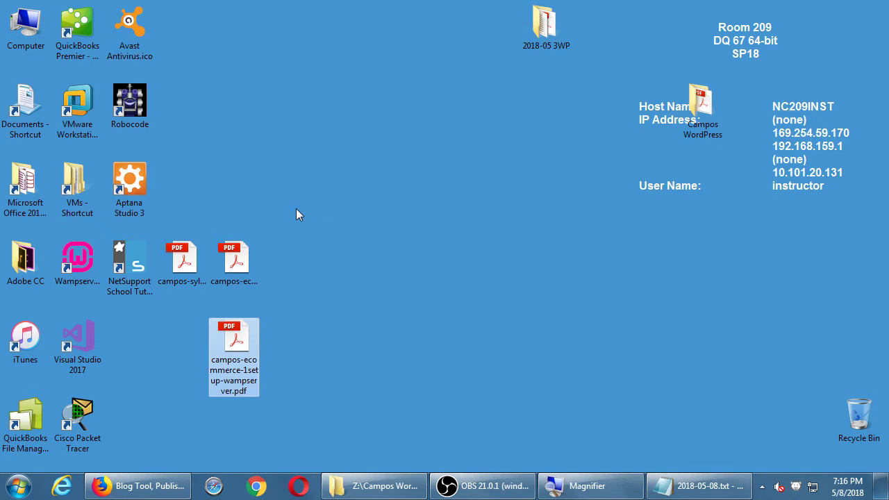
Step: Open the WampServer setup guide PDF in Acrobat and dismiss the reading prompt
left_click(349, 312)
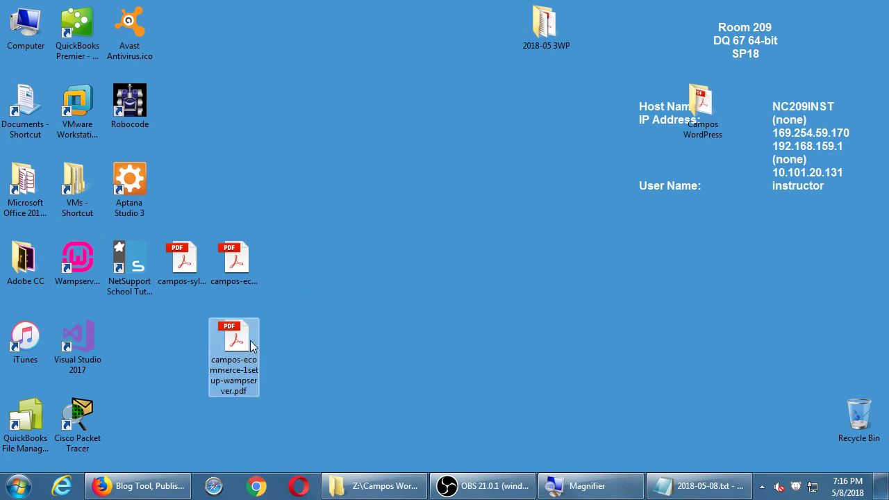
key("super+plus")
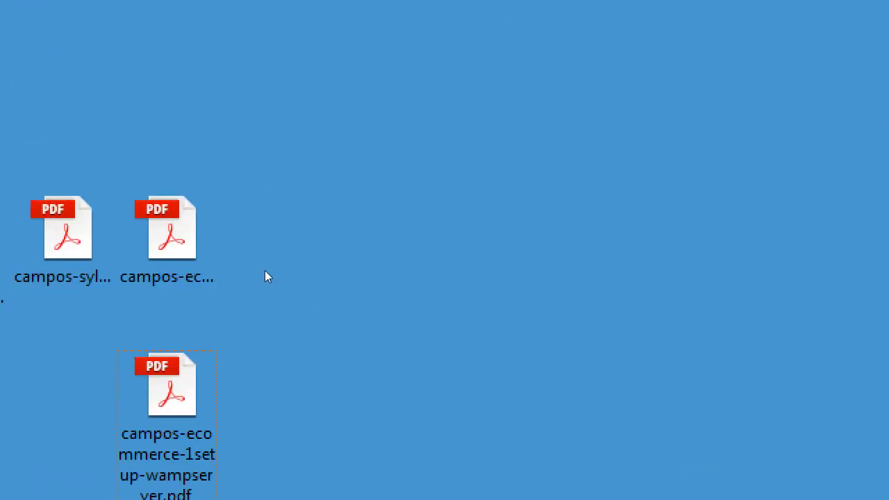
key("Up")
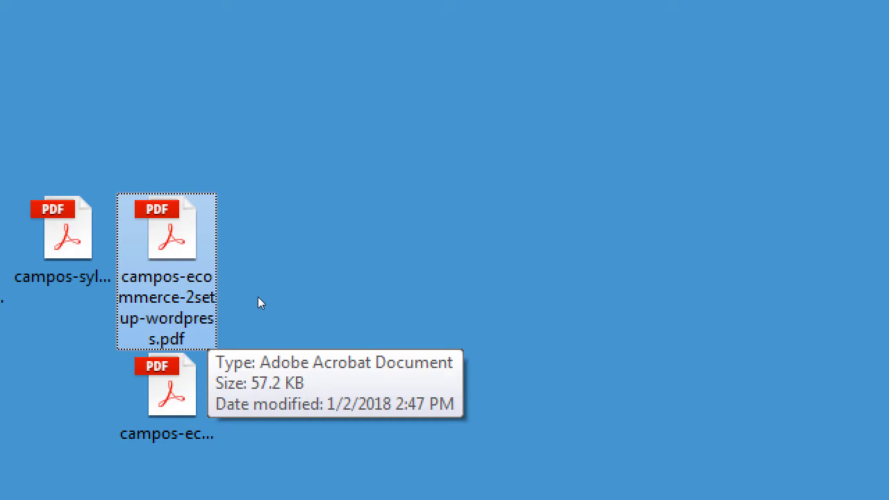
key("Down")
key("Return")
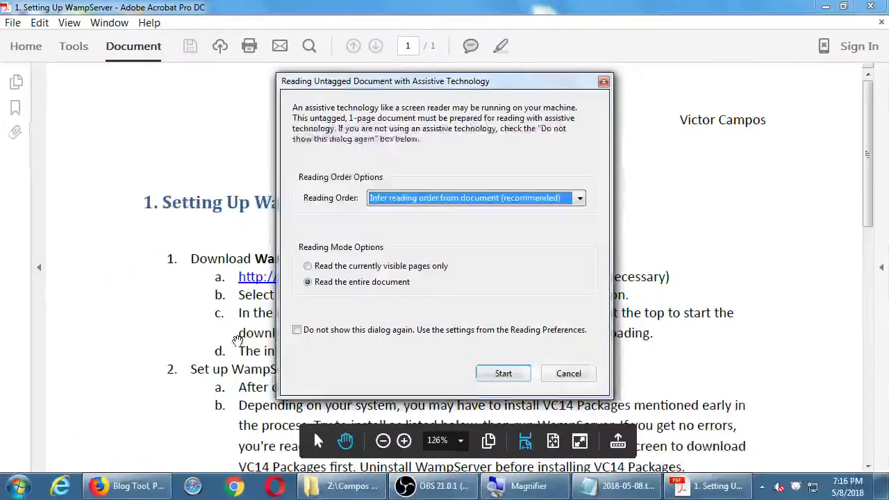
key("Return")
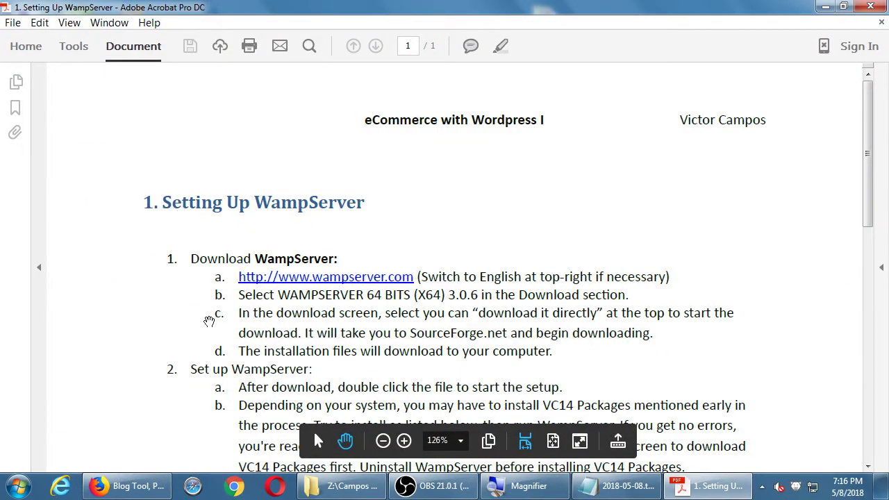
Step: Briefly open the WordPress setup guide PDF, then close it
mouse_move(434, 486)
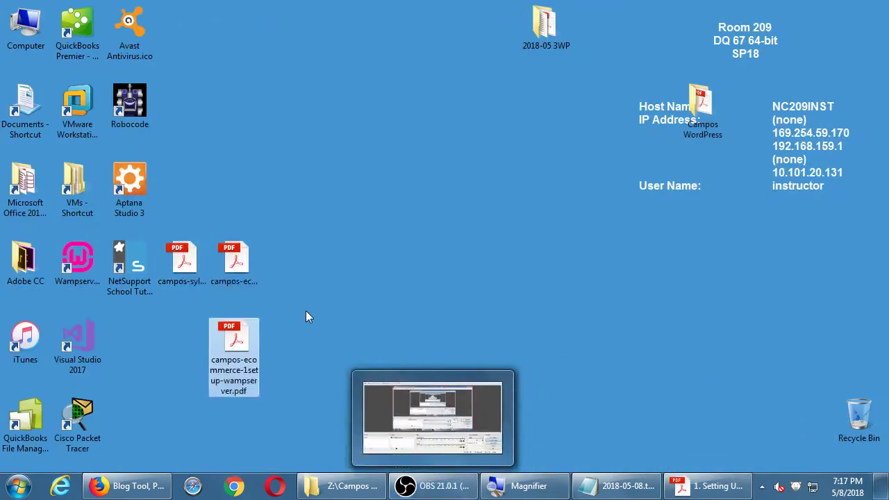
double_click(245, 257)
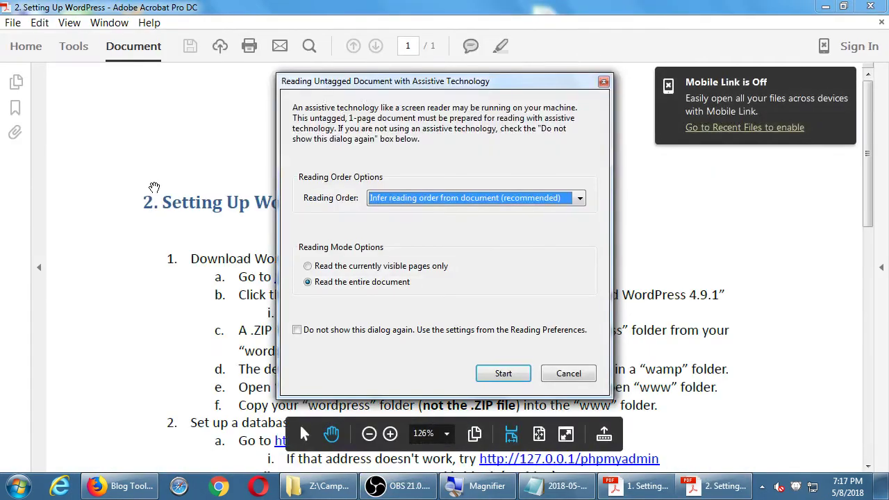
key("Escape")
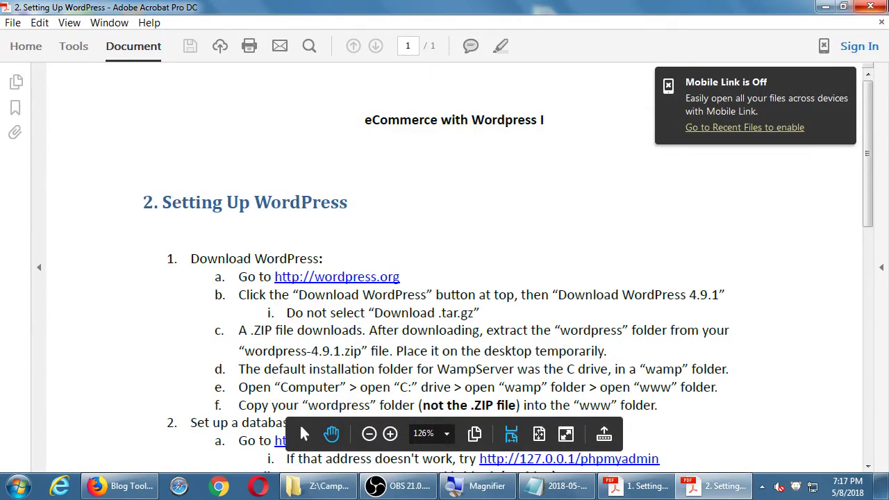
key("ctrl+w")
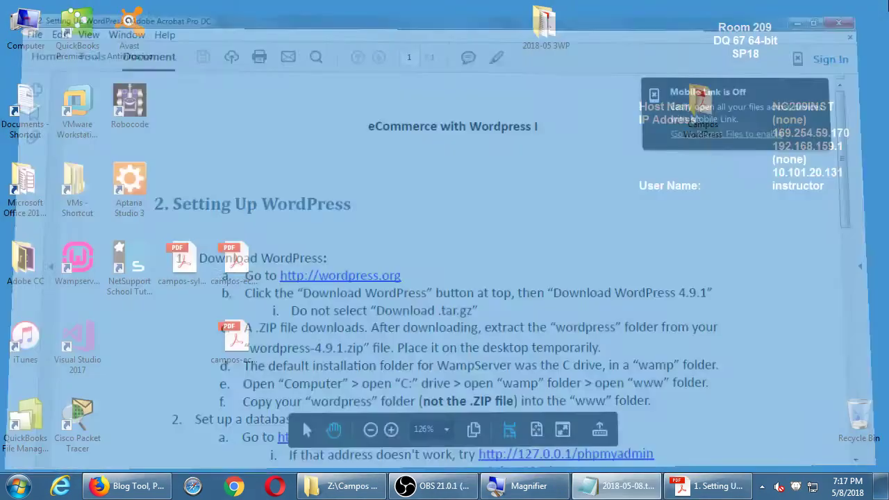
Step: Read down the WampServer guide to the step on confirming it works, then show the desktop
left_click(708, 486)
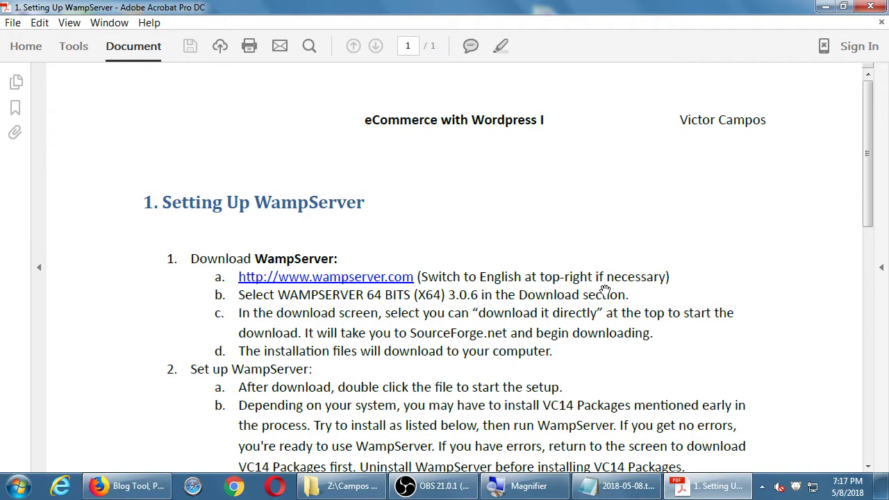
scroll(587, 291, "down", 3)
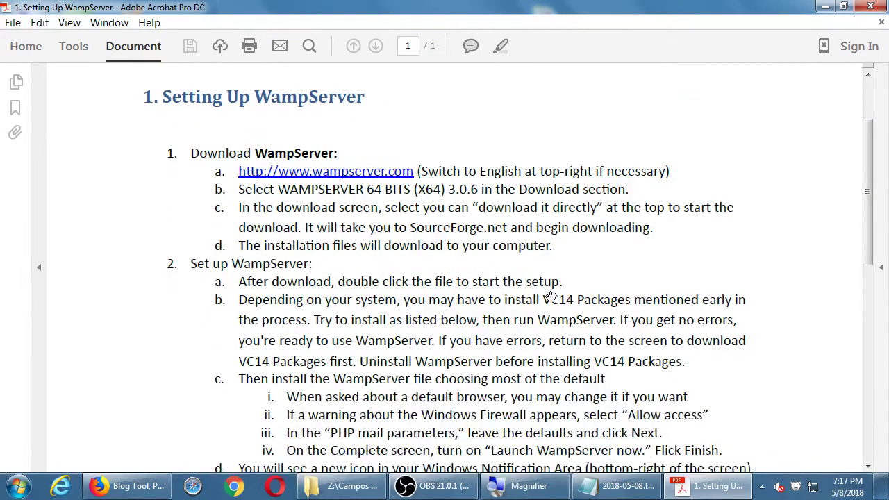
scroll(543, 290, "down", 1)
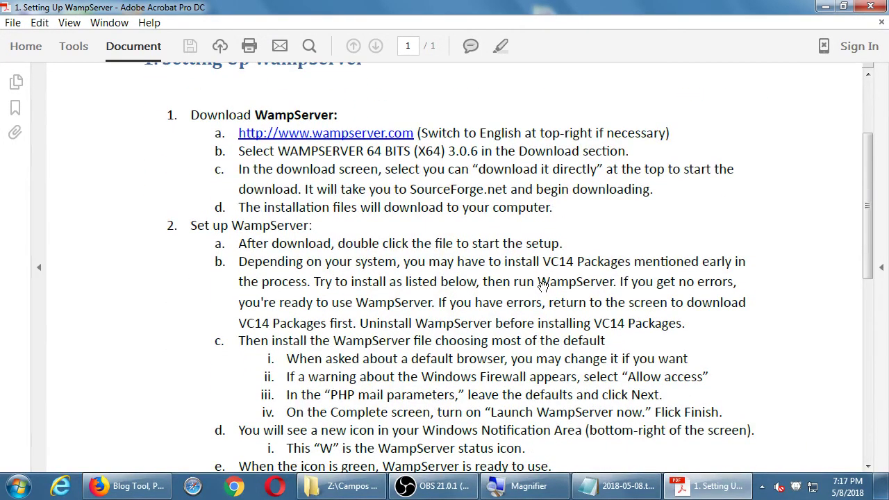
scroll(542, 286, "down", 2)
scroll(551, 259, "down", 2)
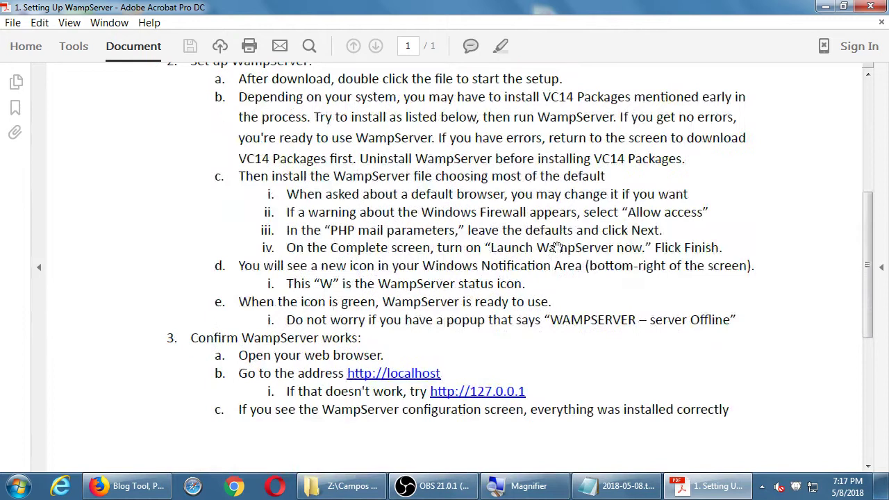
scroll(566, 277, "down", 1)
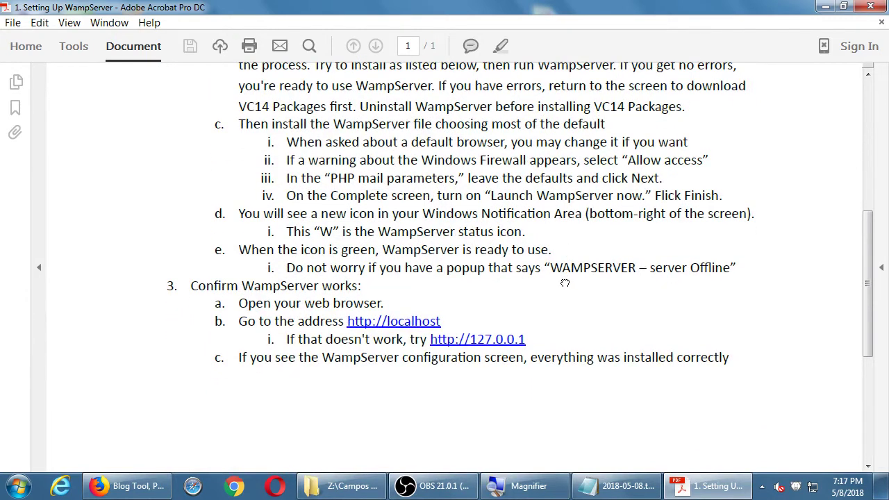
scroll(564, 281, "down", 1)
scroll(573, 257, "up", 1)
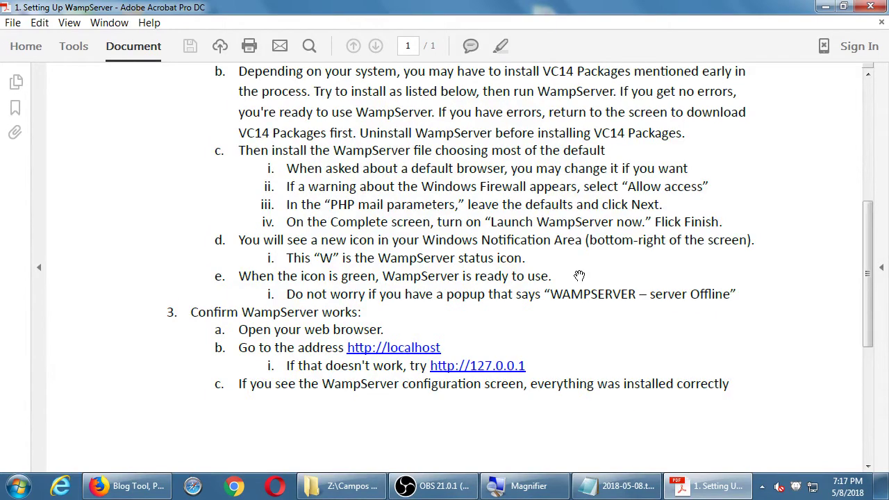
key("super+d")
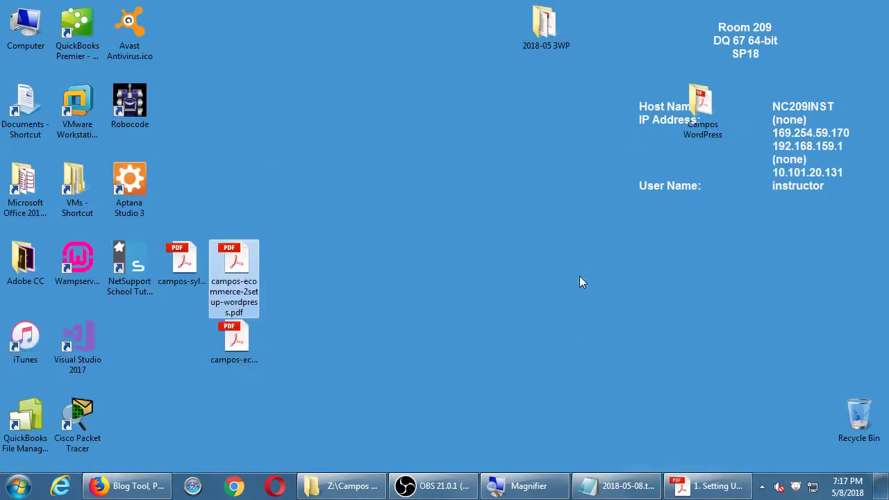
Step: Add a 'Tasks:' heading with an indented line below the last note
left_click(611, 490)
key("super+plus")
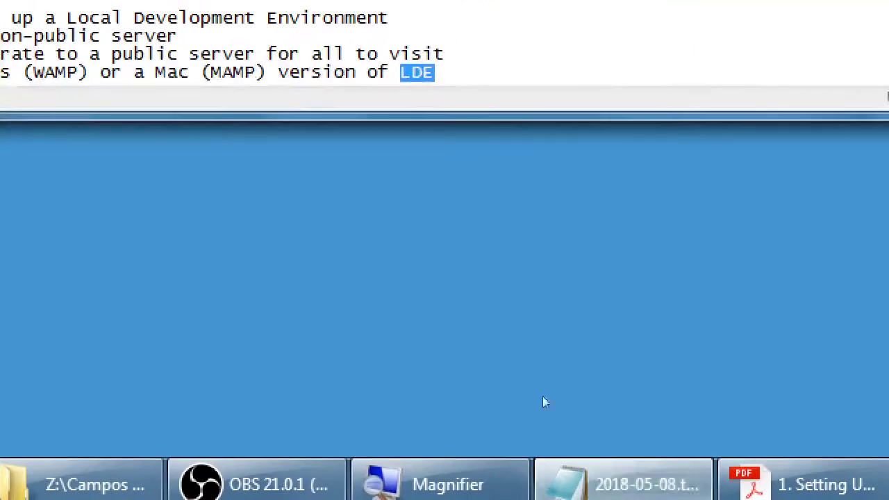
key("Right")
key("Return")
key("Return")
key("Return")
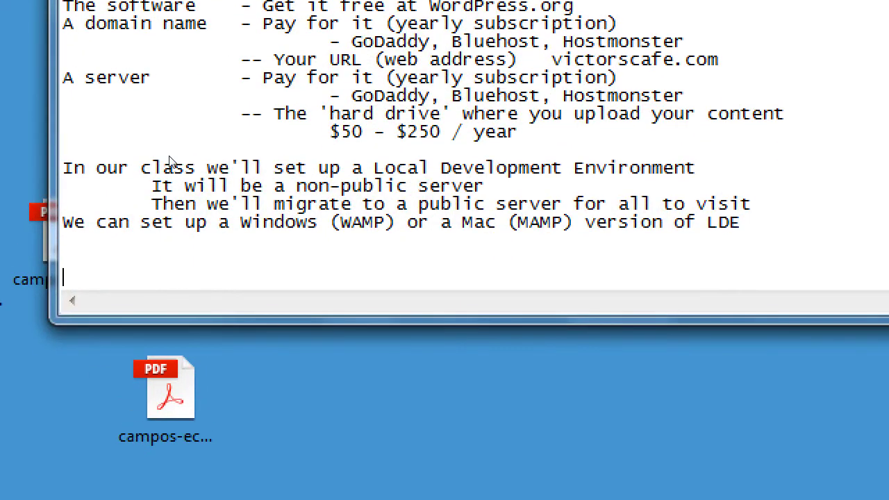
type("Tasks:")
key("Return")
key("Tab")
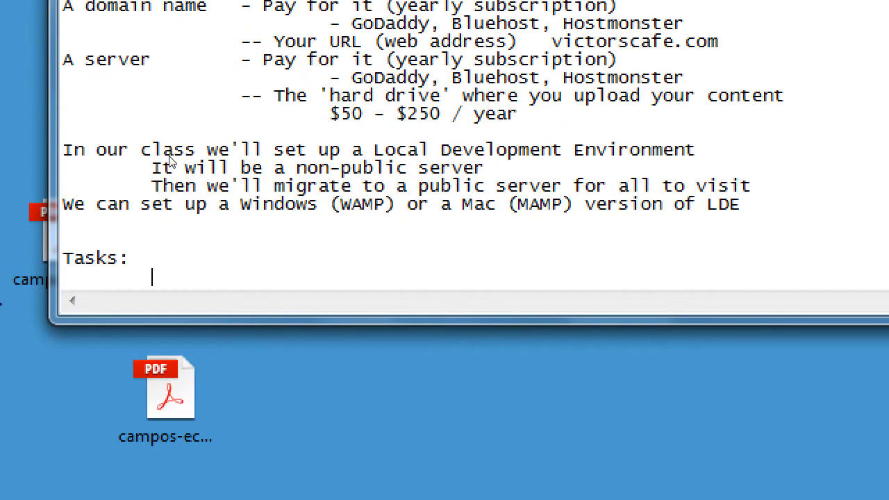
Step: Type the first task: 'Every time you come to class, on the desktop double click the WAMP Icon'
type("e")
key("BackSpace")
type("Every time y")
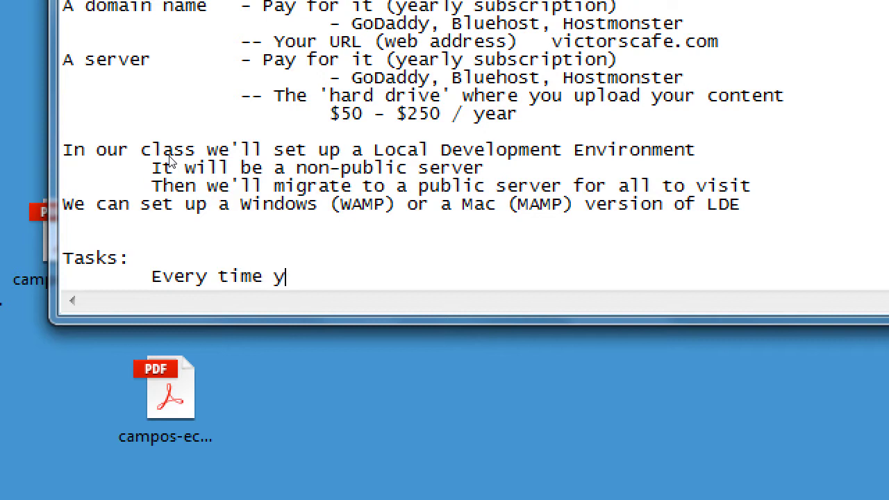
type("ou come to class")
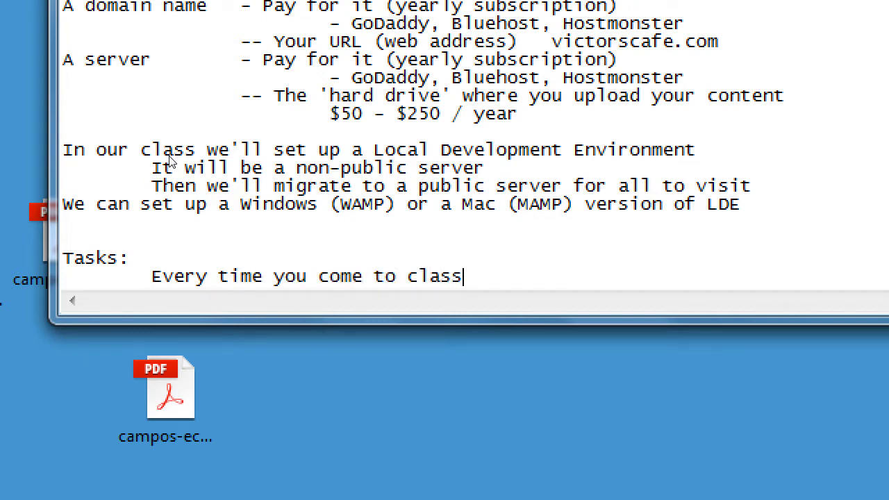
type(", on the deck")
key("BackSpace")
key("BackSpace")
type("sktop")
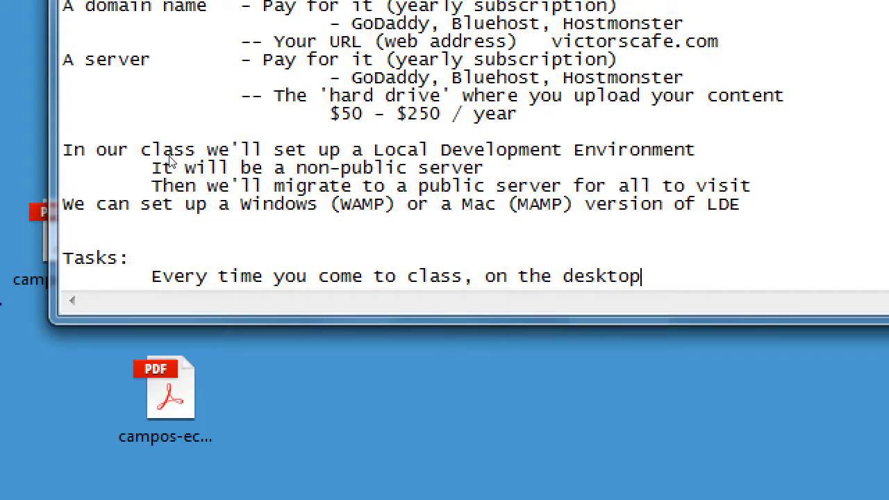
type(" dowu")
key("BackSpace")
key("BackSpace")
type("uble click the WAMP")
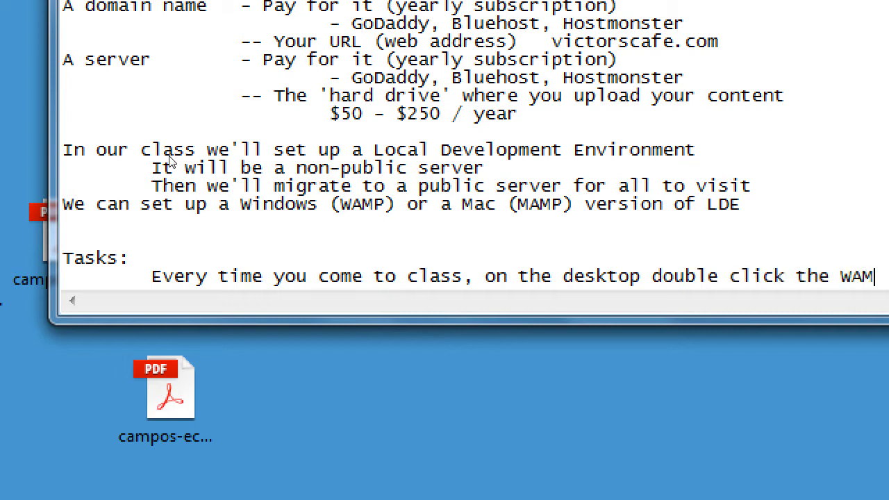
type(" Icon")
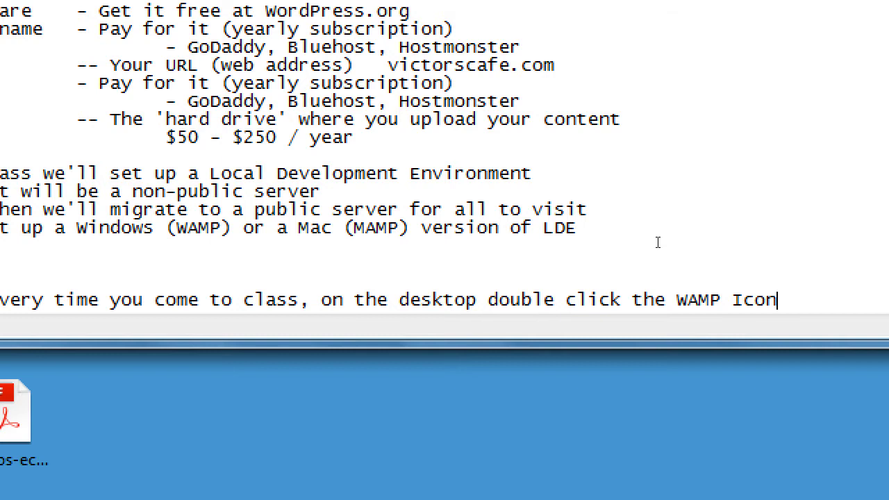
key("super+minus")
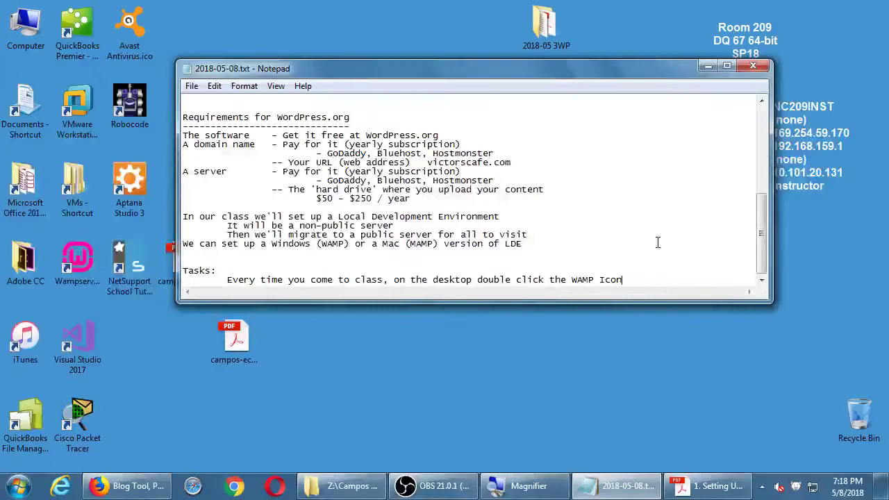
Step: Launch WampServer from its shortcut and add the task 'Then look at th bottom-right of your computer to see a little W'
left_click(77, 263)
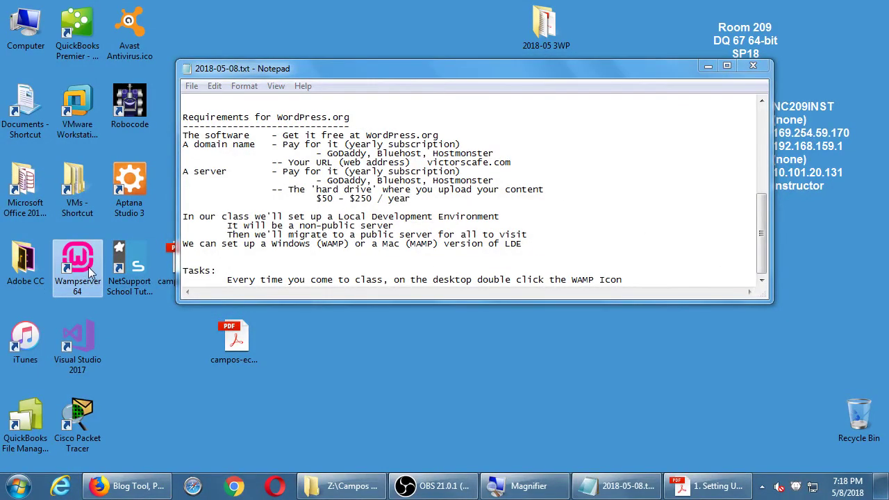
key("super+plus")
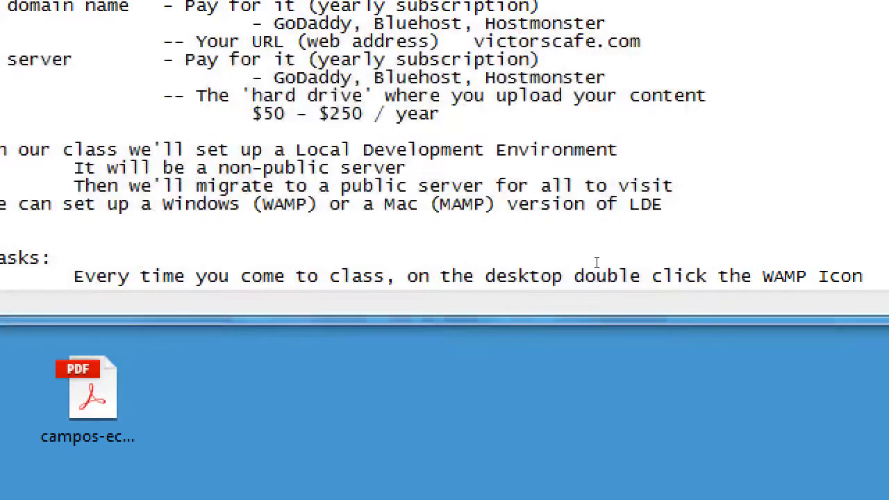
key("Return")
key("Tab")
type("Then ")
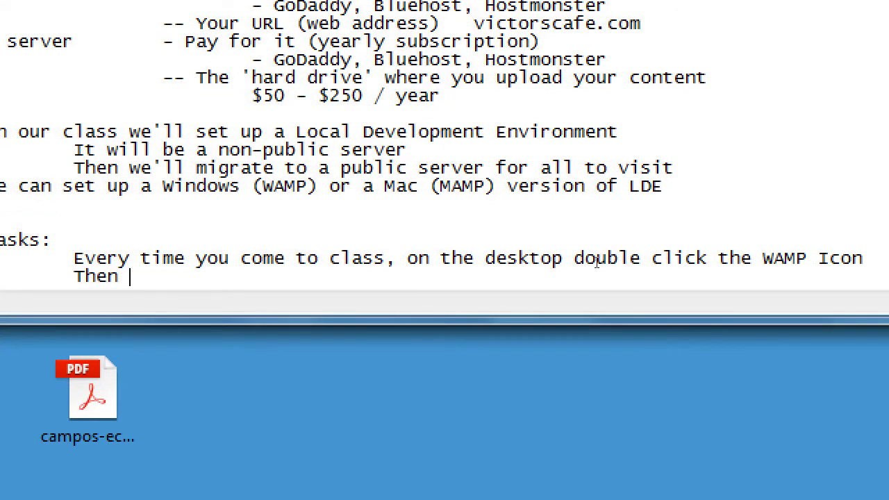
type("look at th bottom-ri")
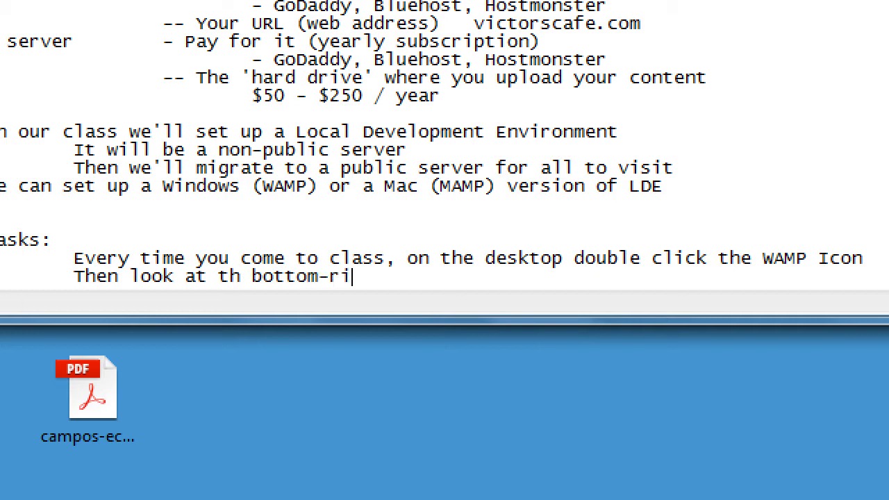
type("ght of your computer to see a lit")
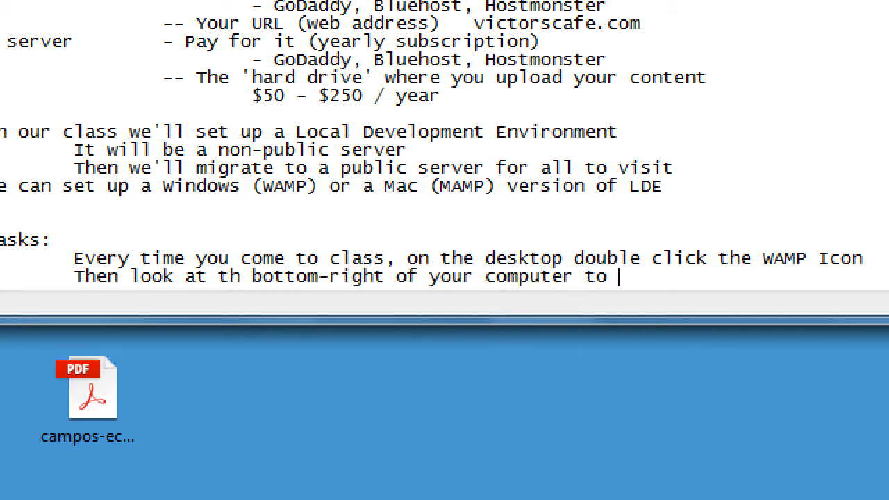
type("tle W")
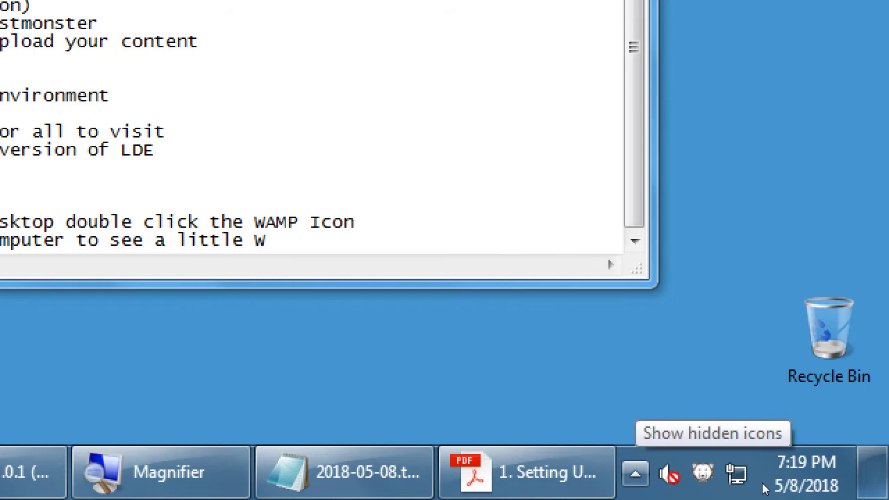
left_click(635, 473)
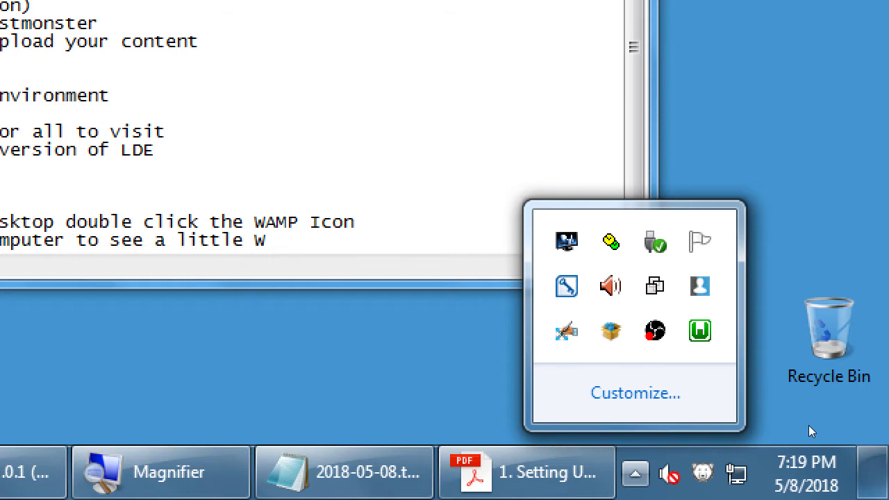
key("super+minus")
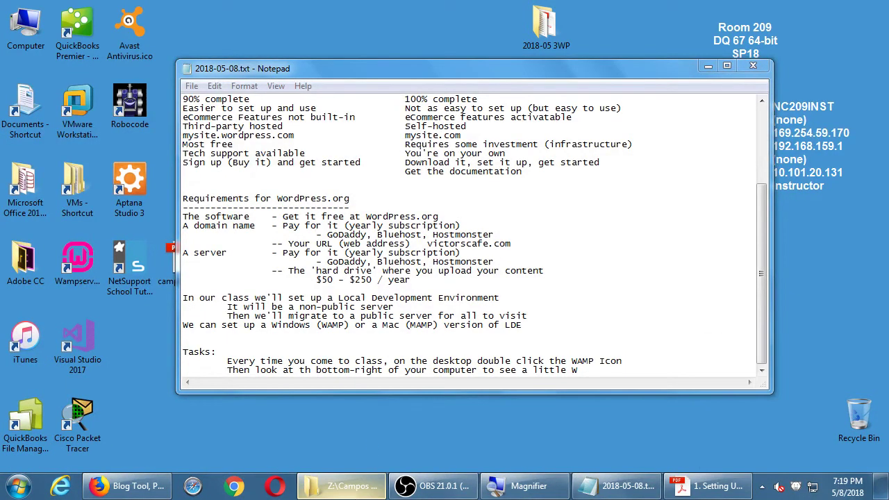
Step: Open the 2018-05 3WP folder and create a new folder named 'Mac' in Campos WordPress
left_click(358, 493)
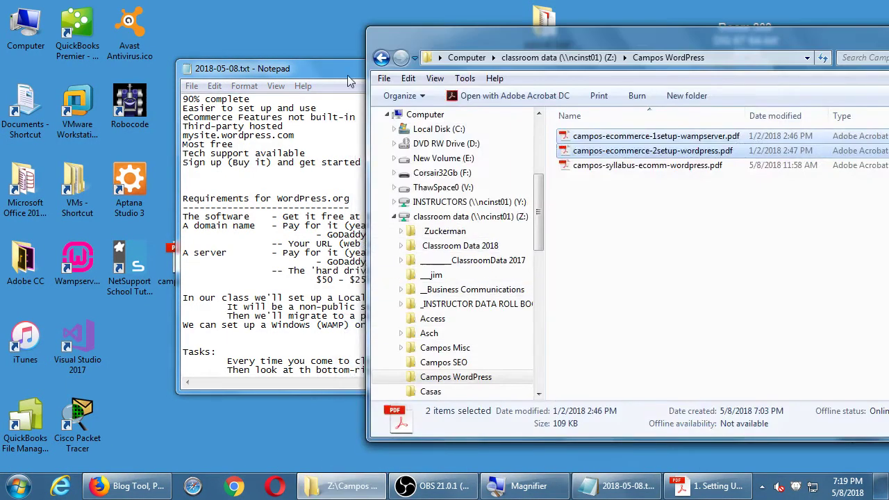
left_click_drag(603, 30, 581, 73)
double_click(545, 24)
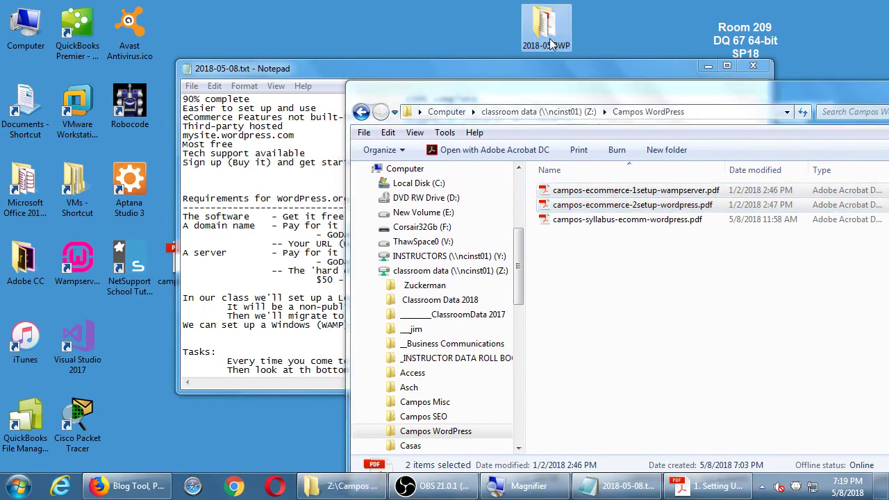
left_click(719, 305)
key("ctrl+shift+n")
type("Mac")
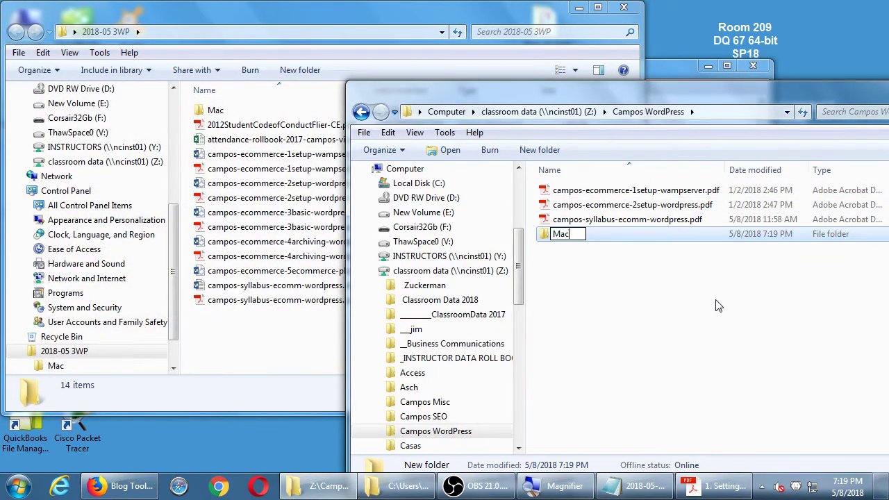
key("Return")
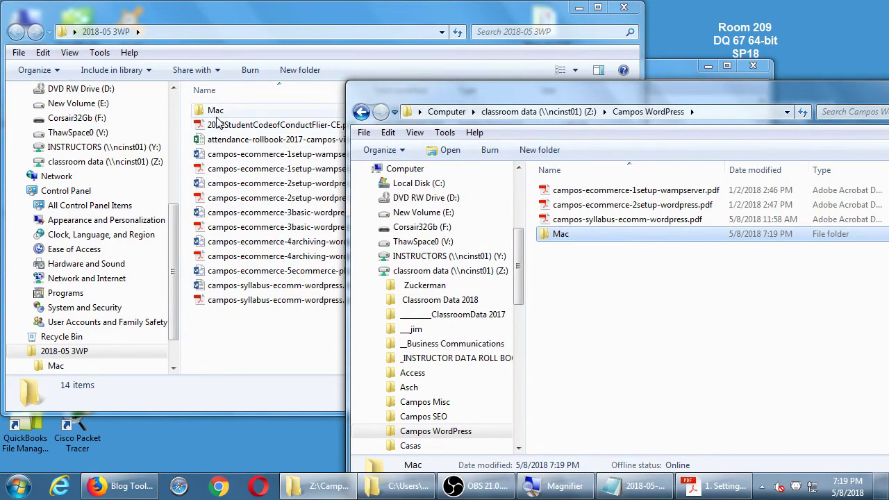
Step: Copy the two Mac setup PDFs from 2018-05 3WP\Mac into the new Mac folder
double_click(216, 110)
left_click(278, 125)
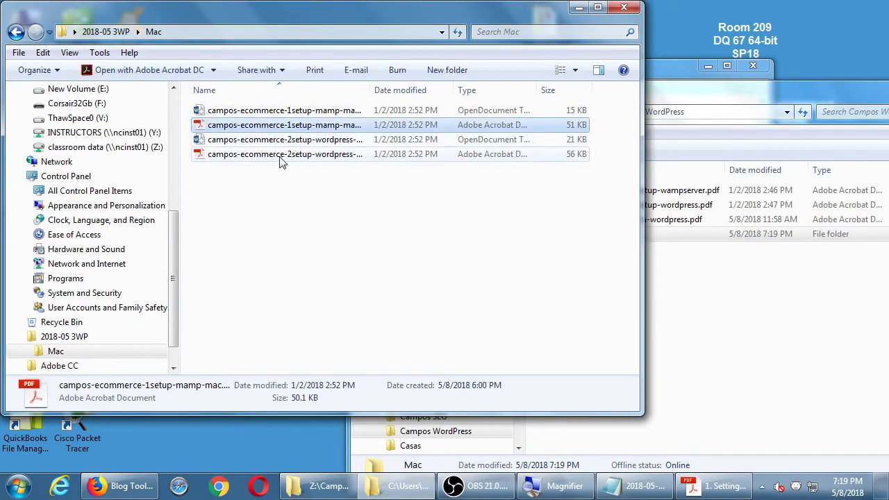
left_click(278, 153, "ctrl")
left_click_drag(278, 154, 756, 328)
left_click(624, 7)
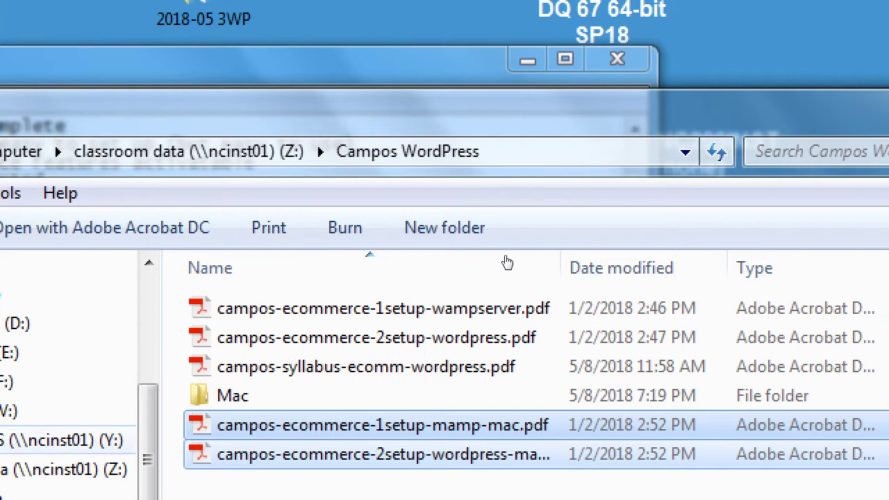
left_click_drag(312, 398, 209, 380)
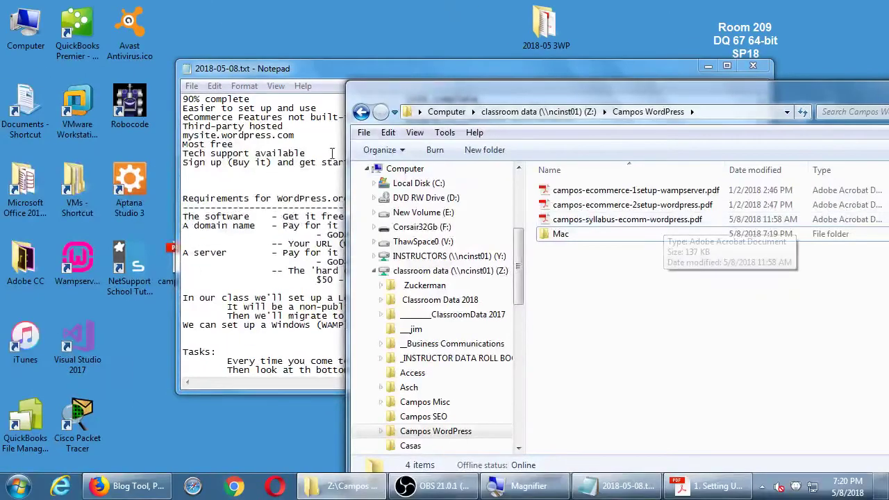
left_click(280, 193)
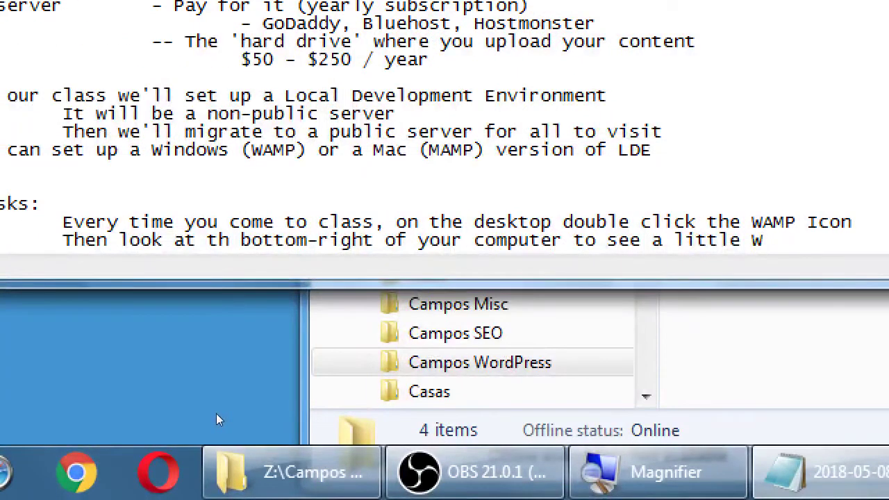
Step: Add the indented task 'Goes from red to oragne to green; ready to use'
key("Return")
key("Tab")
key("Tab")
type("Goes from re")
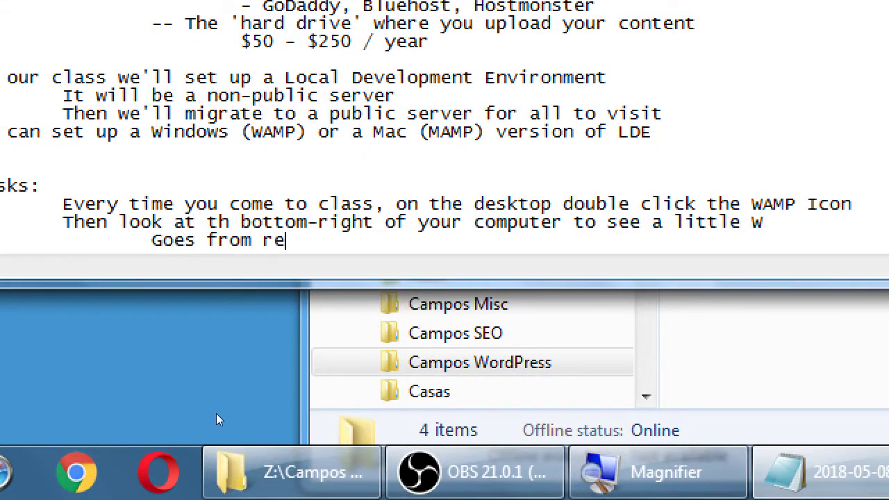
type("d to oragne")
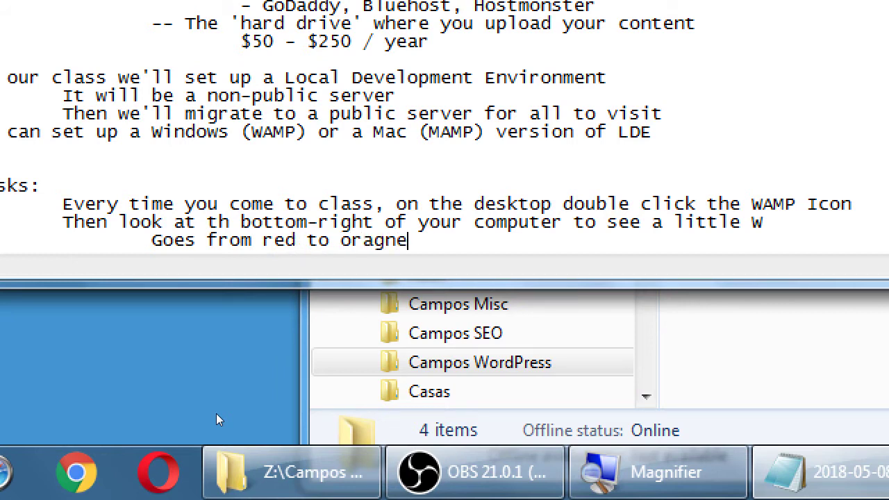
type(" to green")
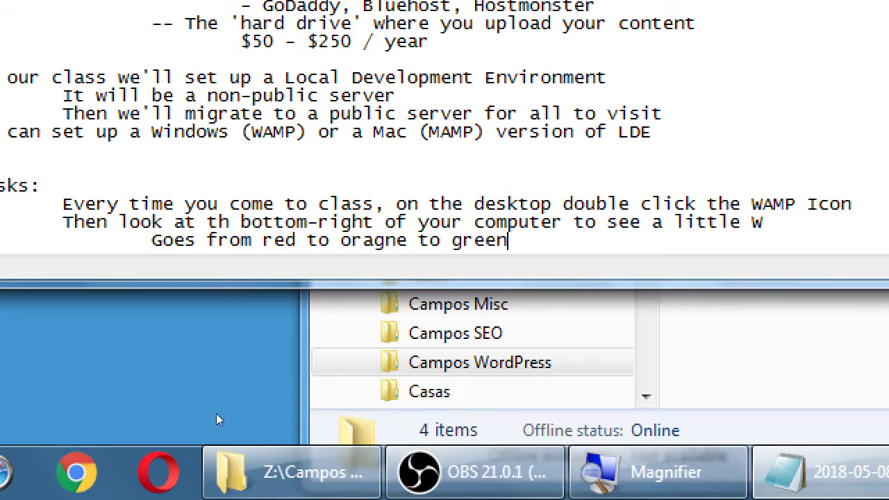
type("; ready to use")
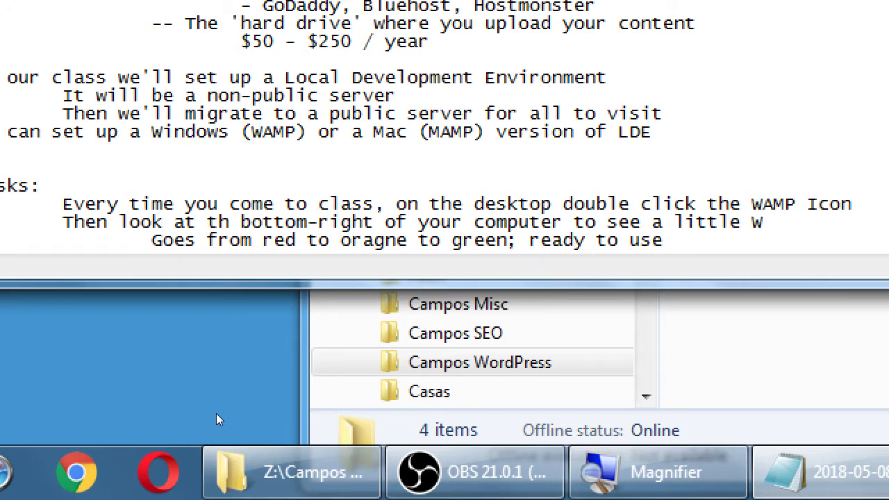
key("Return")
key("Tab")
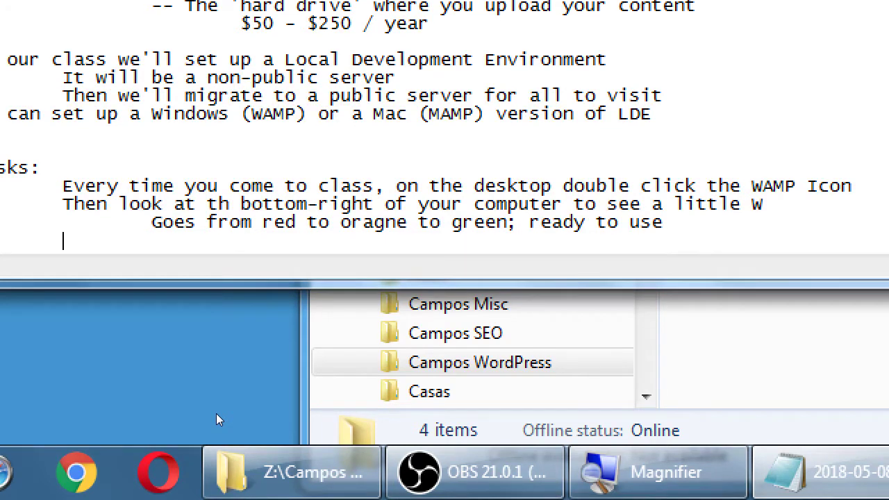
type("Open your webs")
key("BackSpace")
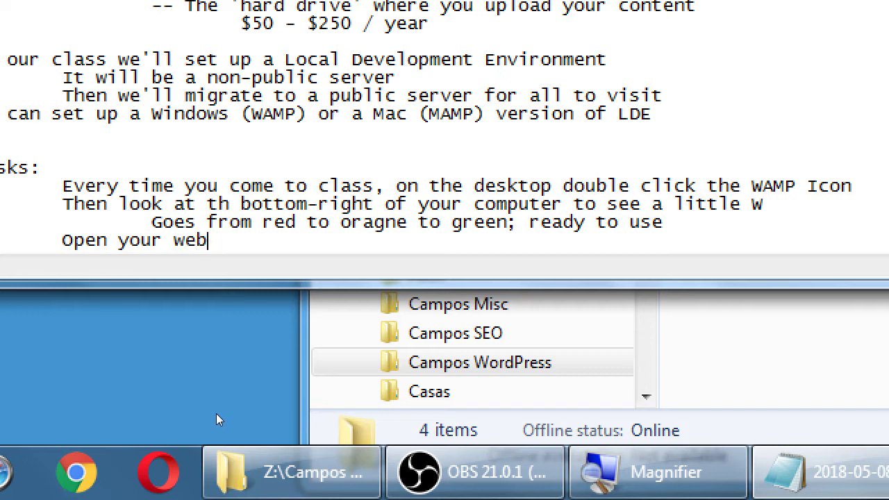
type("browser and go to ht")
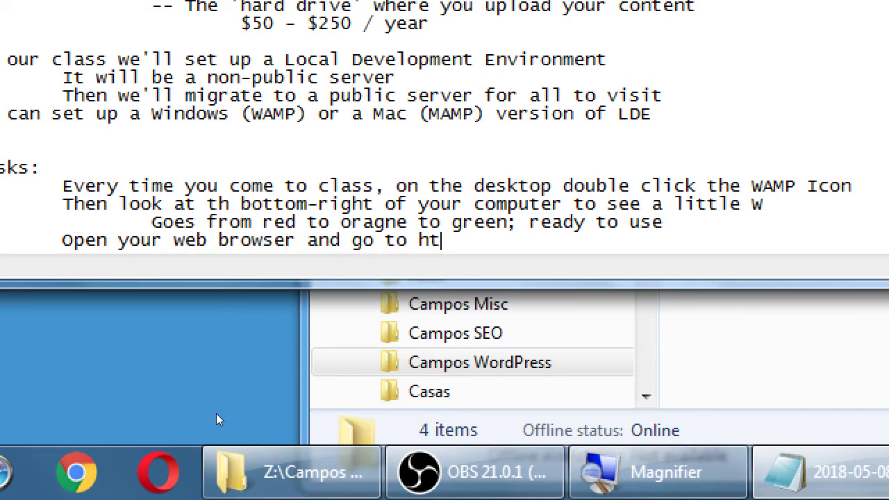
type("tp://locals")
key("BackSpace")
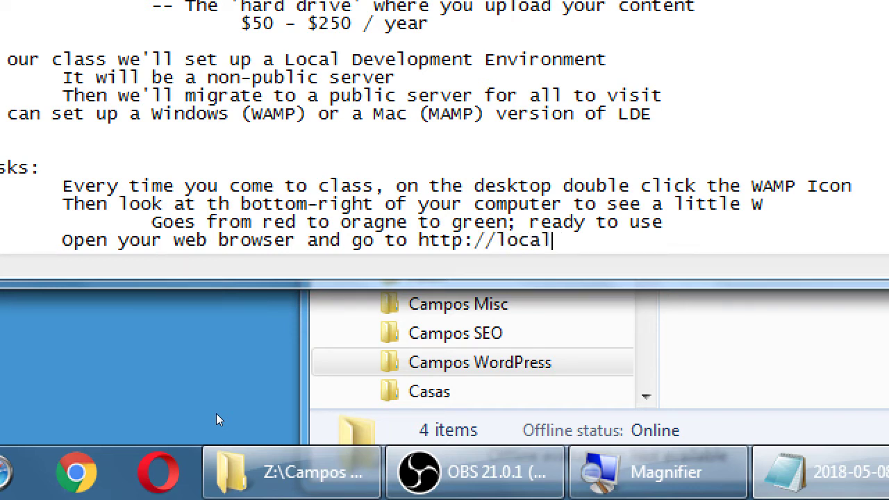
type("host/")
key("ctrl+shift+Left")
key("ctrl+shift+Left")
key("ctrl+shift+Left")
key("ctrl+shift+Left")
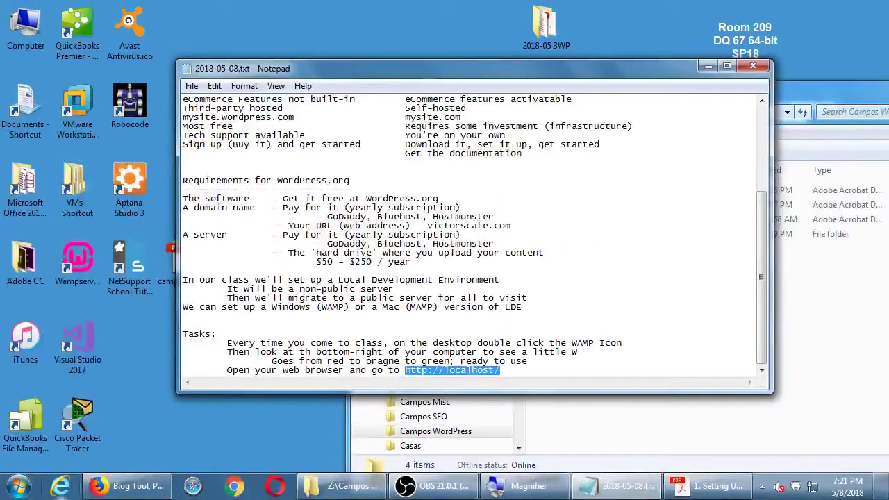
left_click(116, 486)
Step: Load localhost in a new Firefox tab and check the page
key("ctrl+t")
type("localhost/")
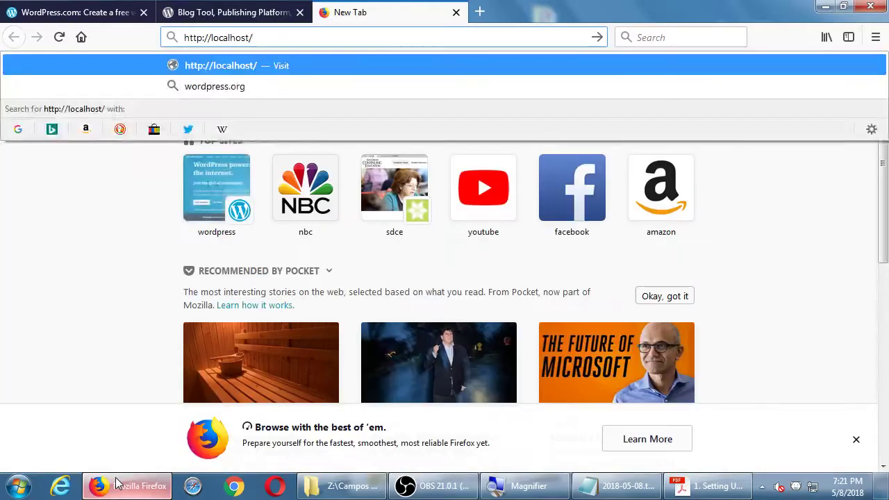
key("Return")
scroll(87, 425, "down", 3)
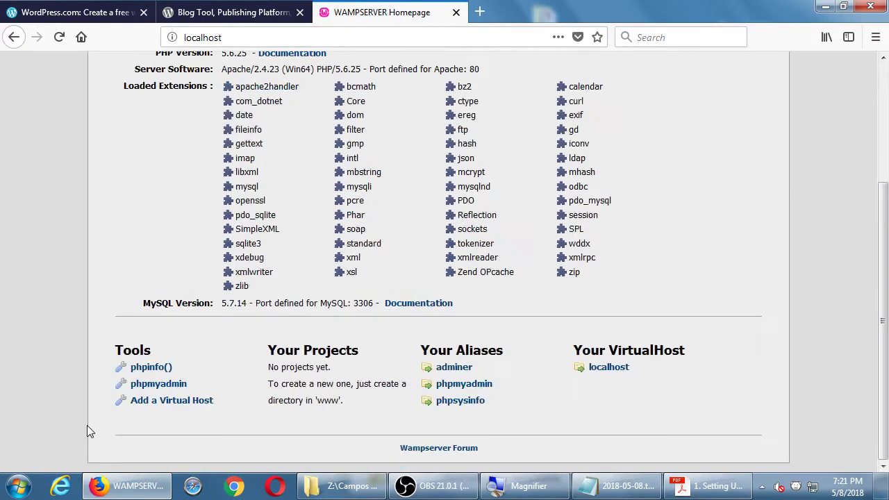
scroll(87, 425, "up", 3)
scroll(87, 425, "down", 3)
scroll(87, 425, "up", 3)
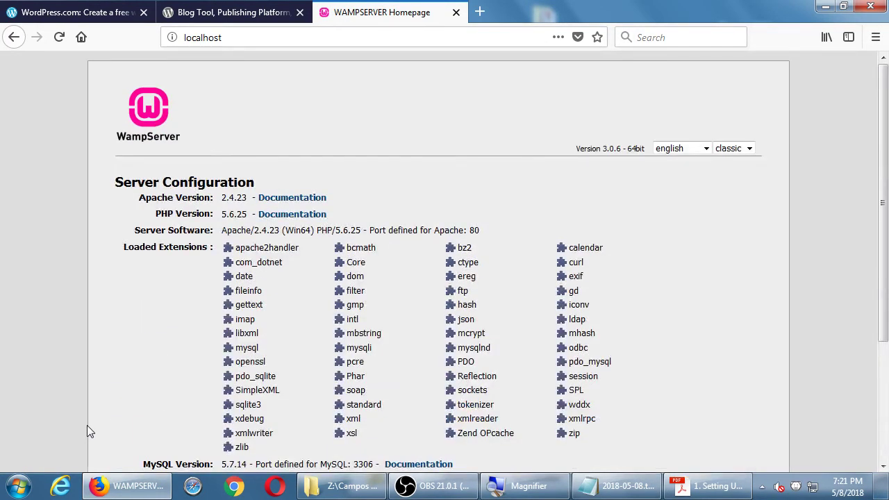
scroll(86, 425, "down", 3)
scroll(87, 425, "up", 3)
key("super+plus")
left_click(416, 75)
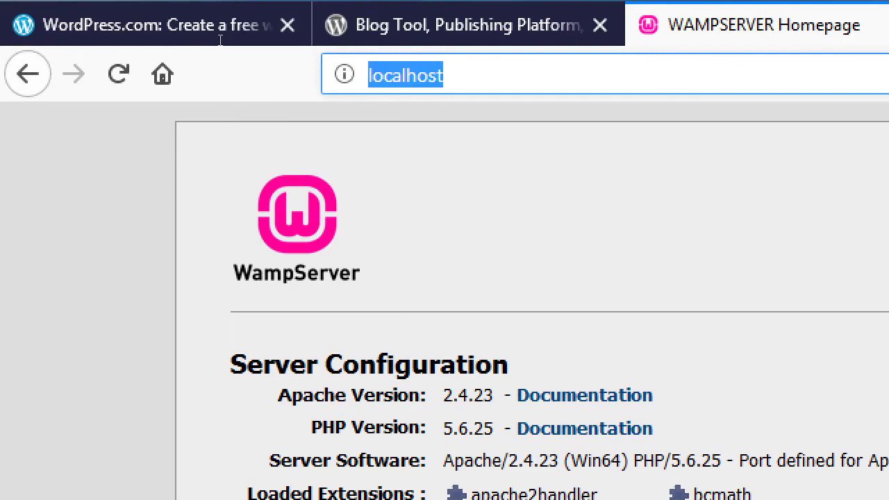
key("Home")
type("http://")
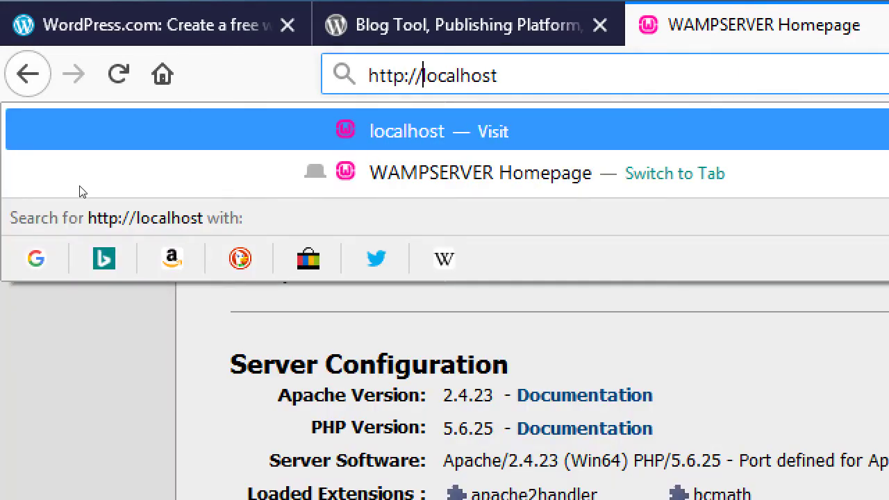
key("Return")
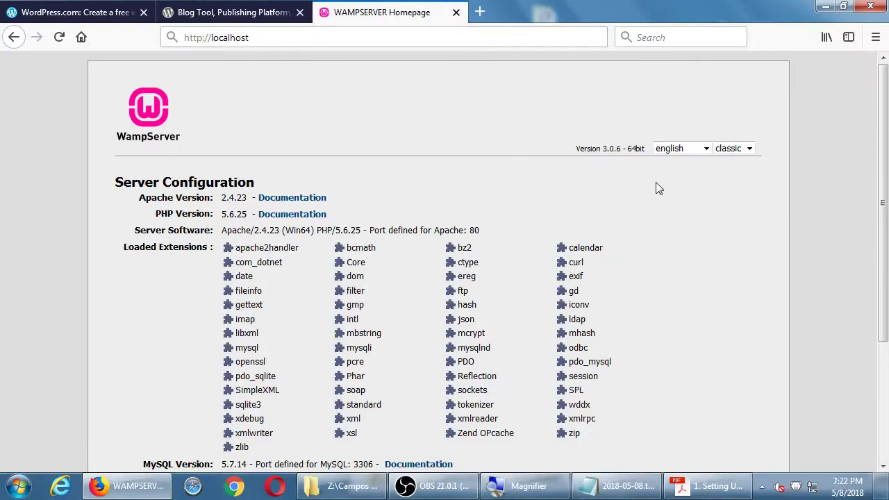
Step: Look over the homepage's Apache 2.4.23, PHP 5.6.25 and MySQL 5.7.14 details, then return to the WampServer PDF
scroll(666, 183, "down", 5)
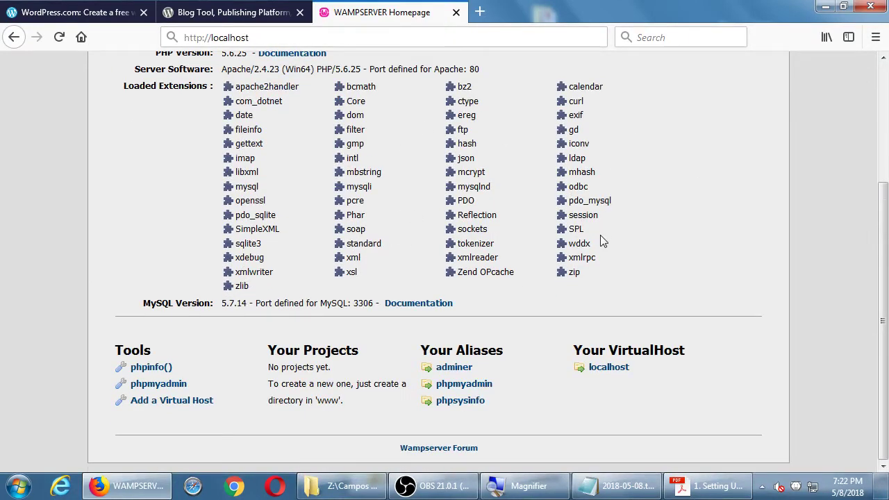
scroll(602, 241, "up", 3)
scroll(602, 241, "down", 3)
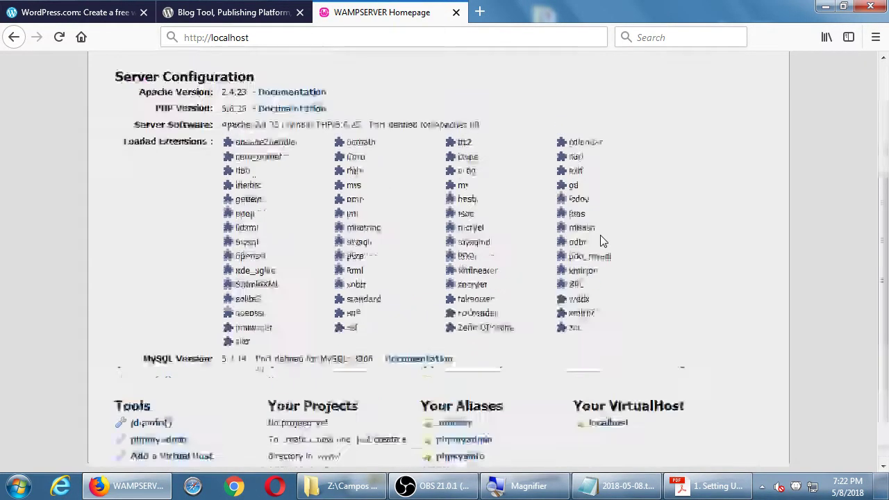
scroll(602, 241, "up", 3)
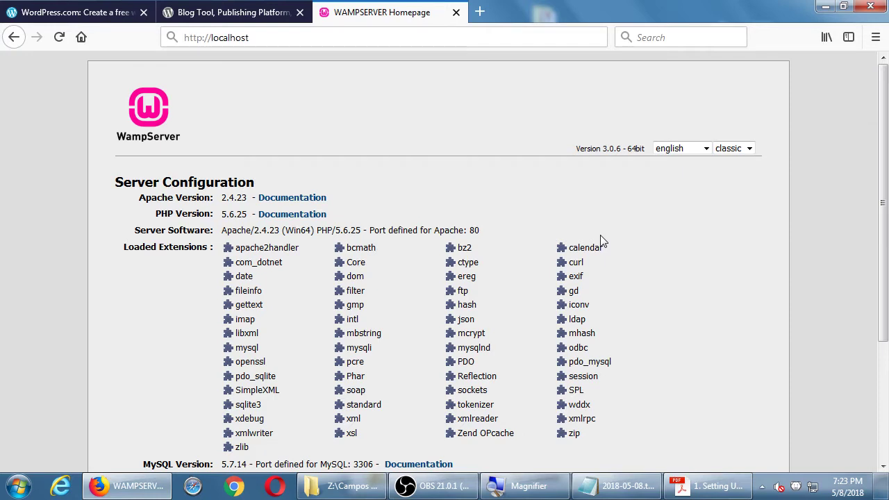
left_click(698, 490)
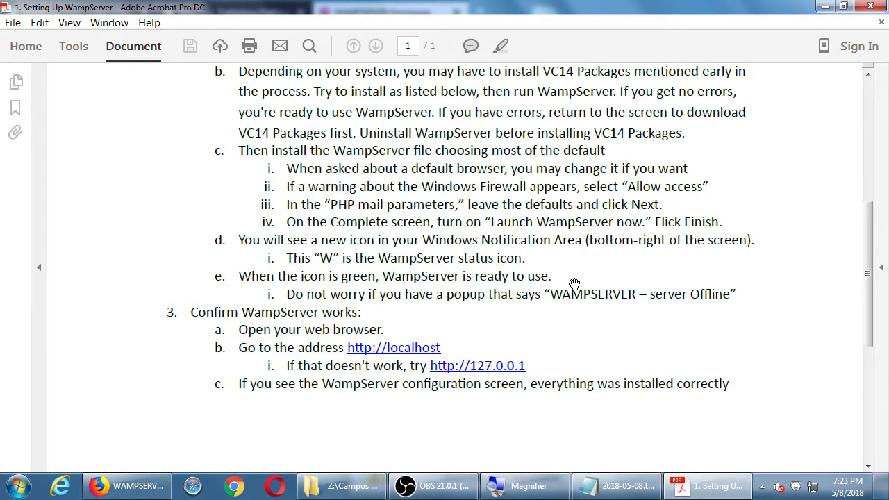
Step: Check in the hidden tray icons that the WampServer icon is green
scroll(627, 245, "down", 3)
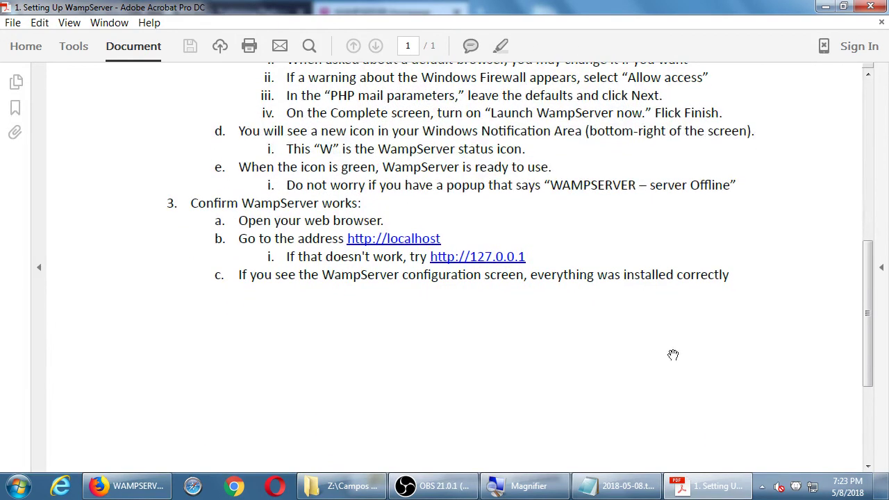
left_click(764, 488)
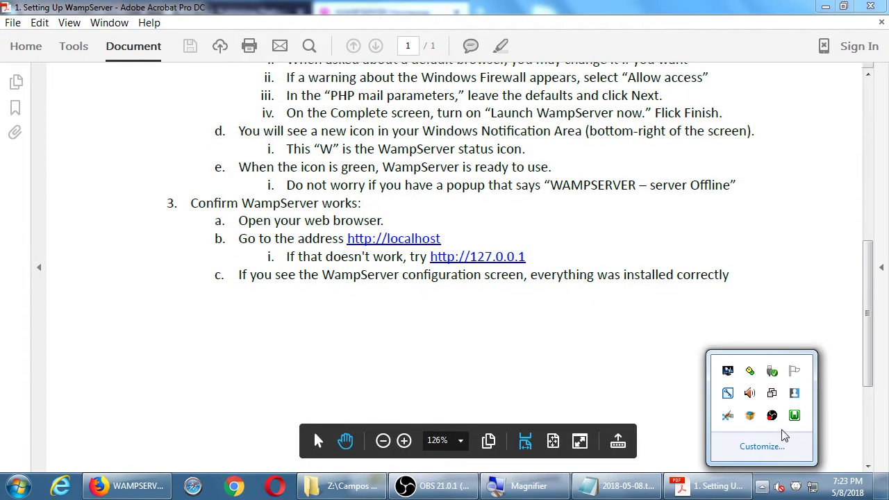
mouse_move(794, 420)
left_click(520, 372)
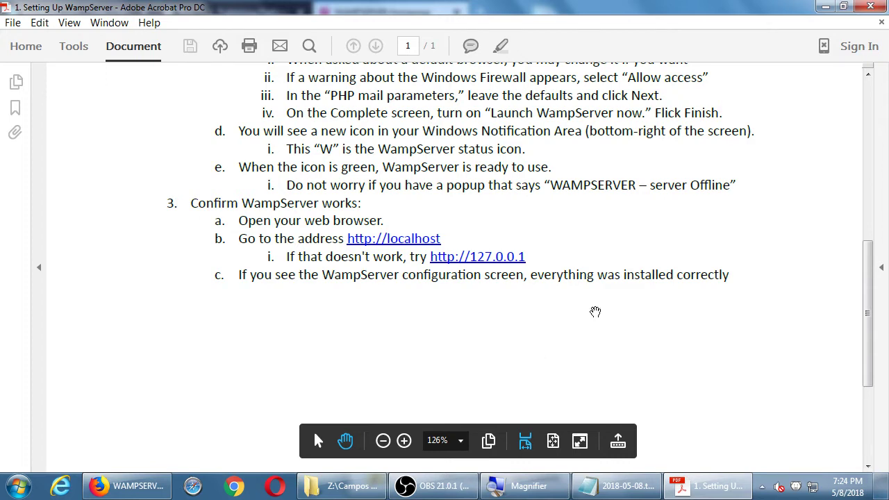
Step: Scroll through the rest of the Setting Up WampServer handout and close it
scroll(594, 311, "down", 2)
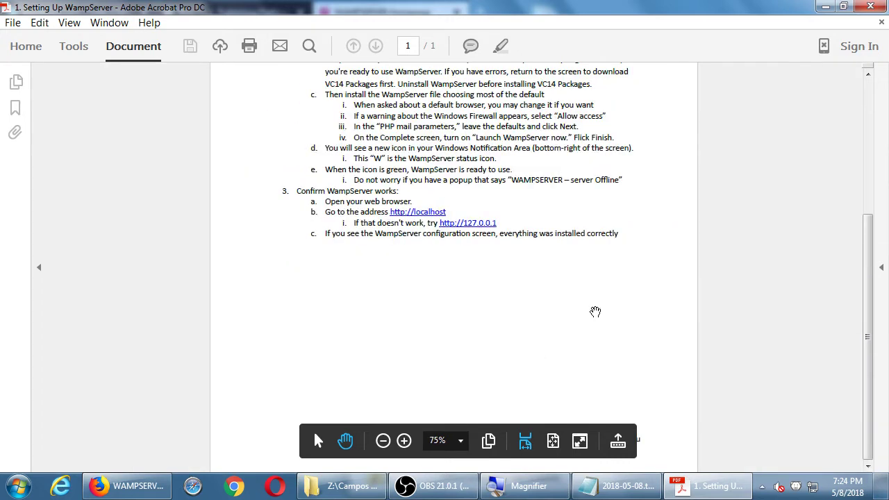
scroll(595, 311, "down", 1)
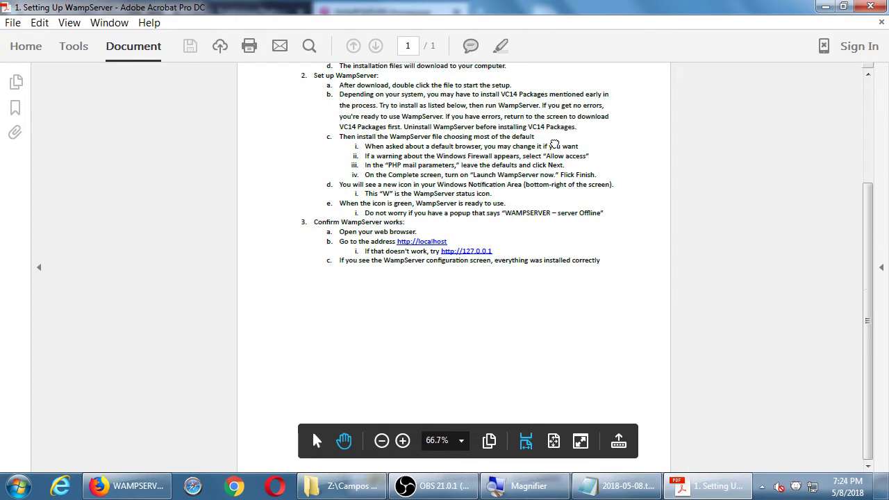
scroll(560, 273, "up", 4)
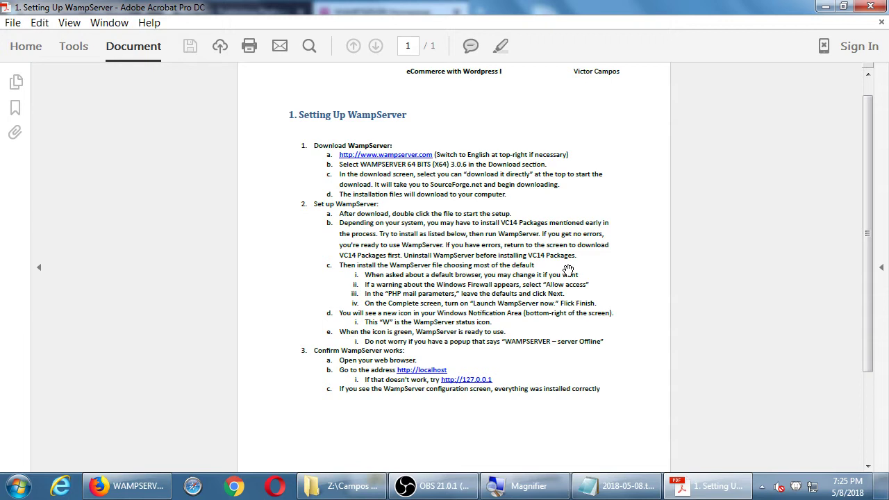
scroll(568, 269, "down", 3)
scroll(489, 285, "up", 4)
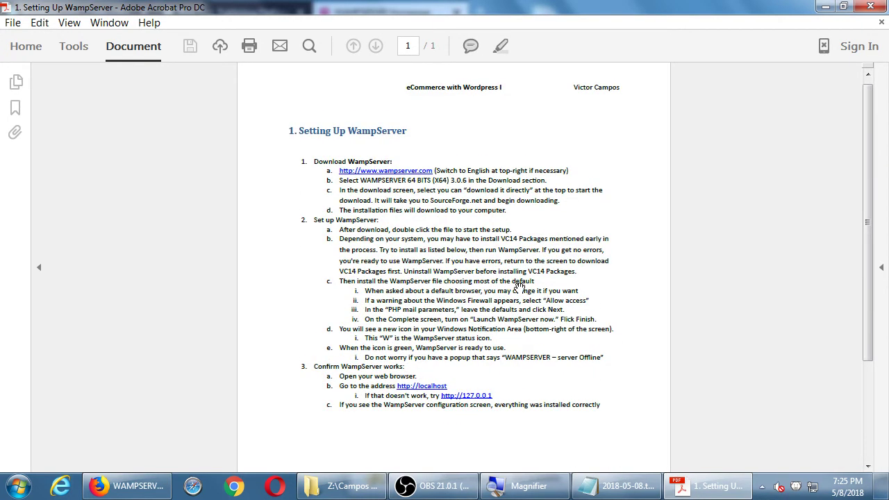
scroll(552, 208, "down", 2)
scroll(553, 208, "up", 2)
scroll(552, 222, "down", 1)
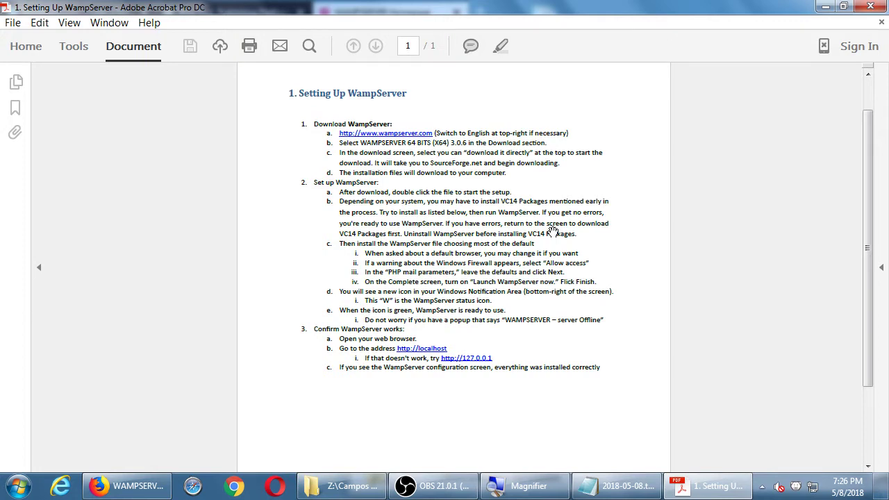
scroll(514, 253, "up", 1)
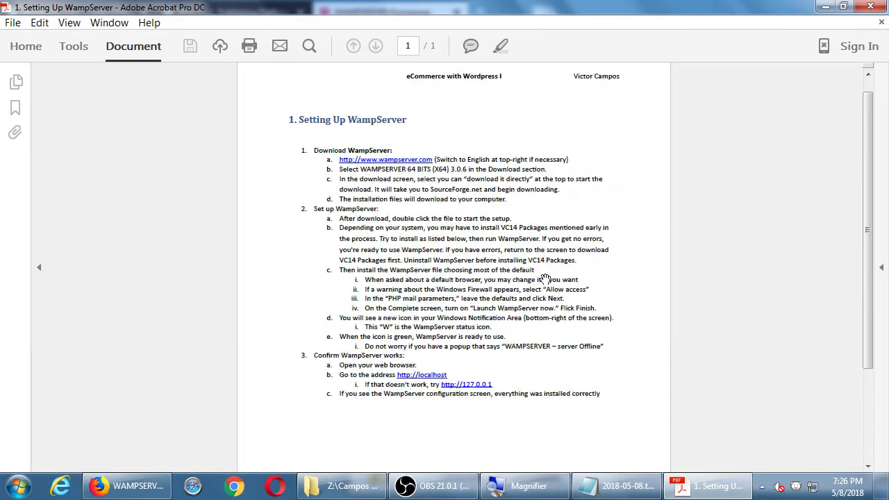
scroll(542, 277, "down", 1)
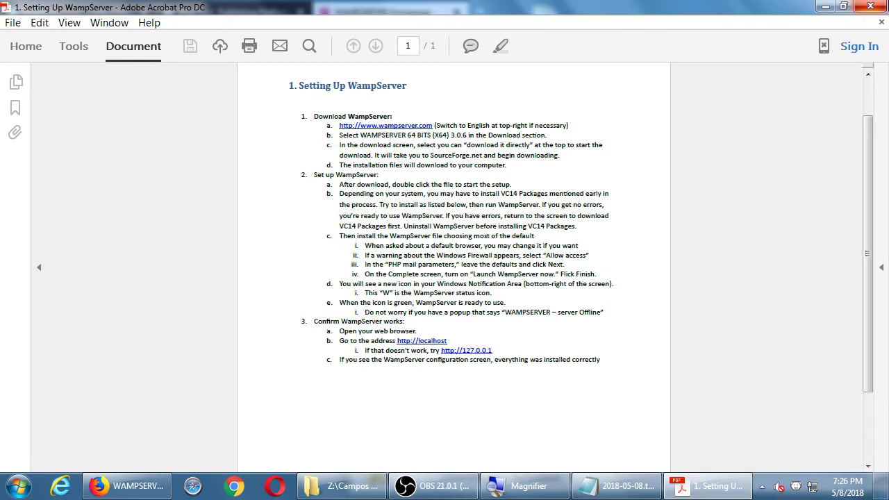
left_click(869, 7)
Step: Close Firefox, move the Notepad window up-right, and drag the WordPress setup PDF icon lower
left_click(870, 7)
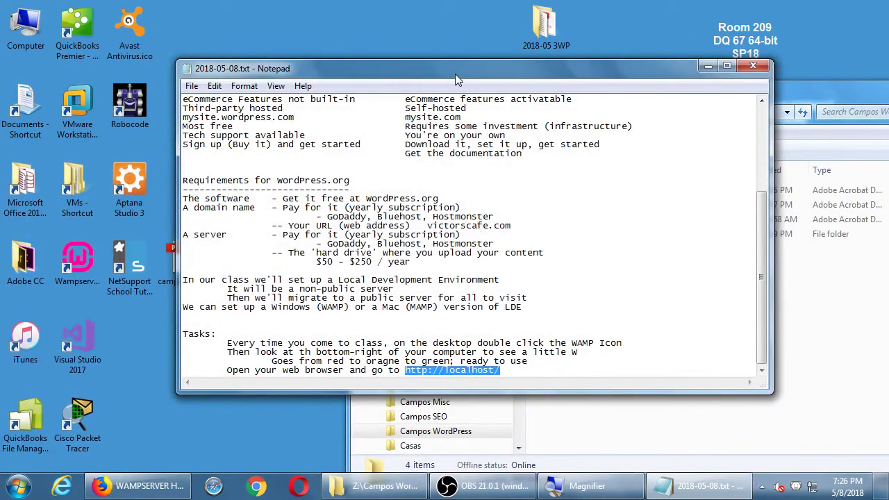
left_click_drag(455, 74, 613, 44)
left_click(242, 349)
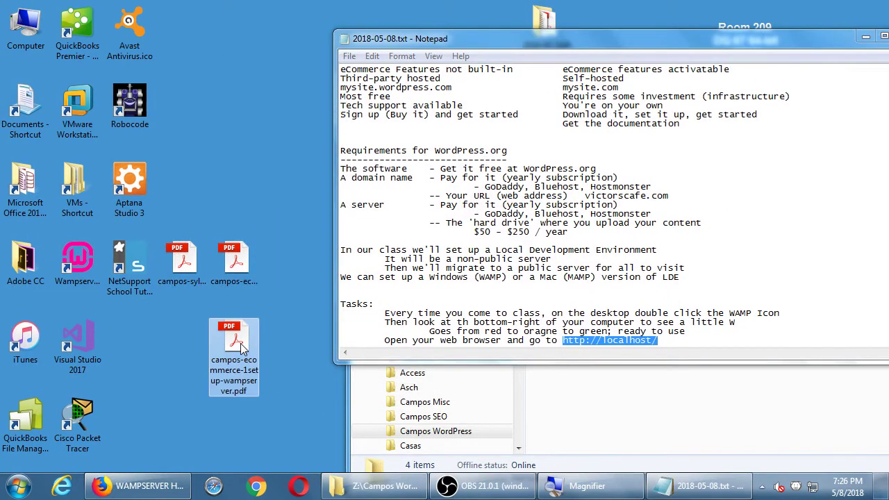
left_click_drag(239, 270, 239, 413)
Step: Open the 2setup-wordpress PDF, dismiss the untagged-document prompt, and read through the magnified setup steps
double_click(243, 415)
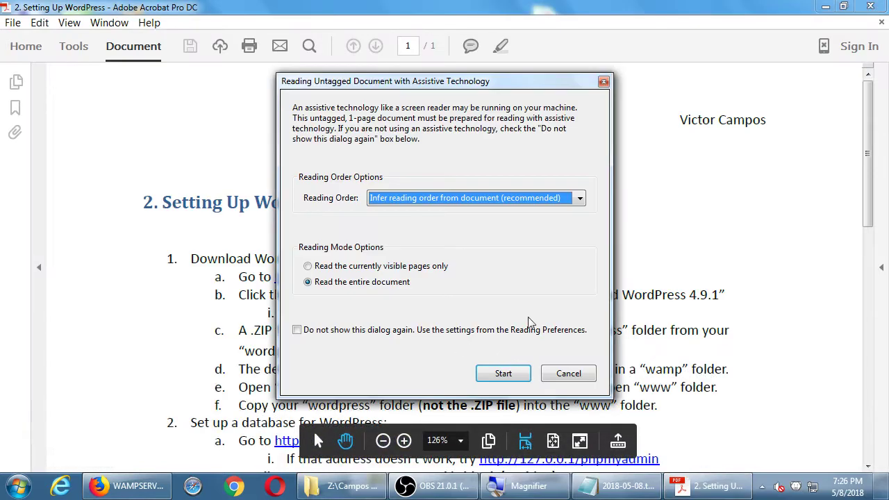
left_click(551, 373)
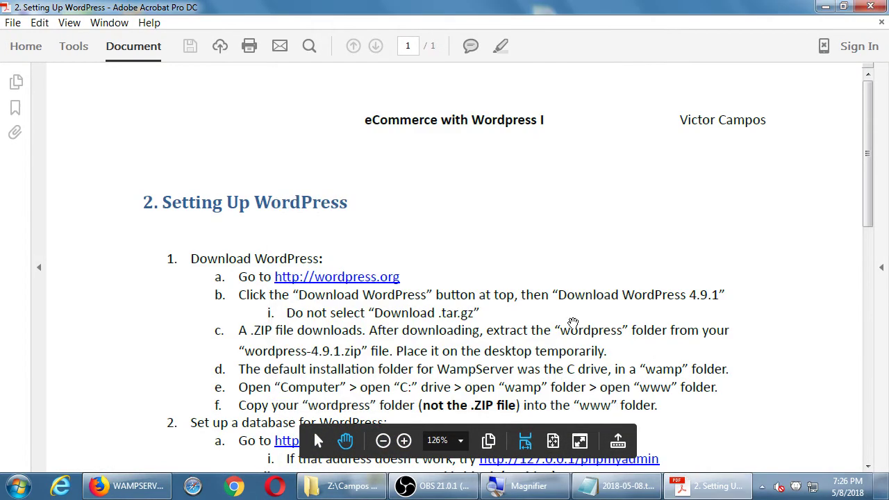
scroll(686, 335, "down", 5)
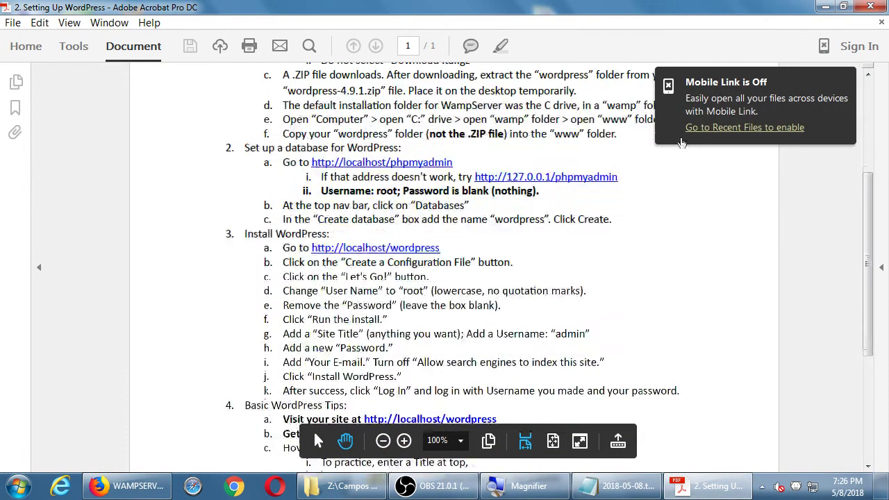
scroll(688, 317, "down", 6)
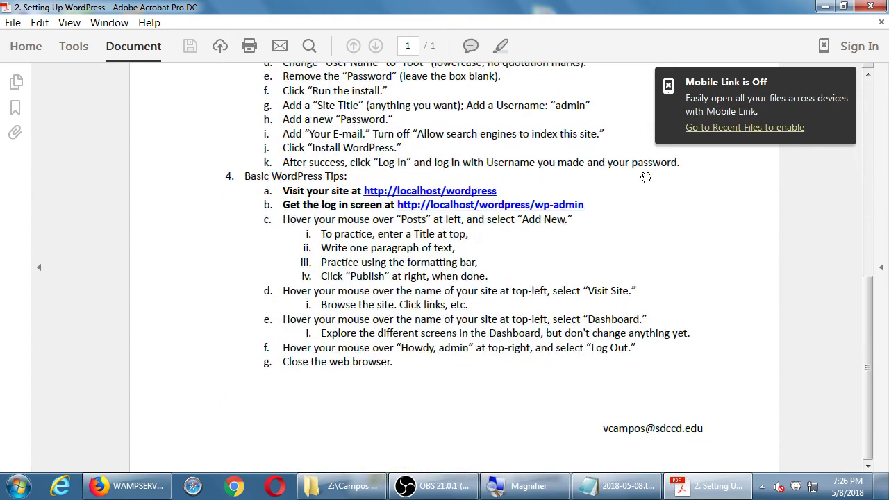
scroll(669, 359, "up", 12)
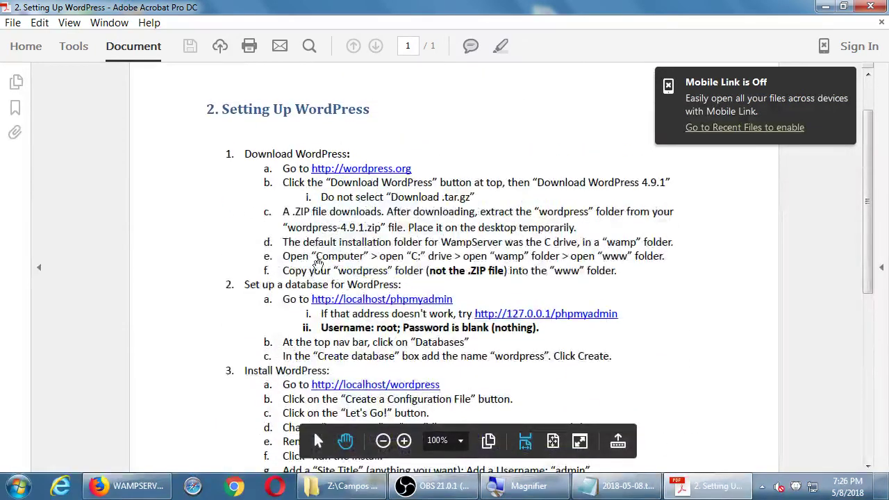
scroll(257, 188, "down", 2)
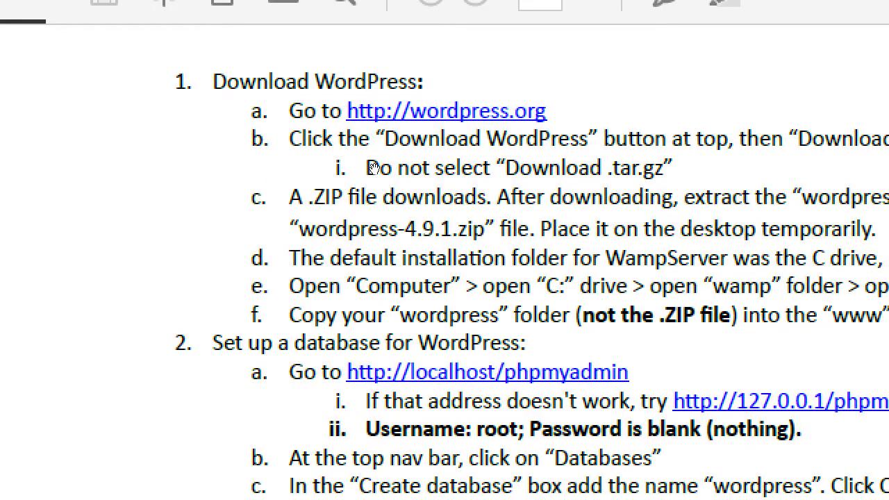
scroll(373, 168, "down", 5)
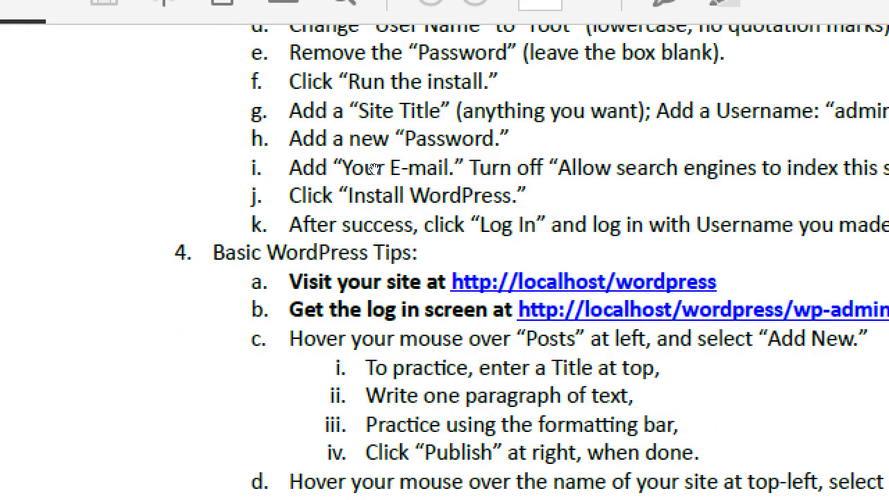
scroll(373, 168, "up", 5)
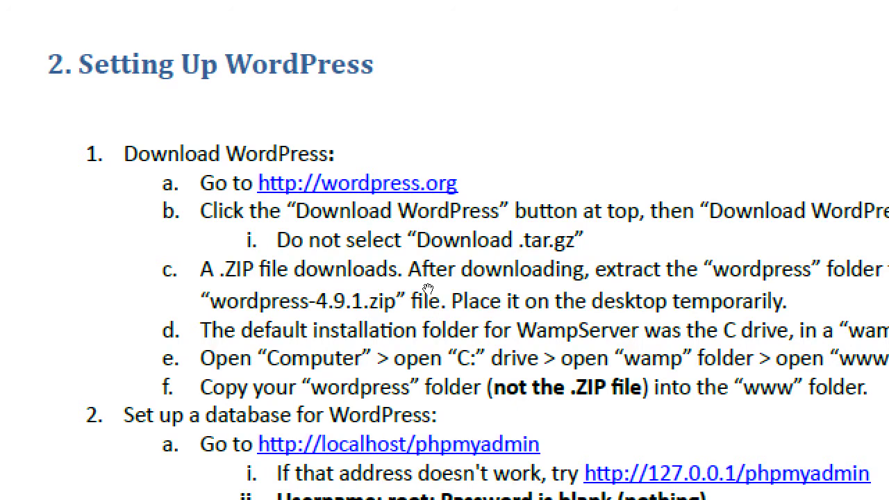
key("super+minus")
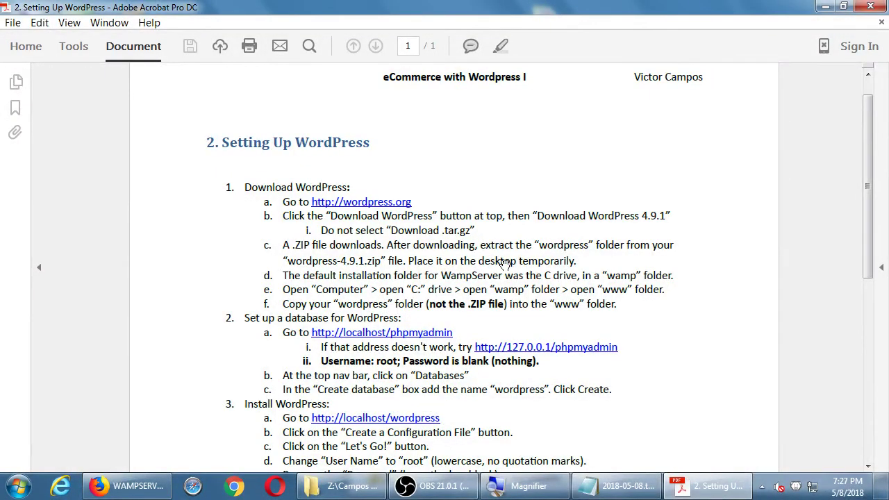
scroll(541, 257, "down", 3)
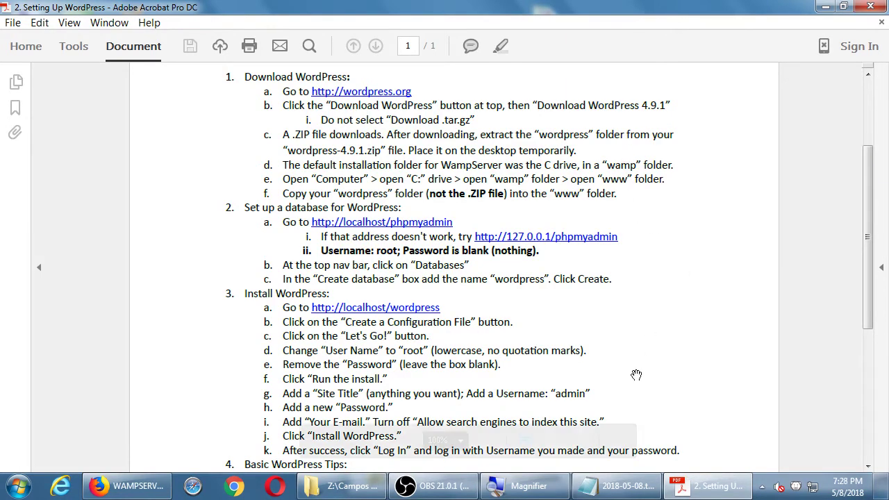
Step: Read the Basic WordPress Tips and install steps magnified, then show the desktop with Win+D
left_click_drag(634, 373, 622, 96)
key("super+plus")
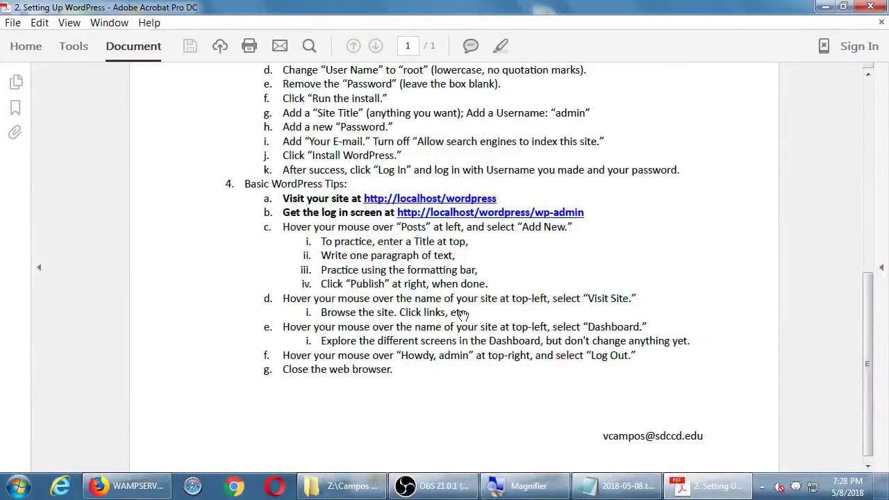
scroll(431, 153, "down", 1)
scroll(330, 123, "up", 5)
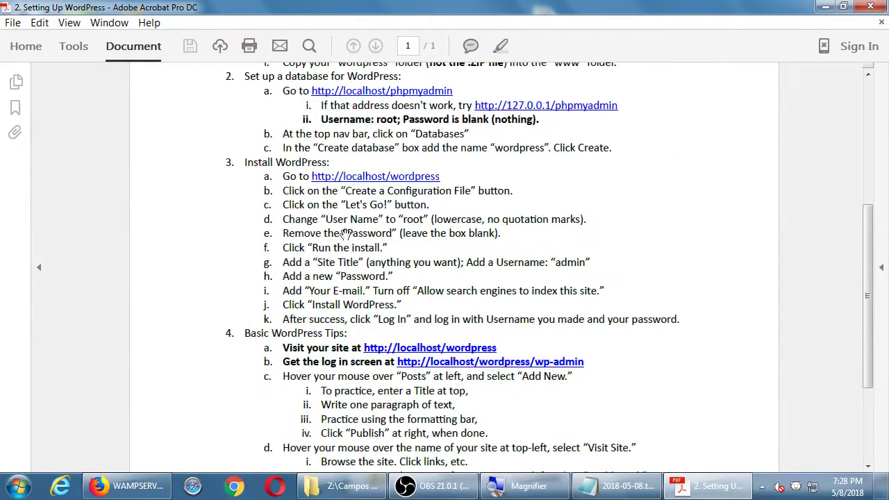
scroll(256, 164, "up", 5)
scroll(276, 261, "up", 1)
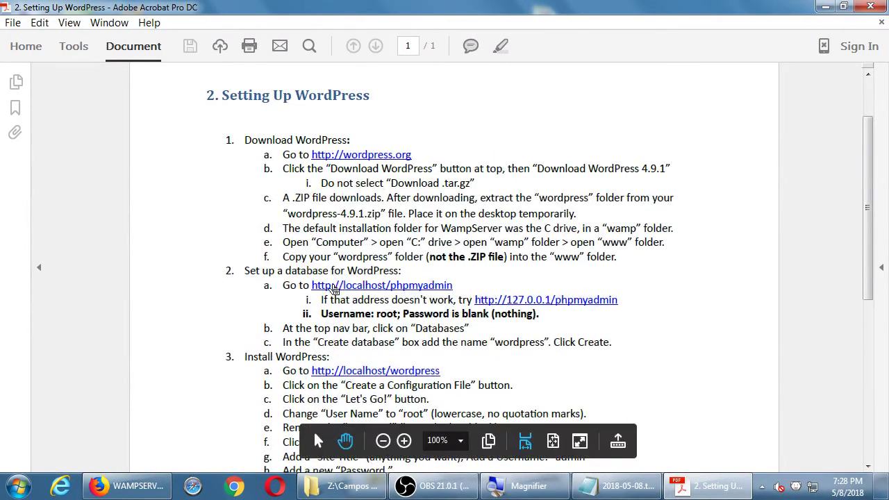
left_click_drag(290, 317, 278, 261)
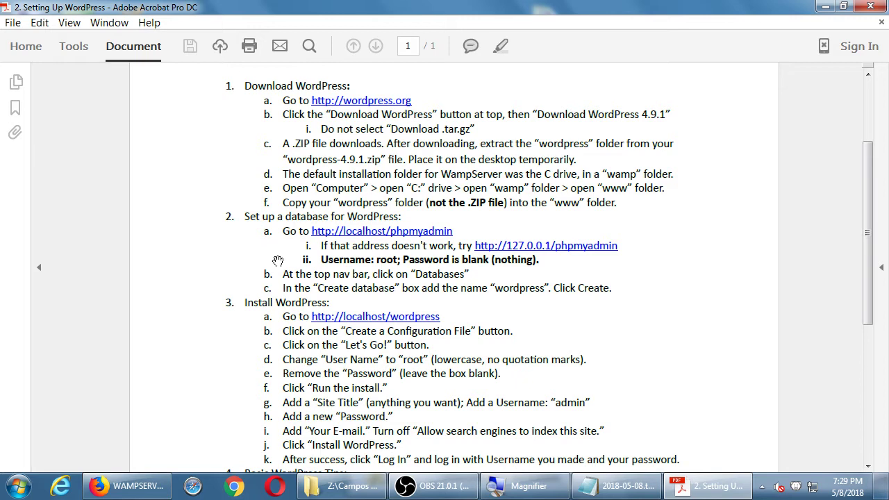
key("super+d")
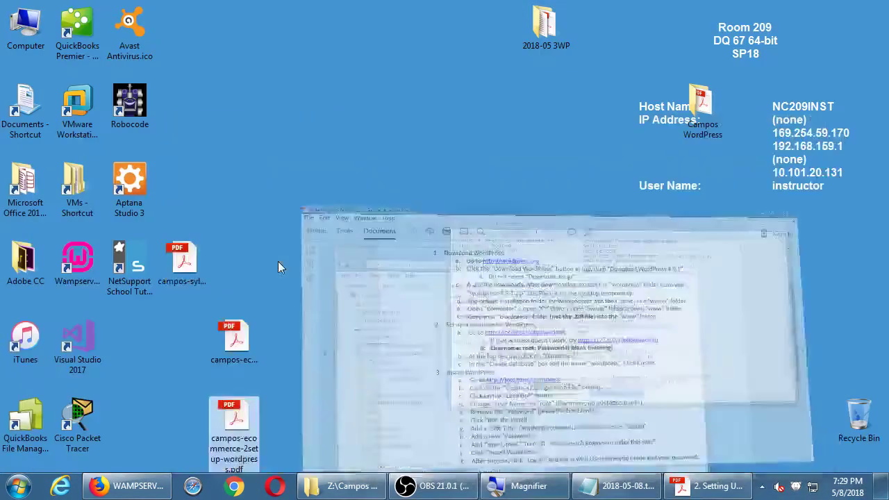
Step: Load wordpress.org in a new Firefox tab and go to the WordPress 4.9.5 download page
left_click(139, 485)
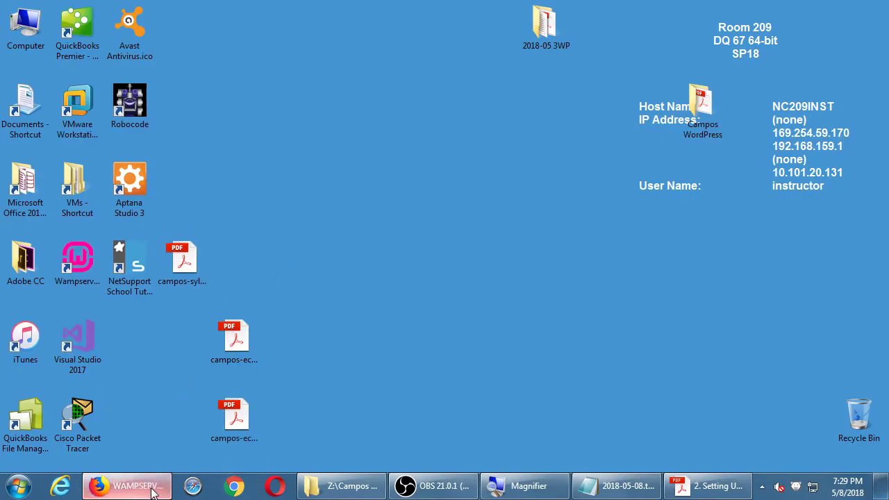
key("ctrl+t")
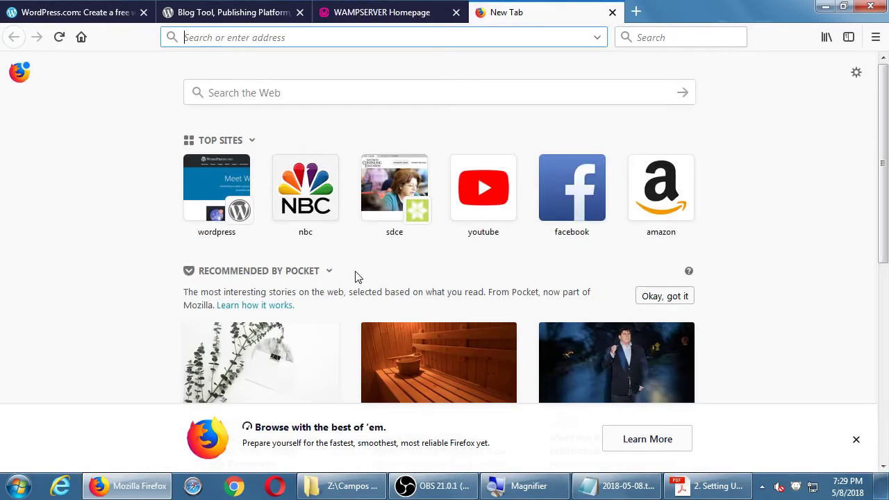
type("wordpress.")
type("org")
key("Return")
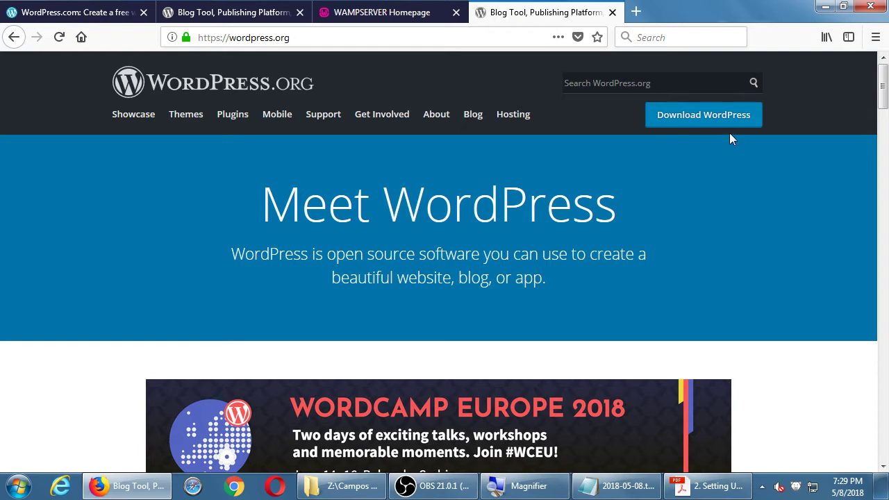
left_click(709, 119)
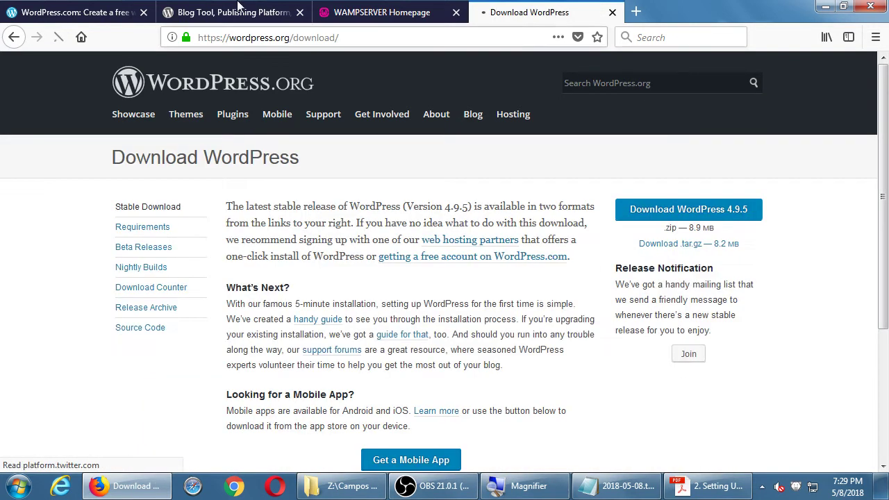
Step: Close the Blog Tool and WordPress.com tabs, save wordpress-4.9.5.zip, and show the desktop
left_click(297, 13)
left_click(143, 12)
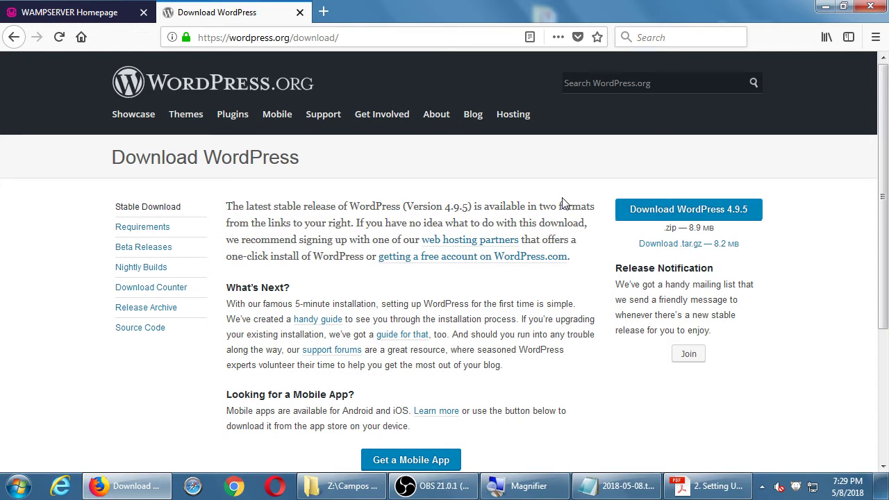
left_click(634, 213)
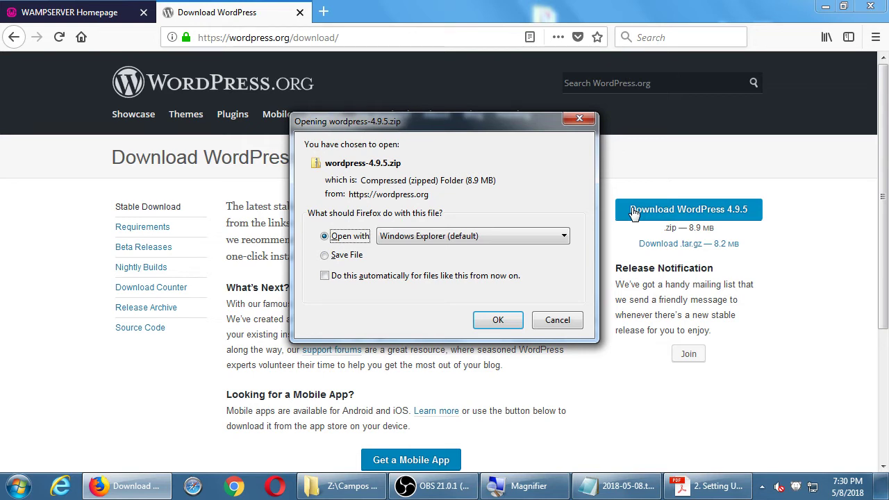
left_click(345, 257)
left_click(496, 323)
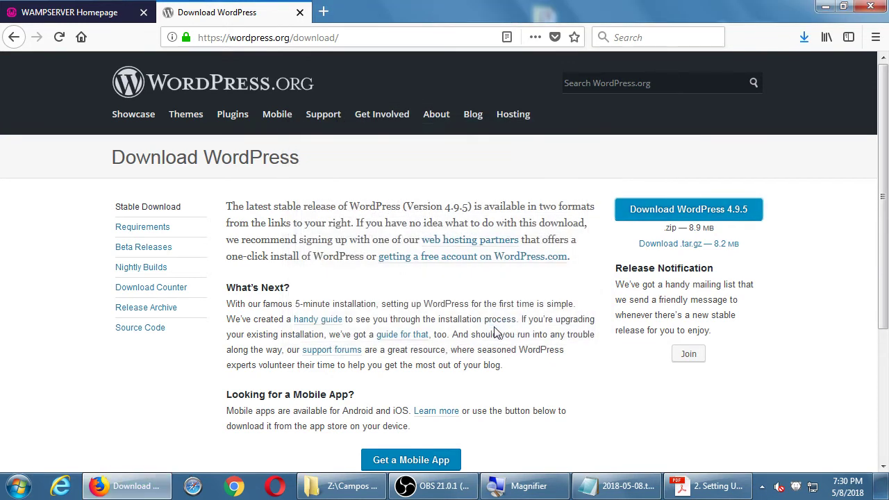
key("super+d")
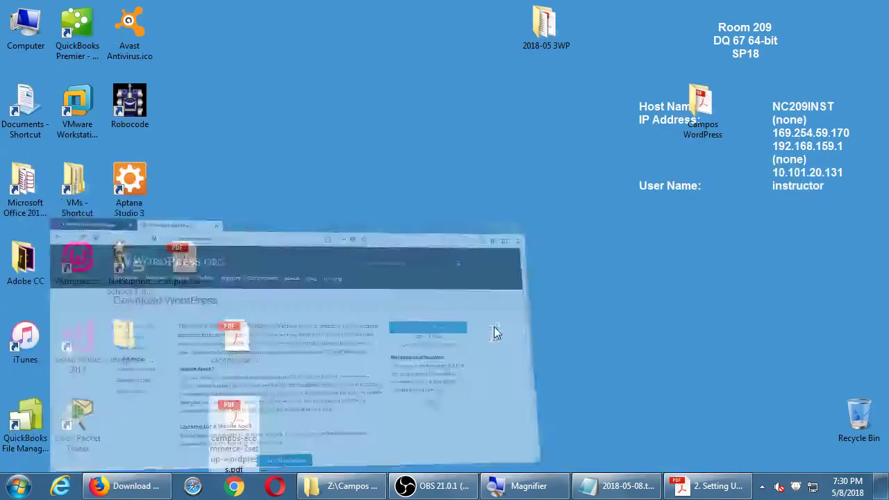
Step: Select wordpress-4.9.5.zip on the desktop and open its right-click menu
left_click(134, 364)
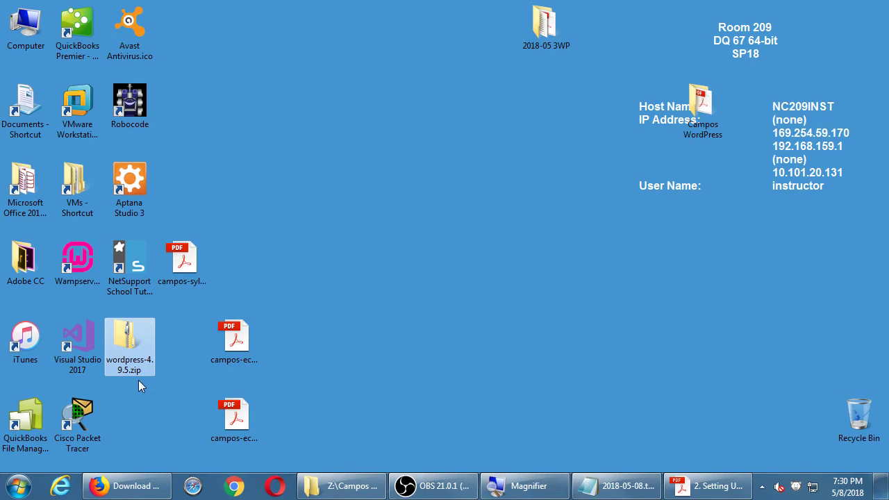
right_click(135, 344)
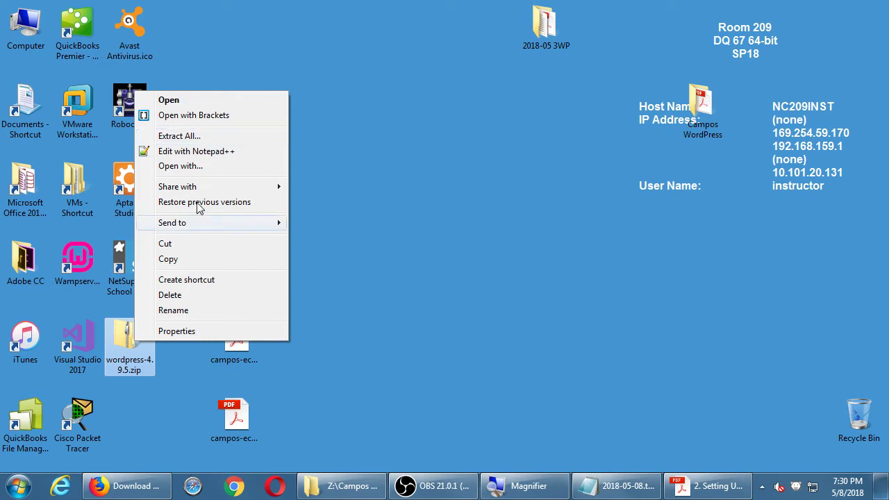
Step: Extract All of wordpress-4.9.5.zip into a wordpress-4.9.5 folder on the desktop
left_click(179, 136)
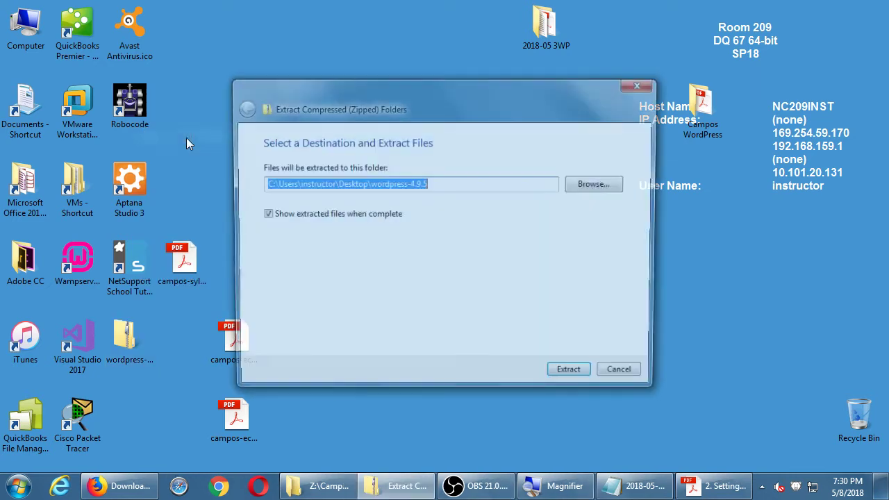
left_click_drag(320, 97, 377, 91)
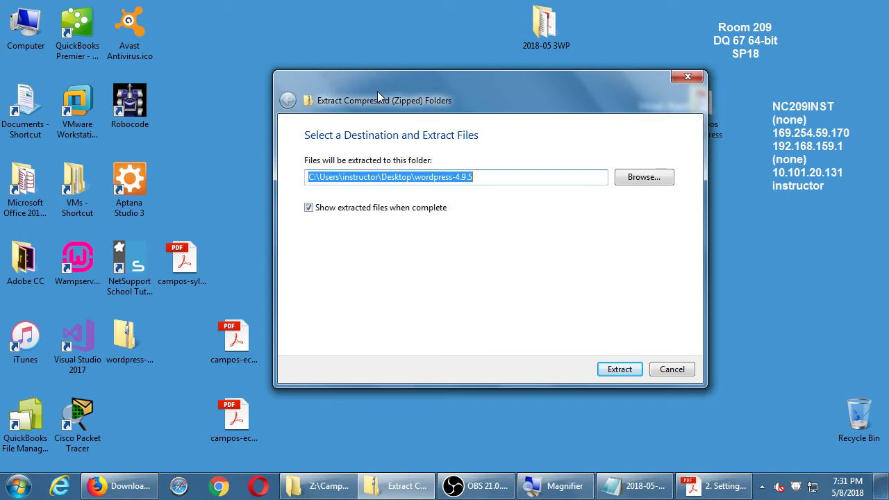
left_click(609, 372)
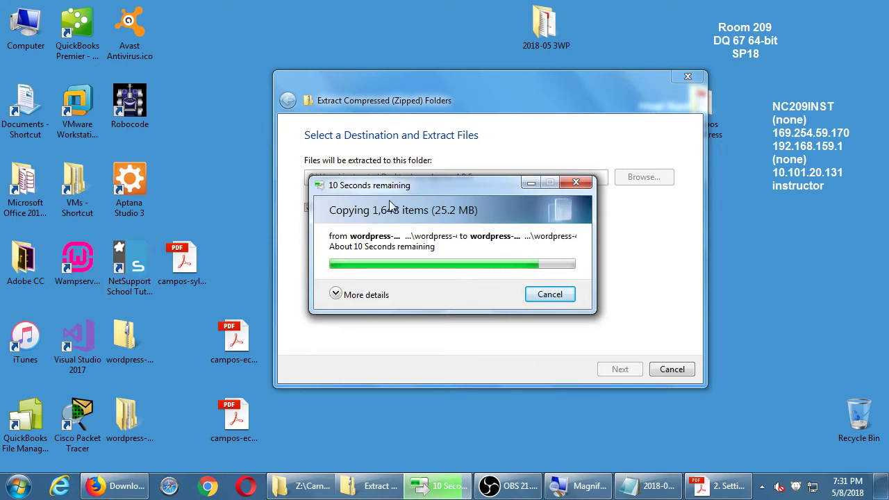
left_click_drag(390, 191, 317, 160)
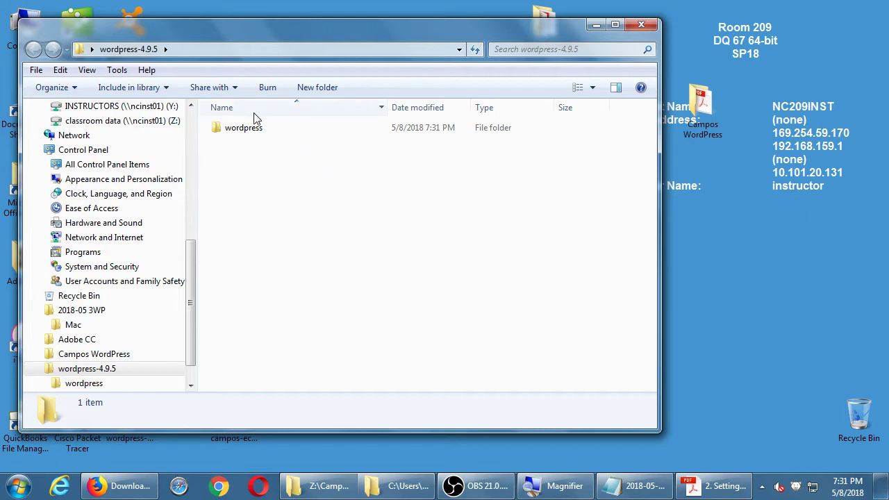
Step: Check the files inside the extracted wordpress folder, go back, and return to the setup PDF
left_click_drag(190, 38, 403, 21)
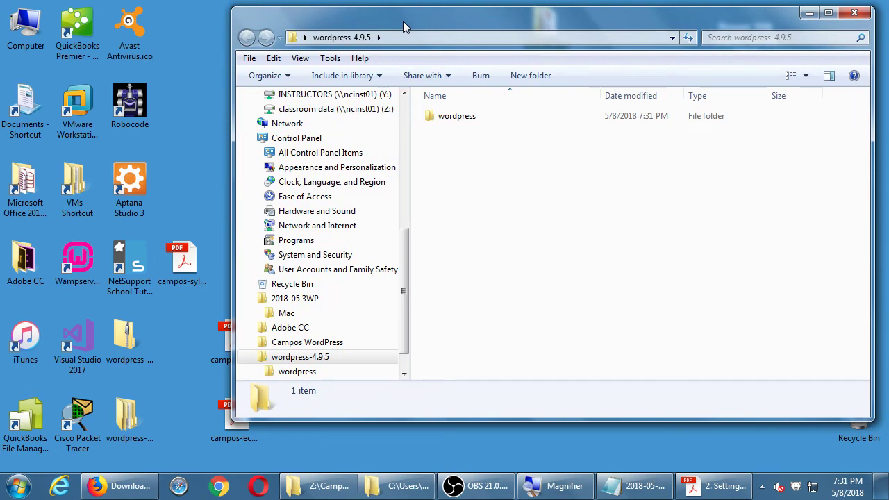
left_click(434, 117)
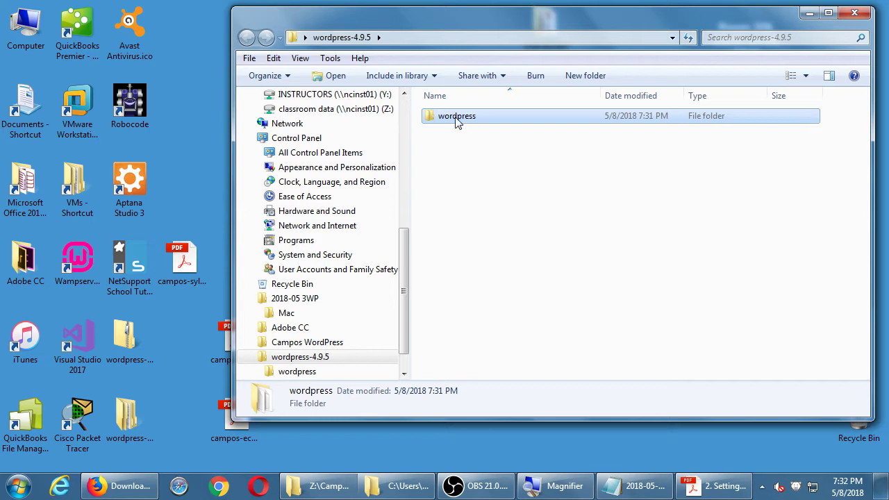
left_click(134, 421)
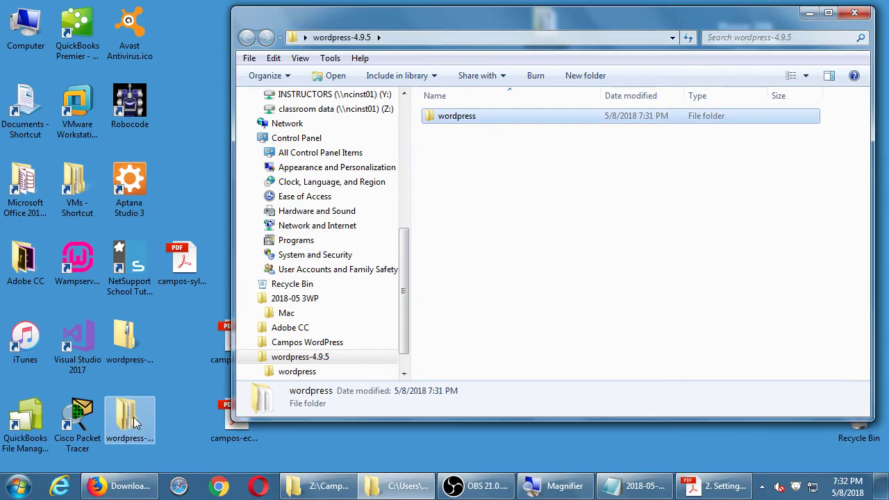
double_click(453, 116)
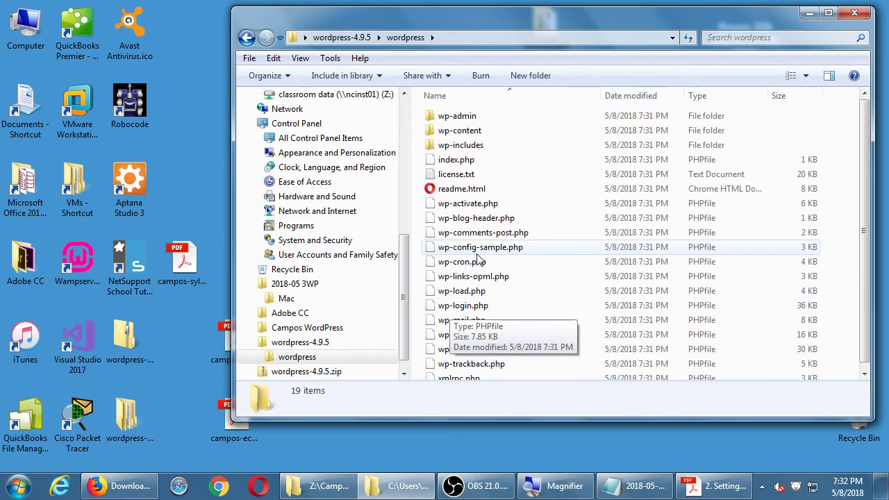
left_click(343, 38)
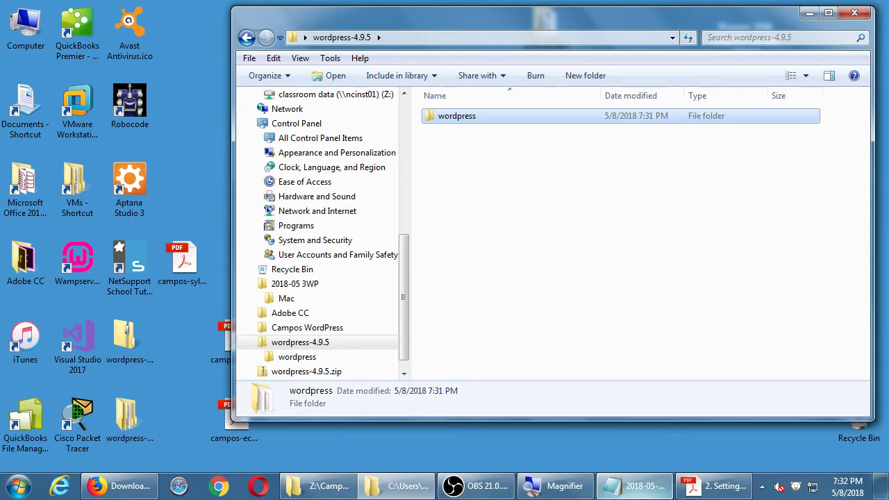
left_click(717, 485)
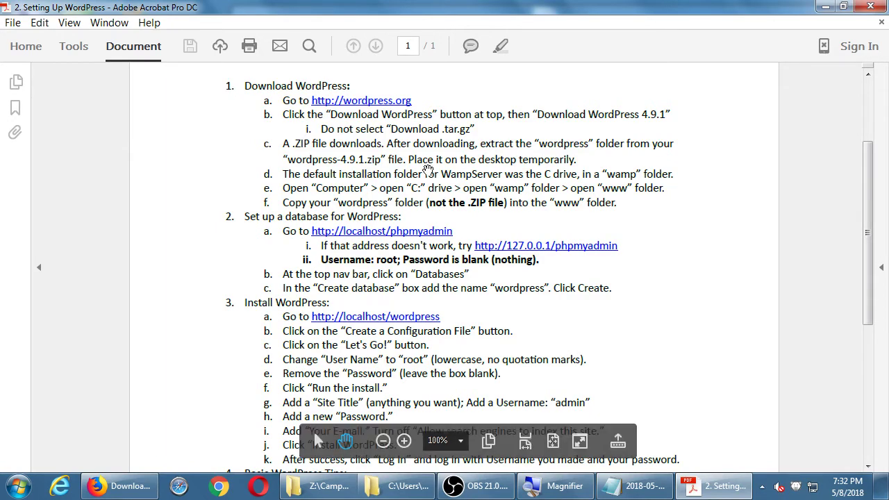
Step: Magnify the screen to read step 1f of the guide, then minimize Acrobat
key("super+plus")
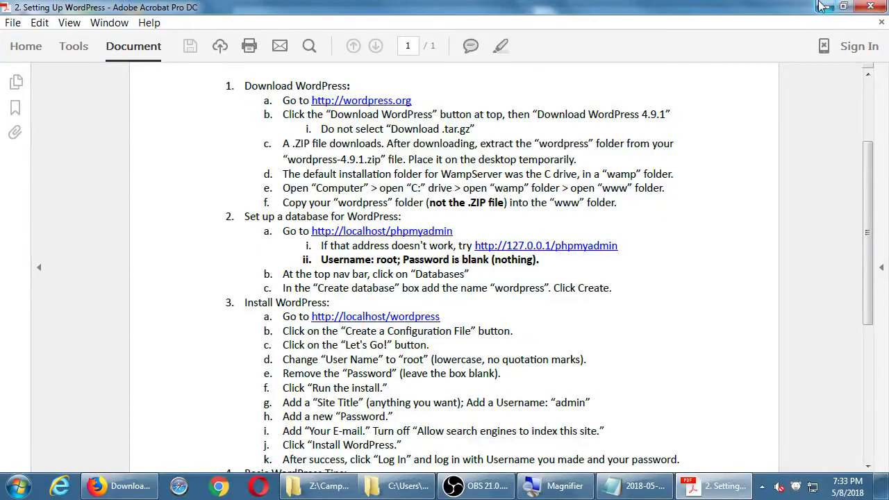
left_click(823, 6)
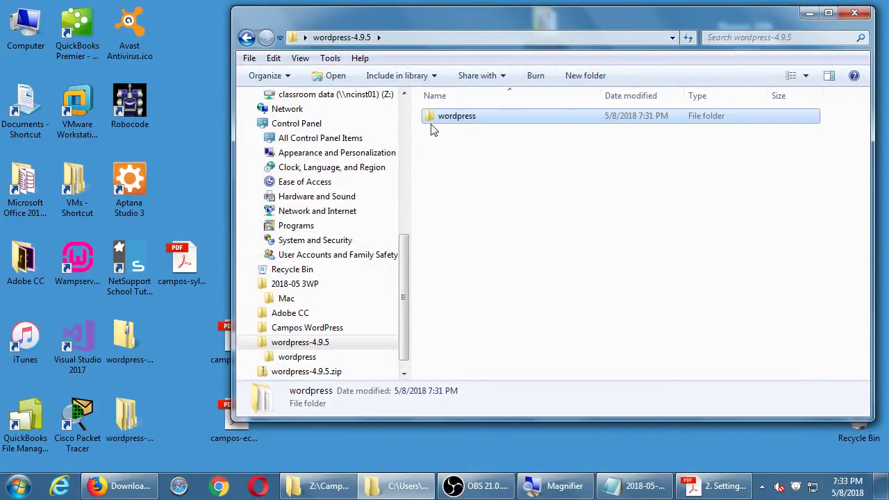
Step: Browse Computer > Local Disk (C:) > wamp64 > www, then close that window
double_click(30, 32)
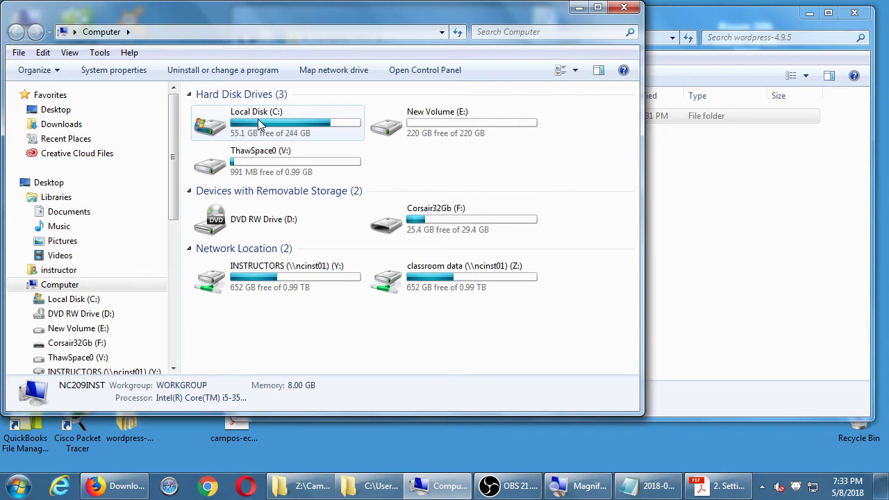
double_click(258, 122)
scroll(252, 368, "down", 2)
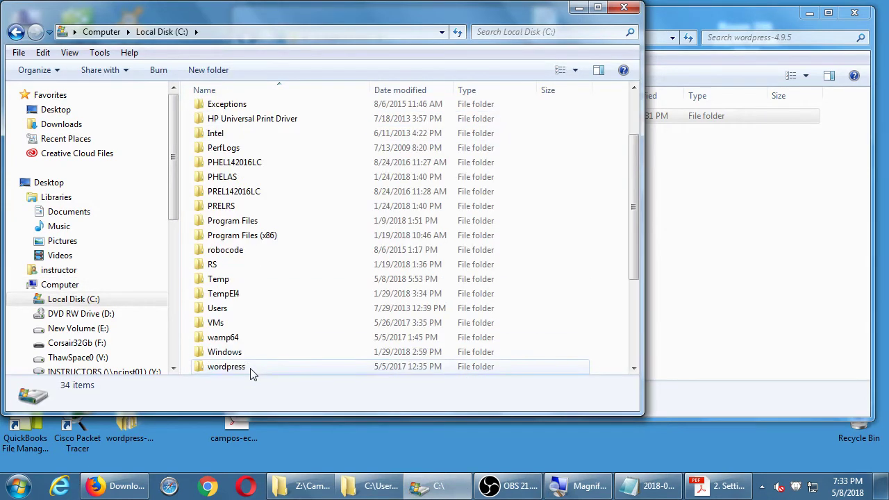
left_click(200, 339)
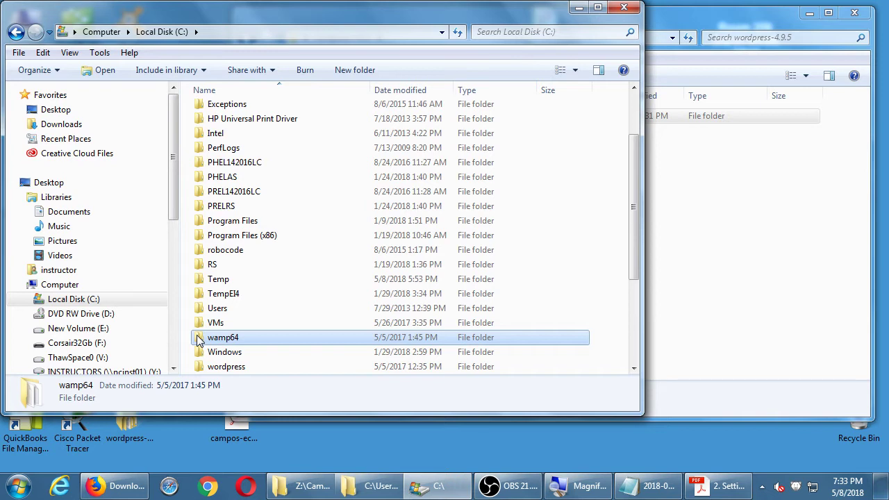
double_click(200, 339)
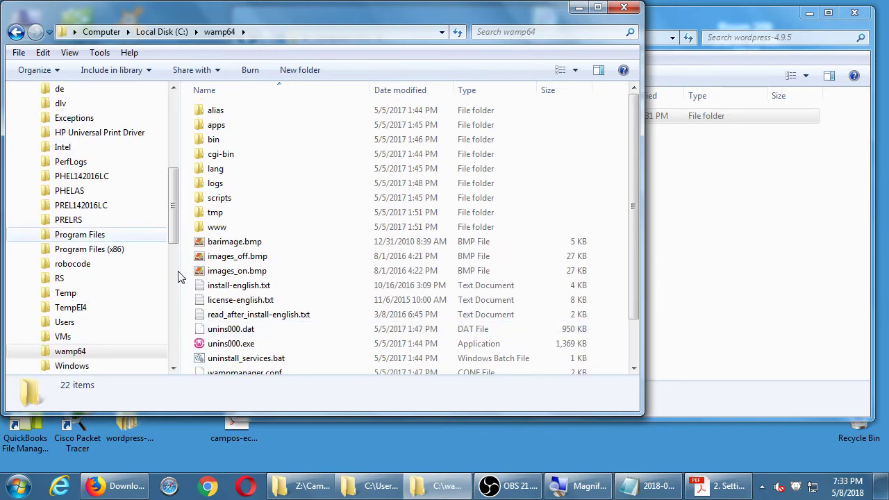
double_click(200, 228)
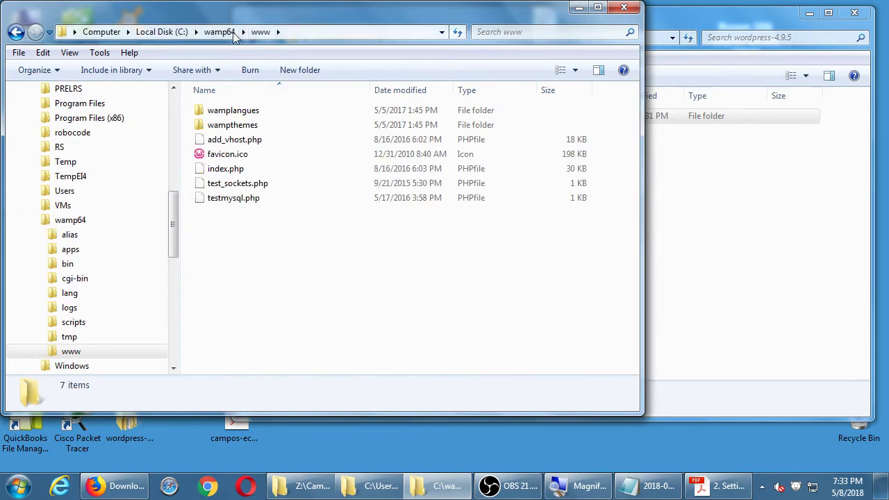
left_click_drag(232, 12, 253, 176)
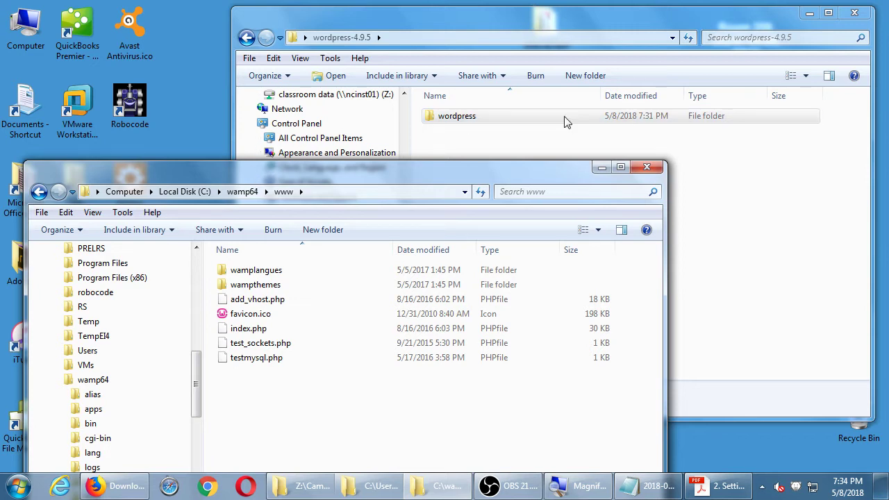
left_click(646, 167)
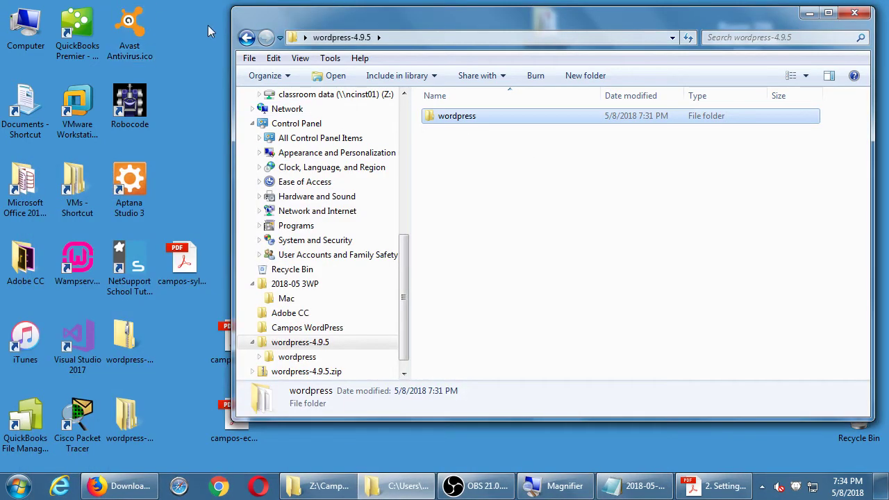
Step: Reopen C:\wamp64\www in a second window lower on screen and select the extracted wordpress folder
double_click(29, 31)
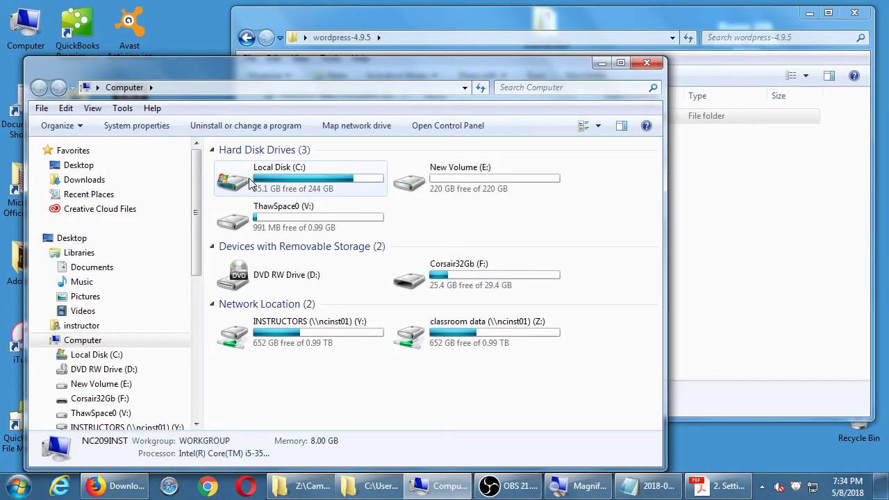
double_click(251, 182)
scroll(254, 182, "down", 5)
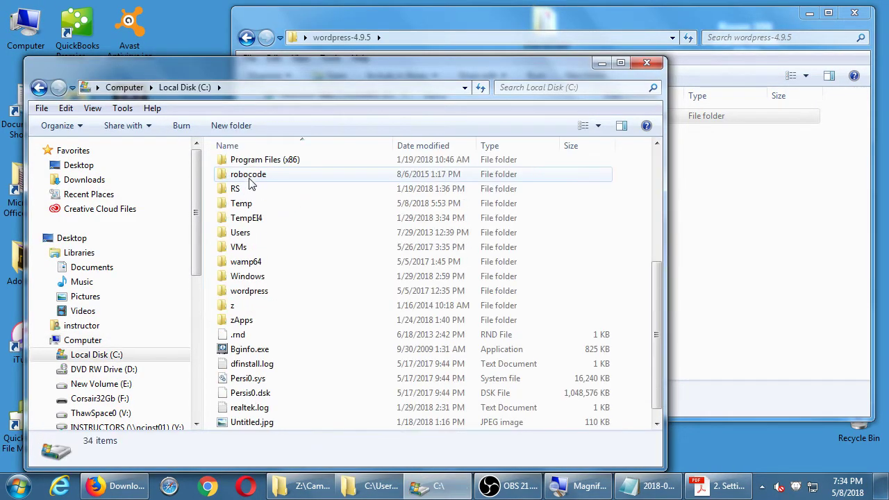
double_click(230, 267)
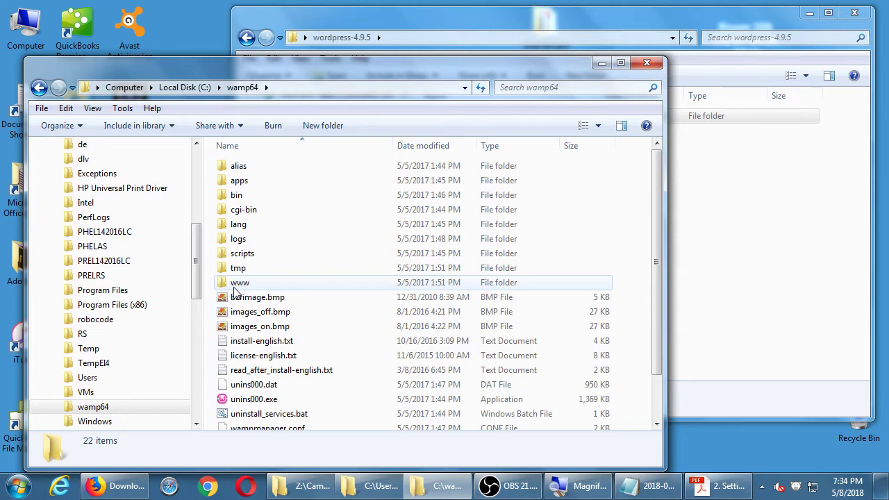
double_click(236, 285)
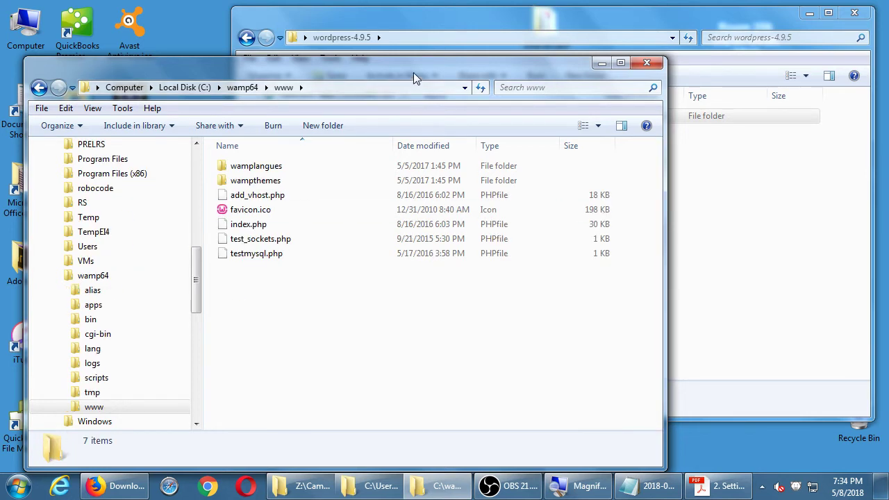
left_click_drag(413, 72, 405, 219)
left_click(460, 116)
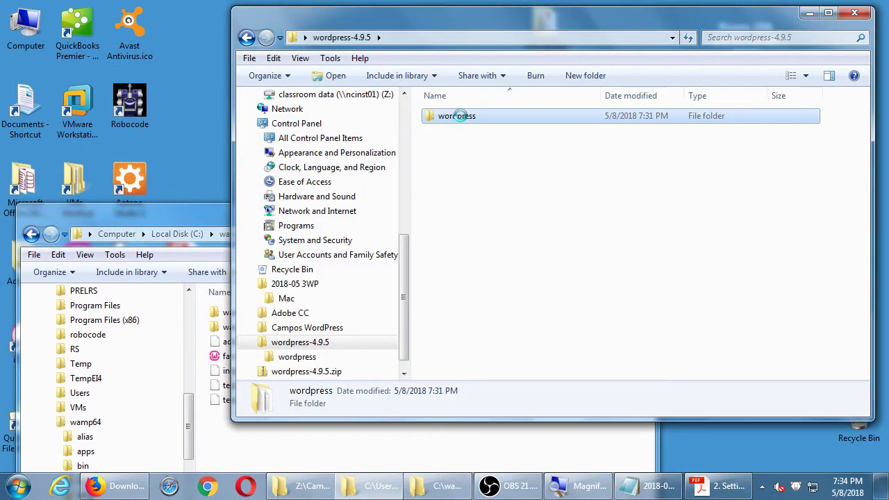
Step: Copy the extracted wordpress folder and paste it into the C:\wamp64\www window
right_click(460, 116)
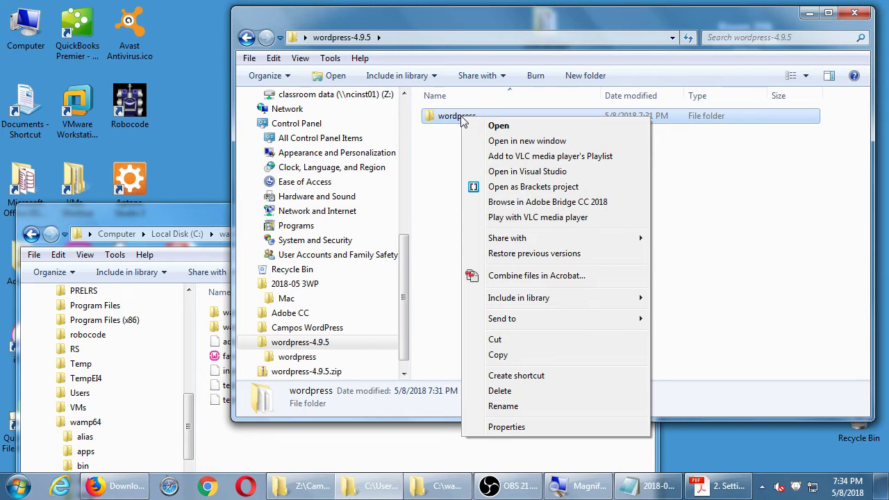
left_click(527, 357)
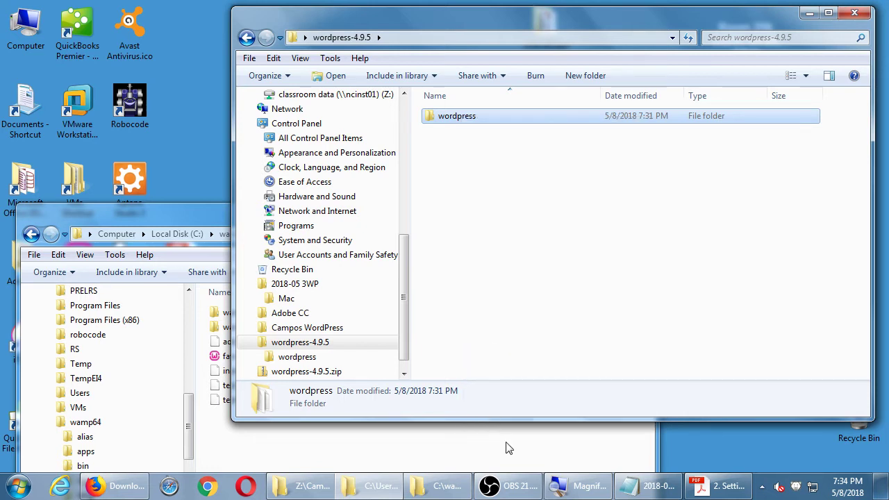
left_click(510, 448)
right_click(361, 445)
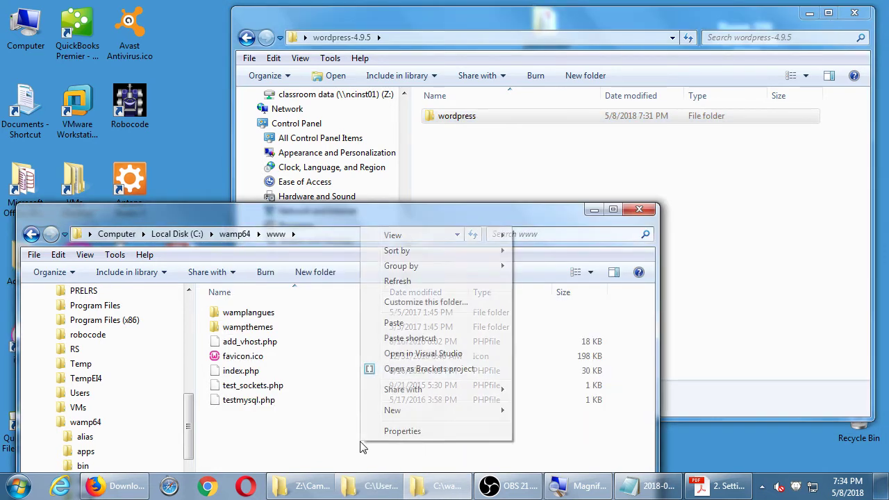
left_click(419, 324)
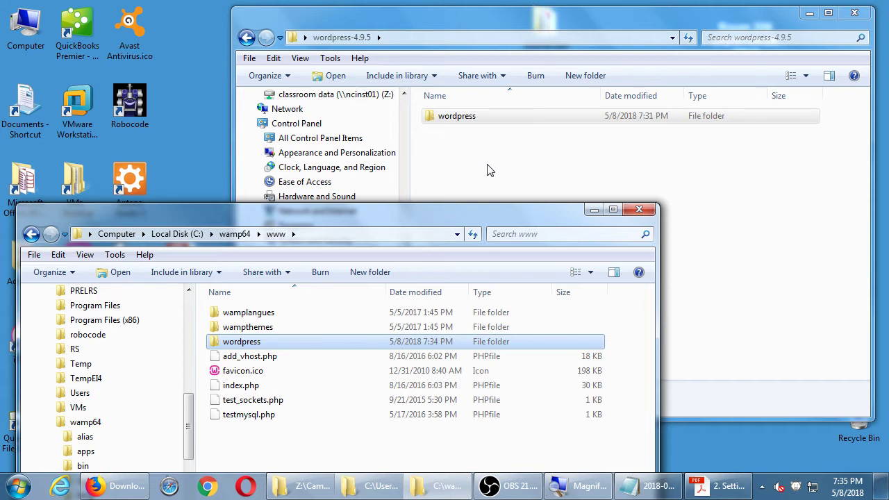
left_click_drag(485, 218, 525, 157)
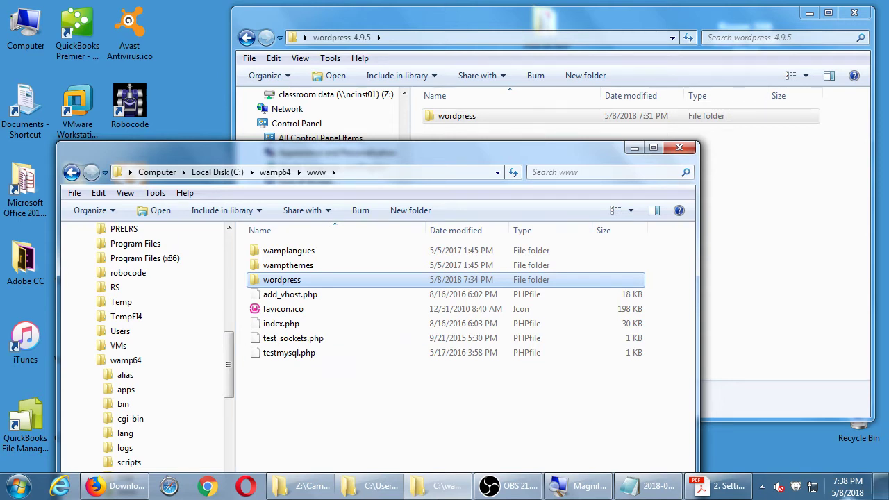
Step: Snap the setup guide to the left half and Firefox, on its WAMPSERVER Homepage tab, to the right
left_click(725, 486)
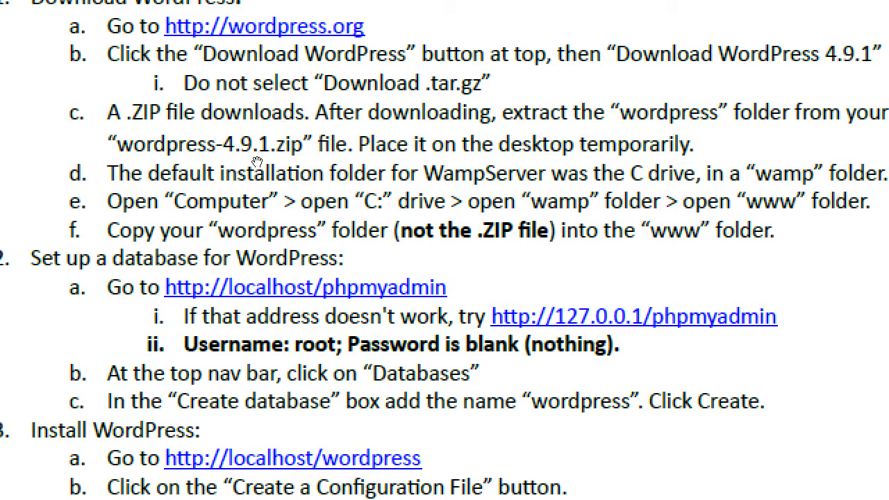
key("super+Down")
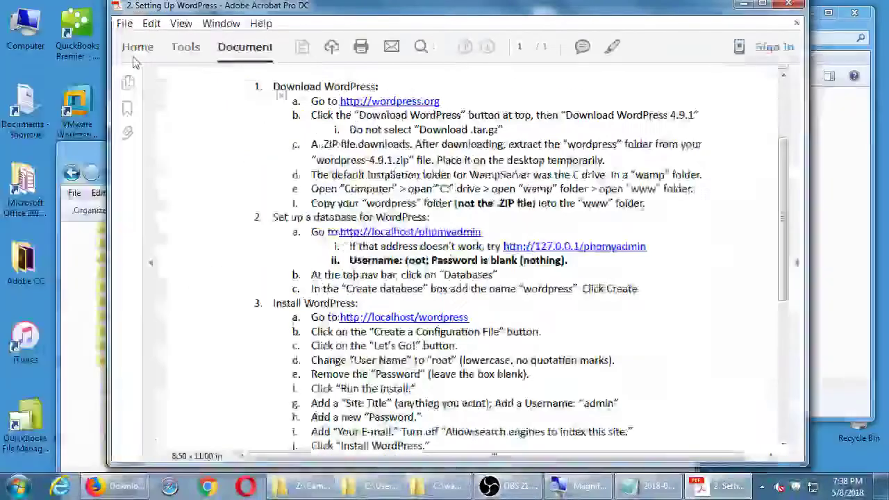
key("super+Left")
left_click(111, 489)
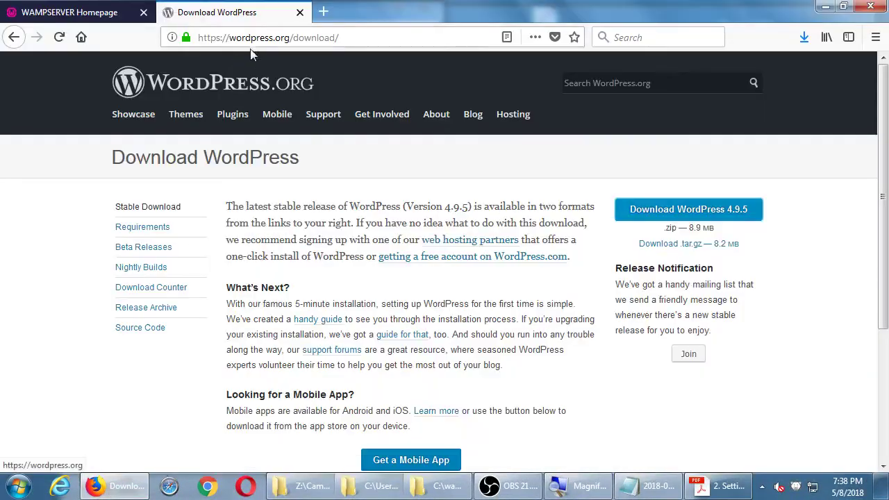
key("super+Right")
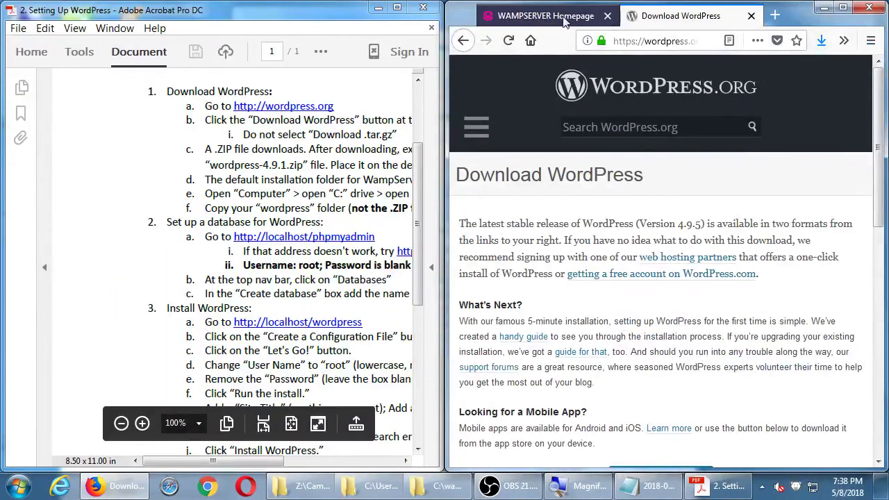
left_click(545, 16)
left_click(665, 47)
left_click(687, 46)
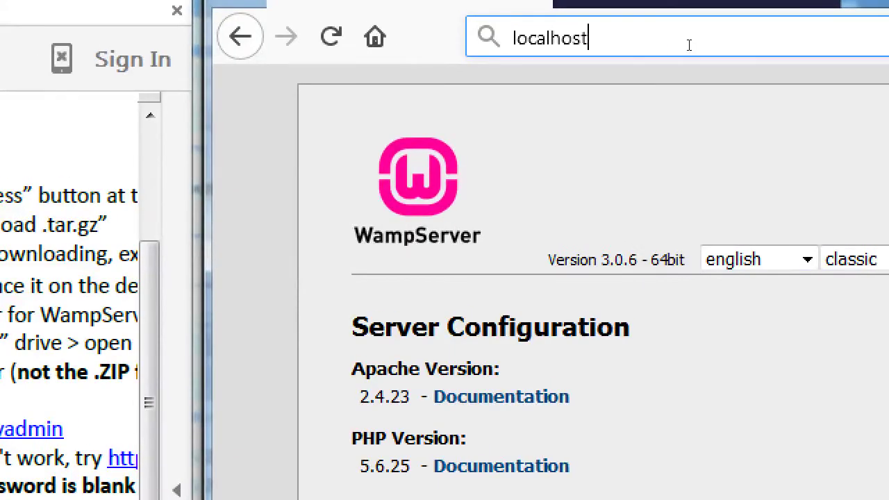
type("/phpmyadmin")
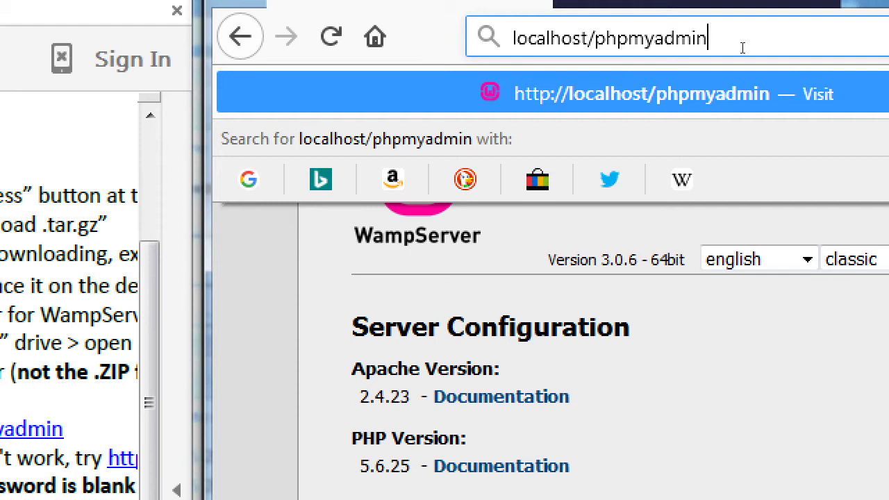
key("Return")
type("http://")
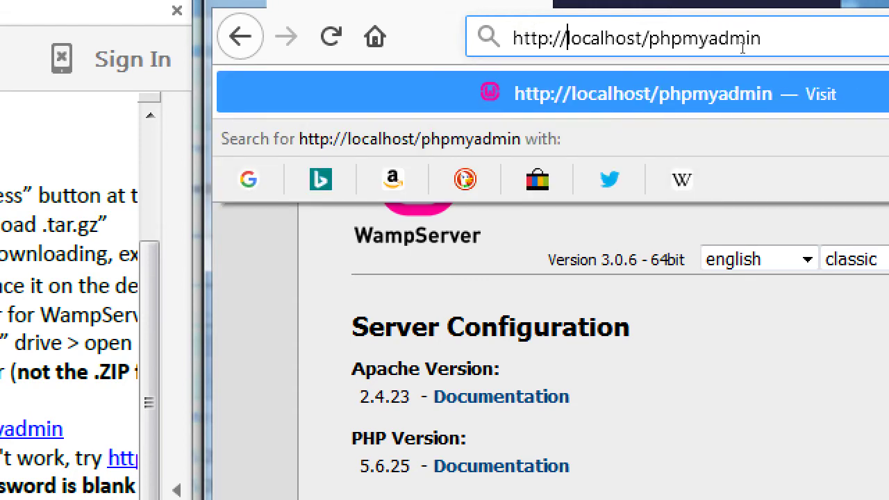
key("Return")
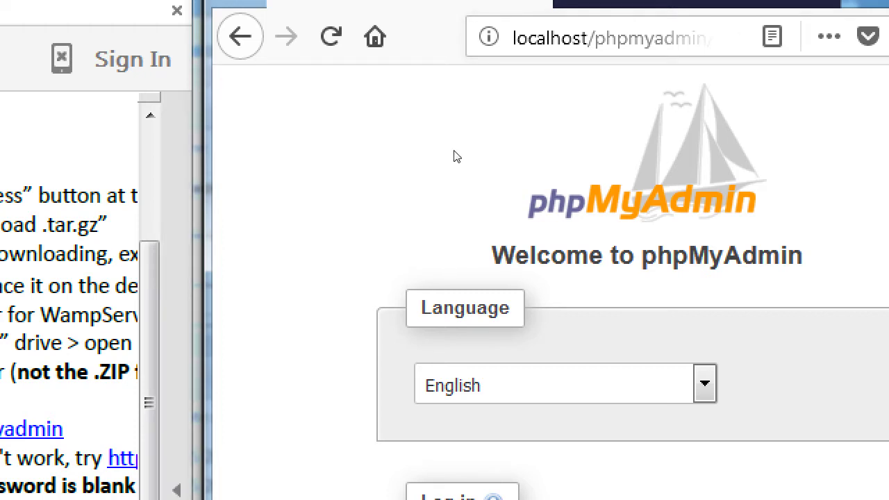
Step: Maximize Firefox, read the database steps in the widened Acrobat guide, then return to phpMyAdmin
left_click_drag(455, 155, 393, 155)
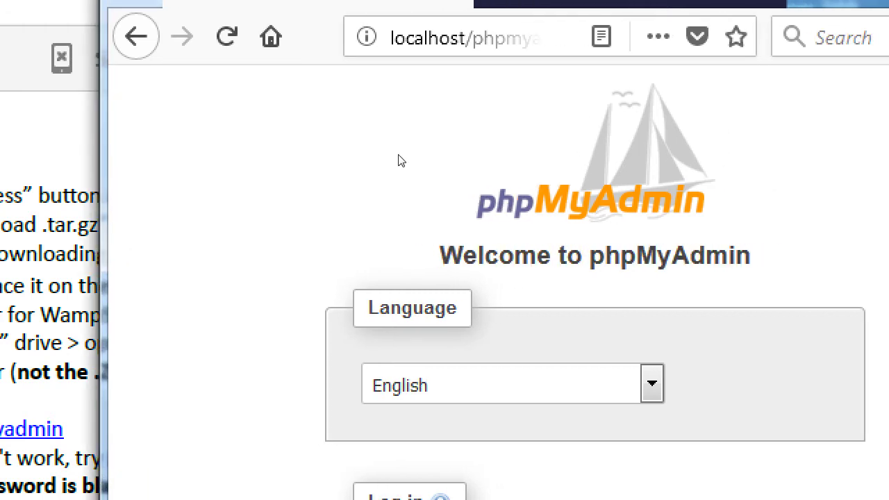
key("super+Up")
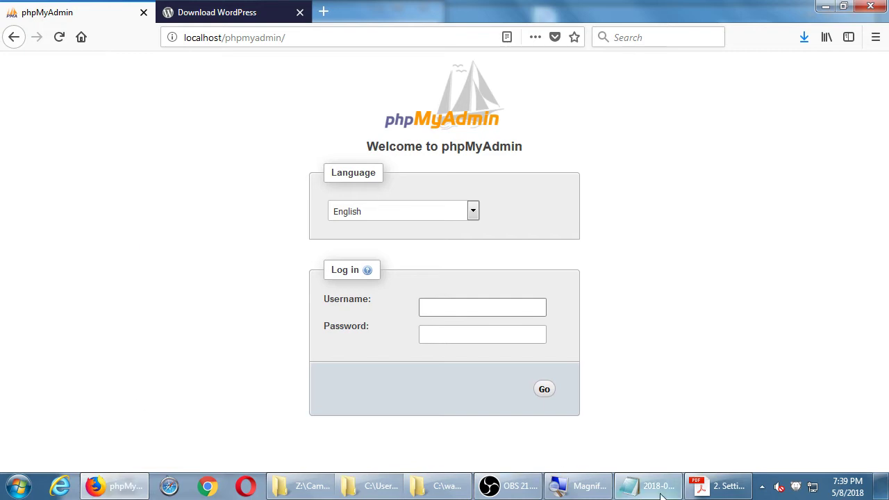
left_click(719, 487)
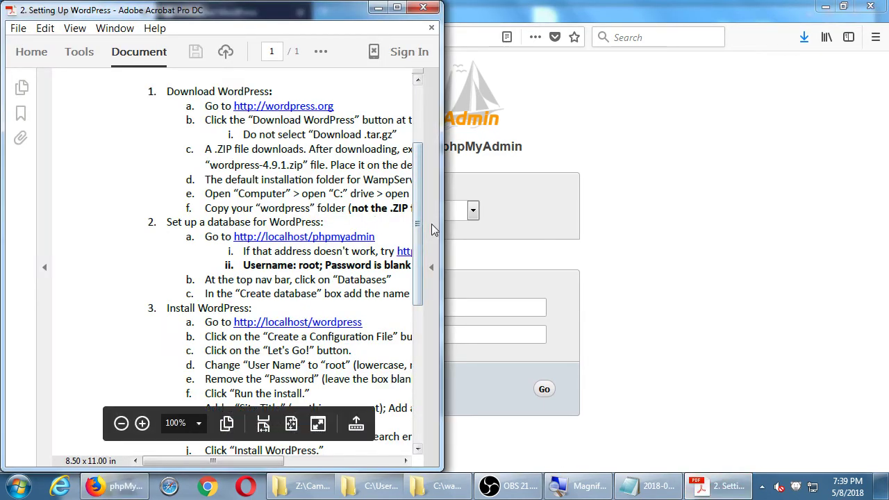
left_click_drag(441, 224, 613, 222)
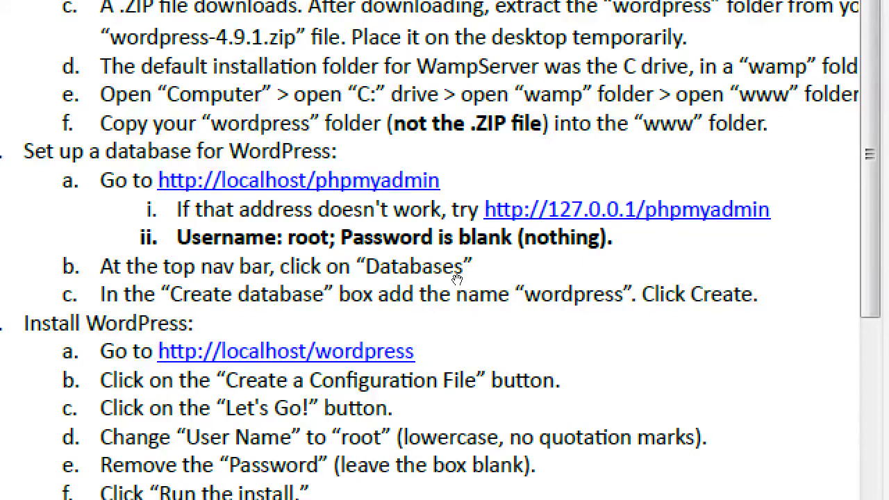
key("alt+Tab")
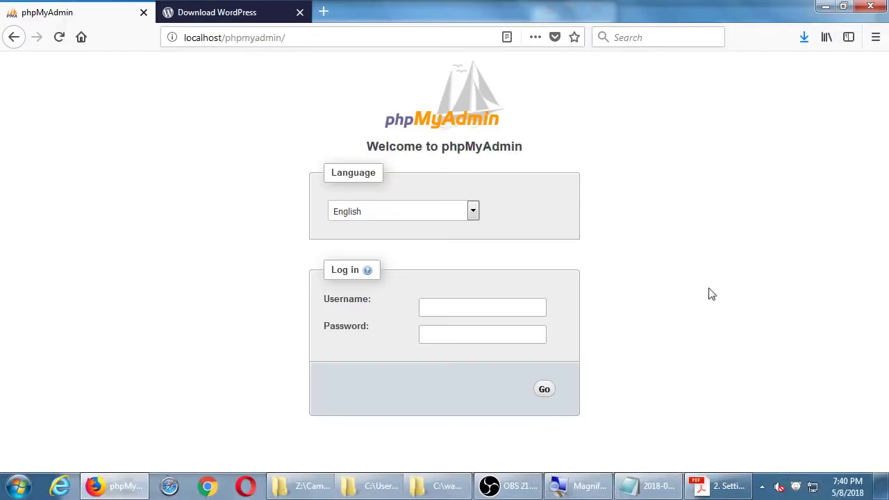
Step: Enter username root, close the Download WordPress tab, and log in with a blank password
left_click(498, 308)
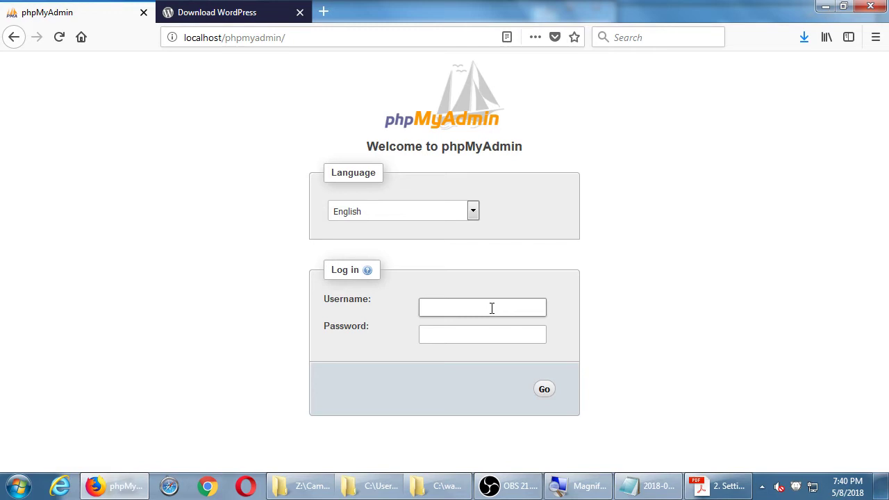
type("root")
left_click(300, 12)
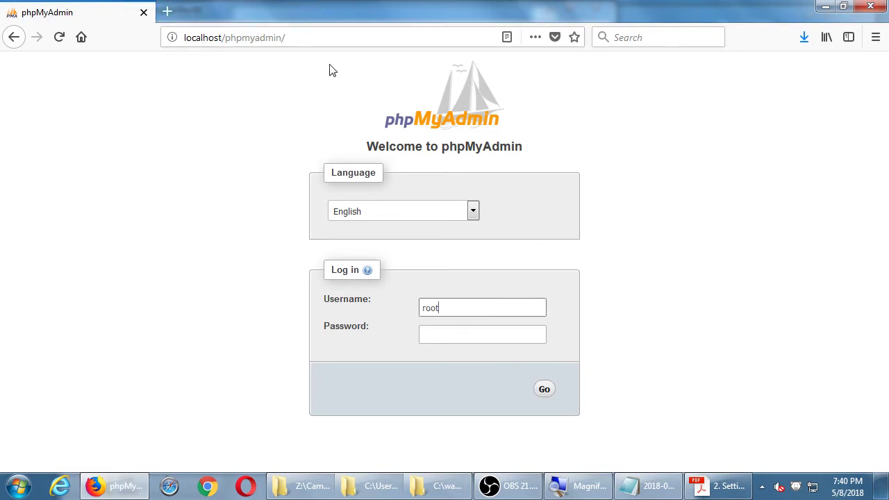
left_click(545, 391)
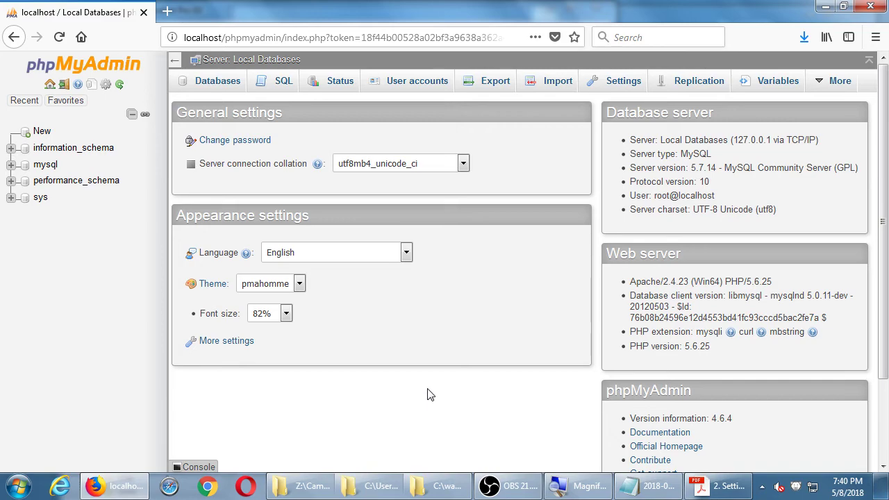
key("alt+Tab")
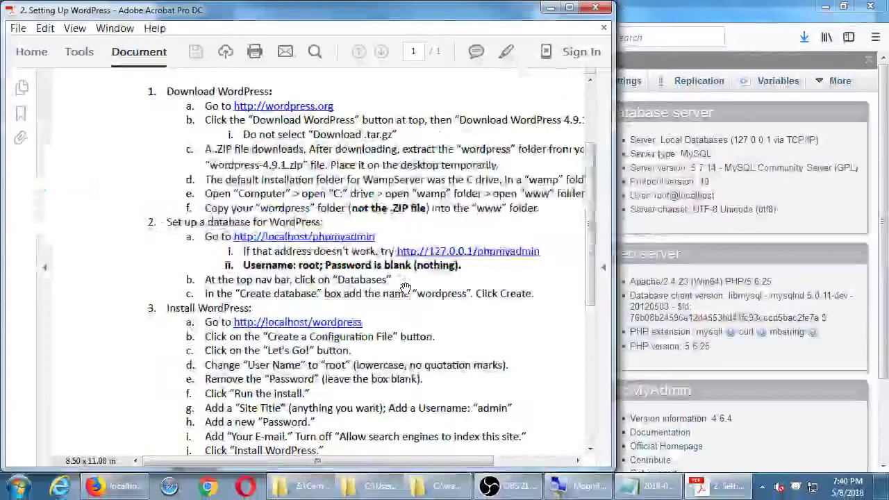
left_click(634, 11)
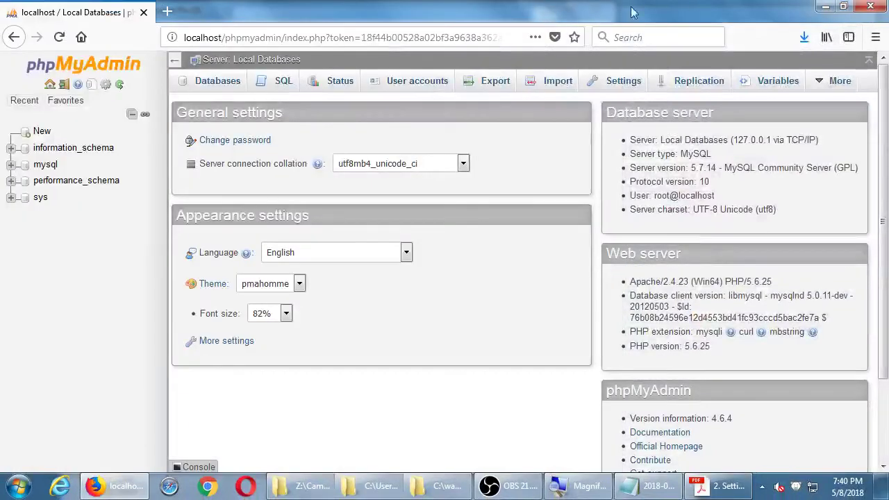
Step: On the Databases tab, replace the mistyped name with 'wordpress' and create that database
left_click(208, 91)
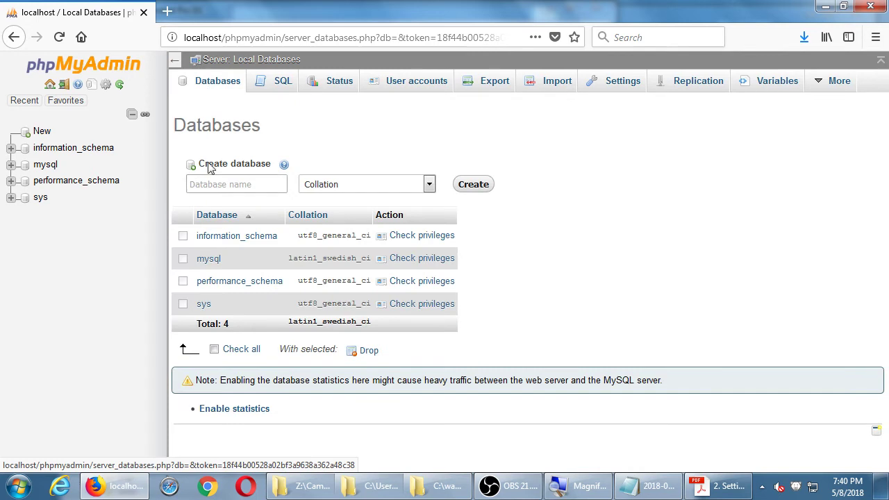
left_click(245, 183)
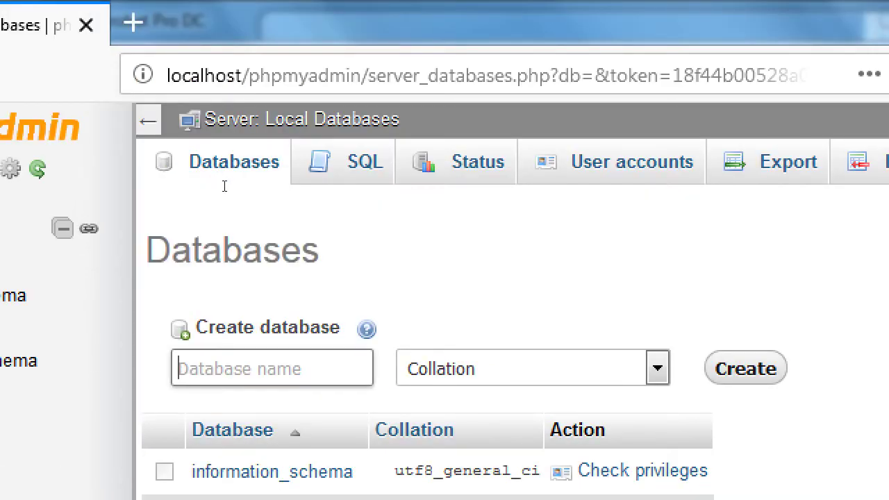
type("kittycat")
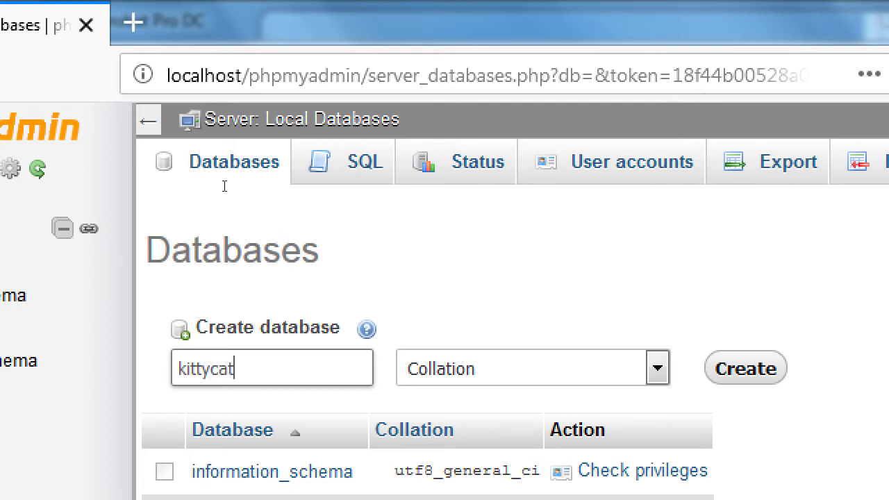
key("ctrl+a")
key("BackSpace")
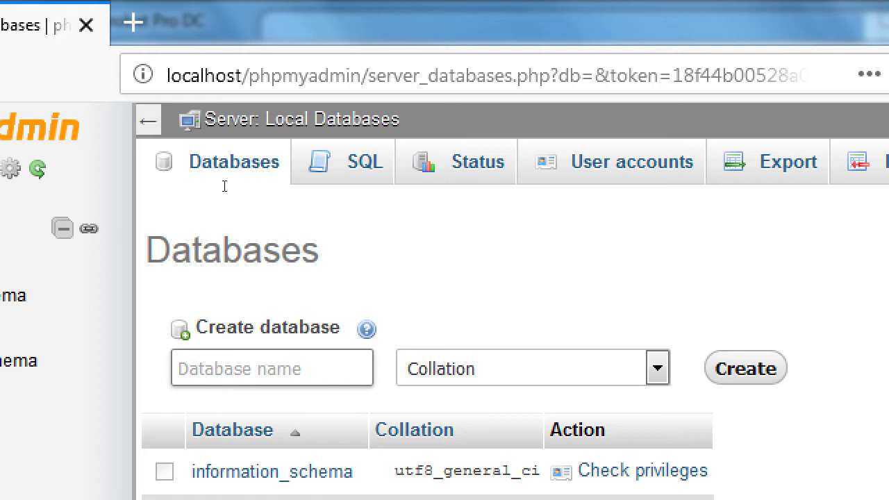
type("wordpress")
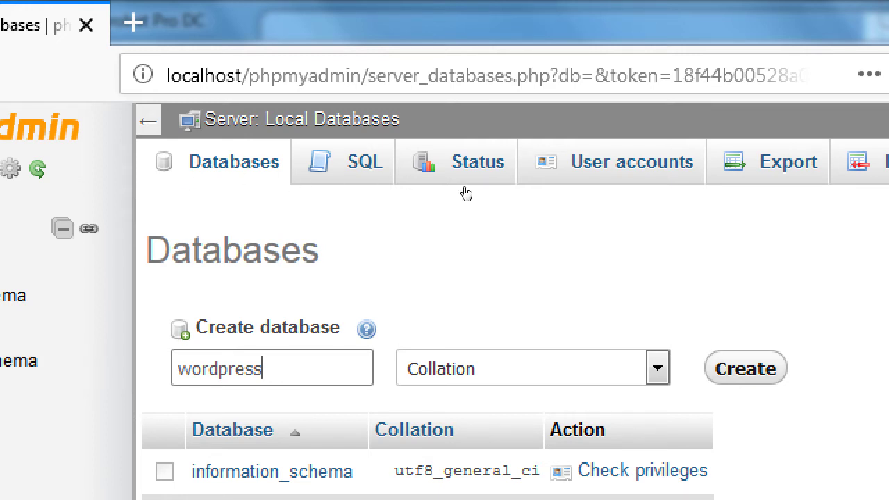
key("Return")
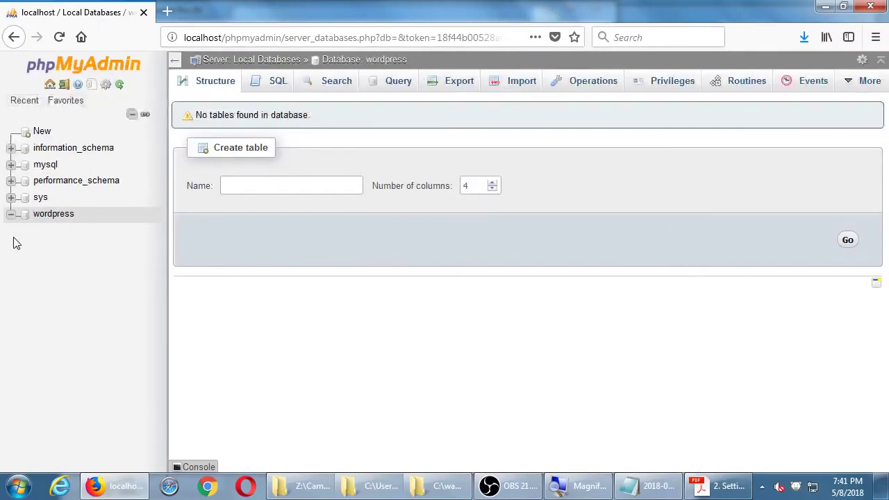
Step: Scroll through the WordPress setup notes in Acrobat, then bring the C:\wamp64\www window forward
left_click(722, 486)
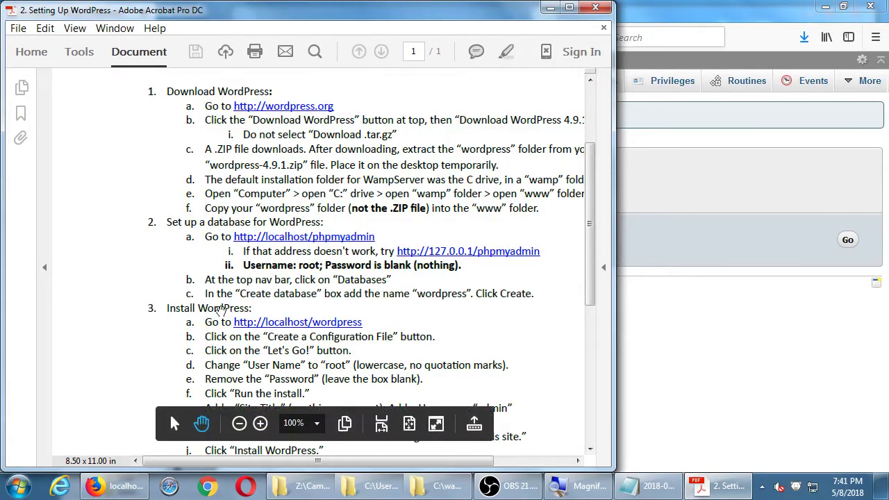
scroll(102, 183, "down", 2)
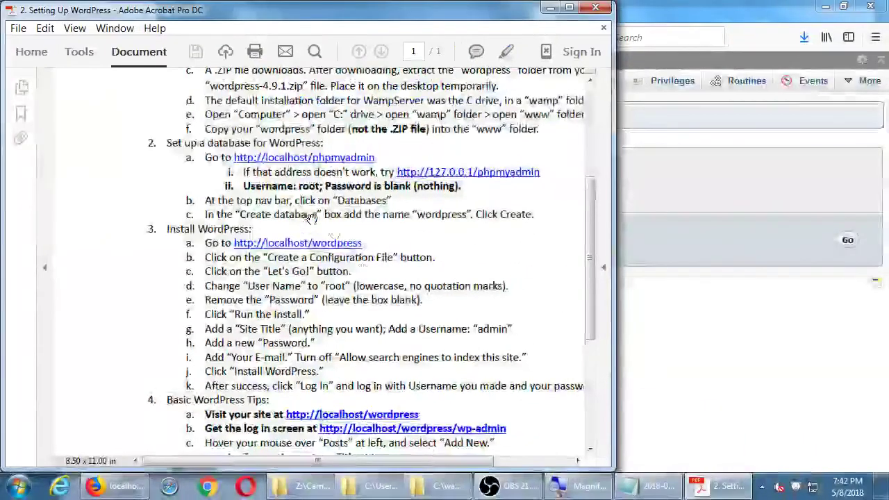
left_click(437, 490)
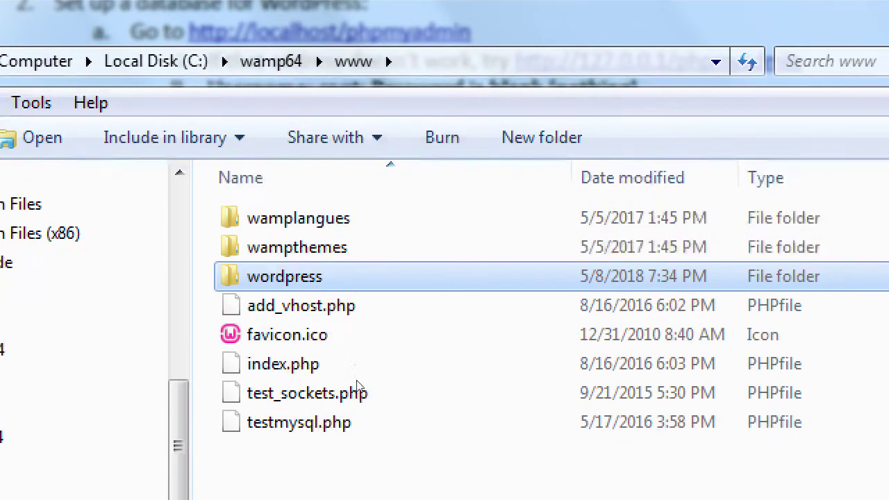
left_click(355, 495)
key("ctrl+shift+n")
type("m")
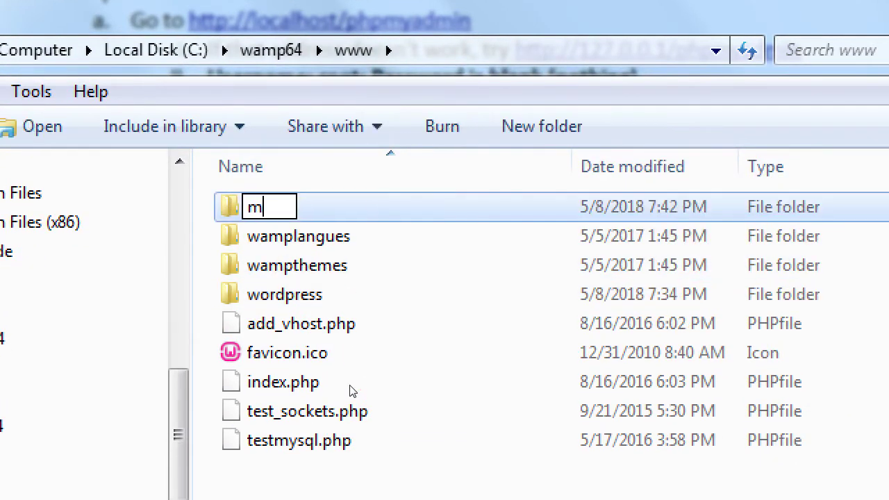
type("ysite")
key("Return")
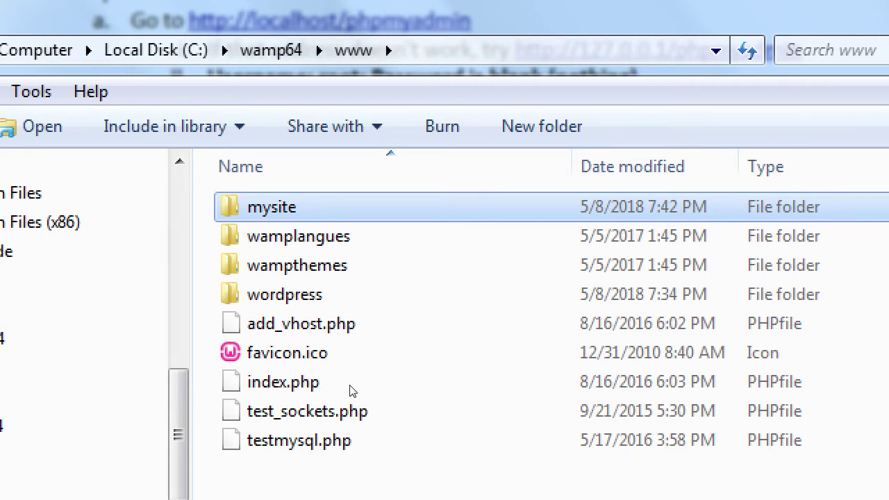
Step: Create a second folder named 'myamazingzite' and move the selection down to the wordpress folder
key("ctrl+shift+n")
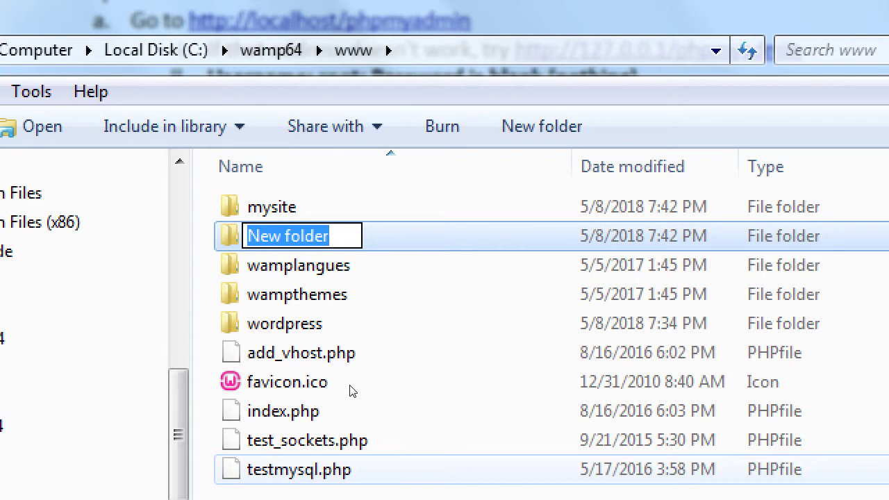
type("myamazingsz")
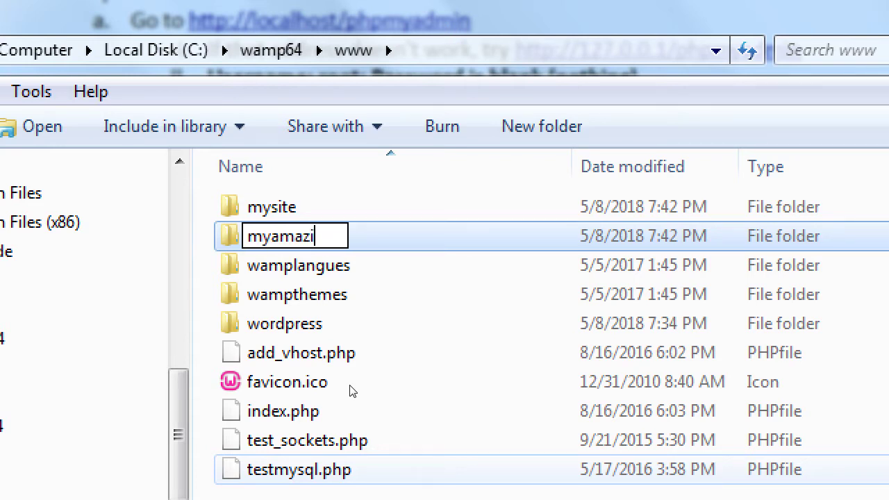
key("BackSpace")
key("BackSpace")
type("zite")
key("Return")
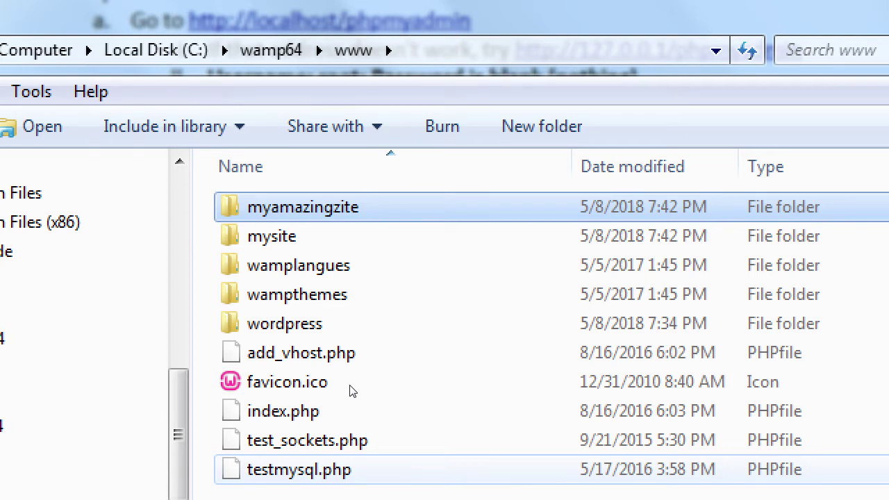
key("Down")
key("Down")
key("Down")
key("Down")
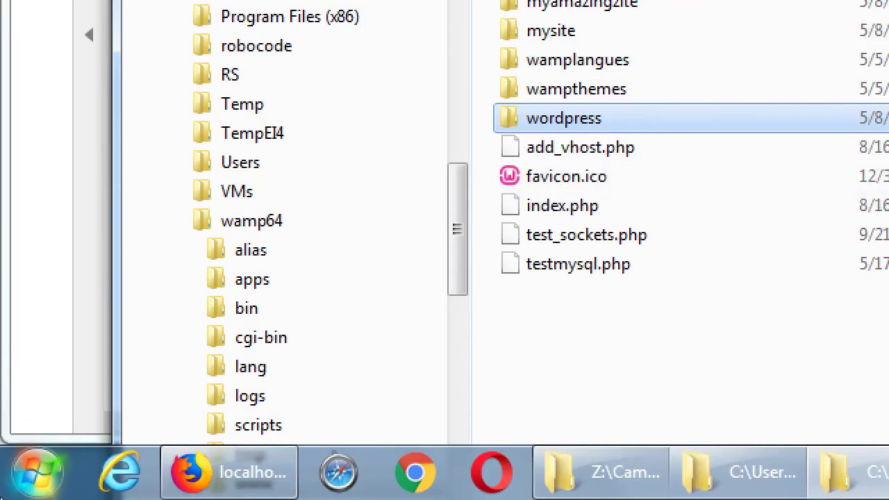
key("alt+Tab")
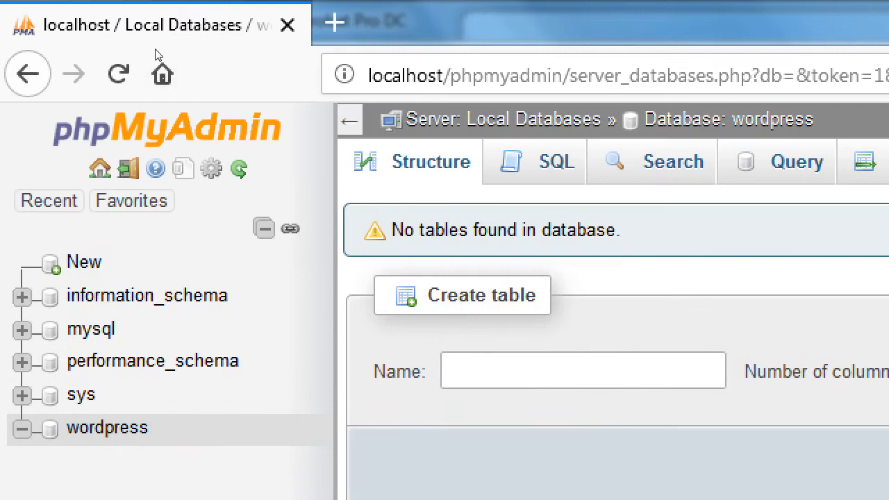
Step: Replace the Firefox address with localhost/wordpress and load it
key("ctrl+l")
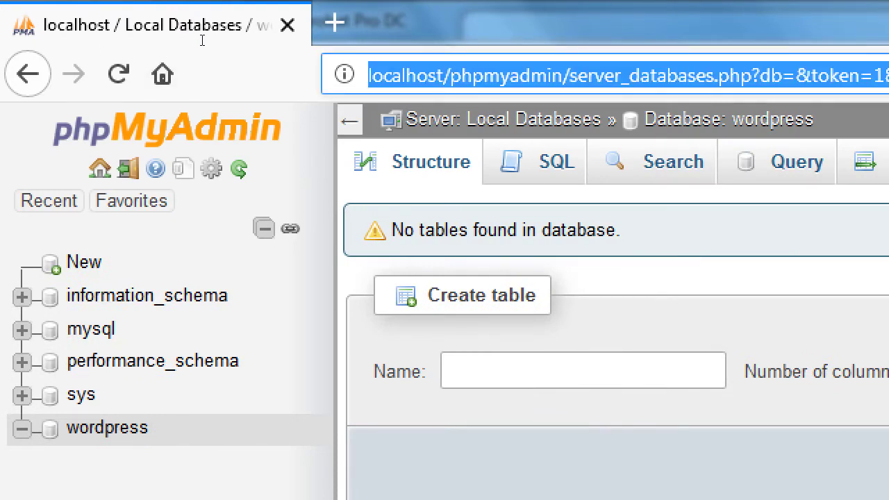
key("BackSpace")
type("localhost/")
key("Right")
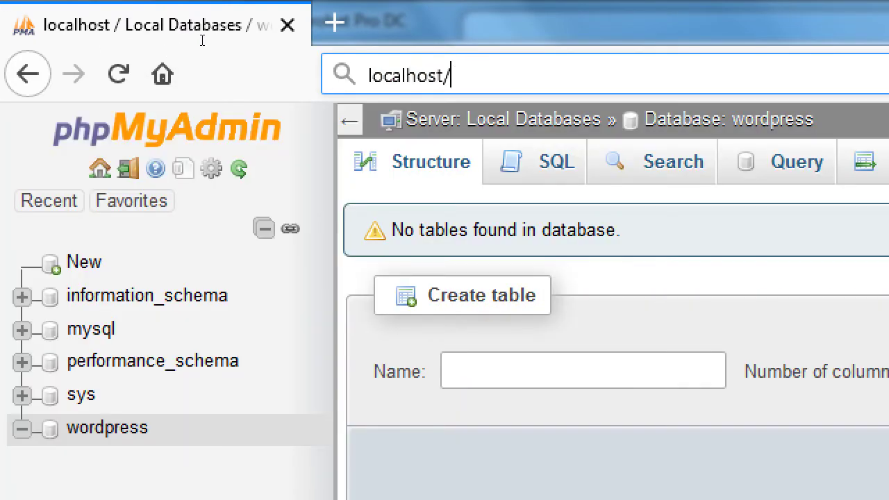
type("wordpre")
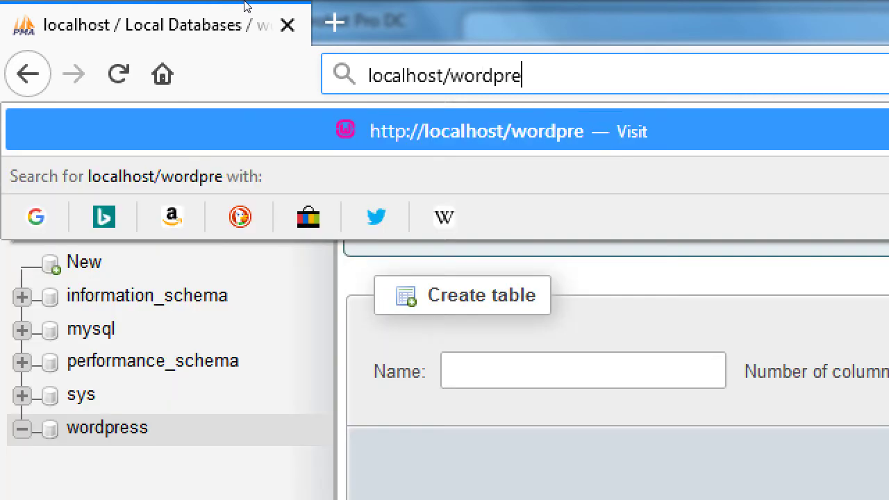
type("ss")
key("Return")
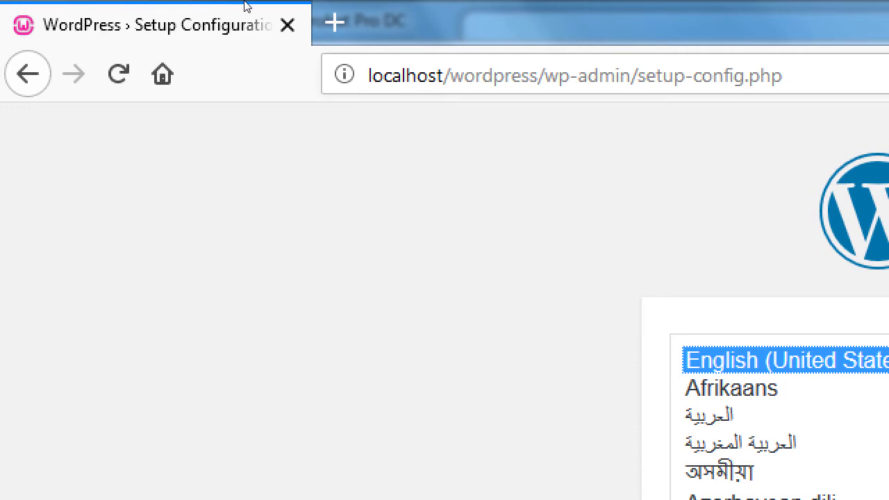
left_click(538, 75)
left_click(538, 75)
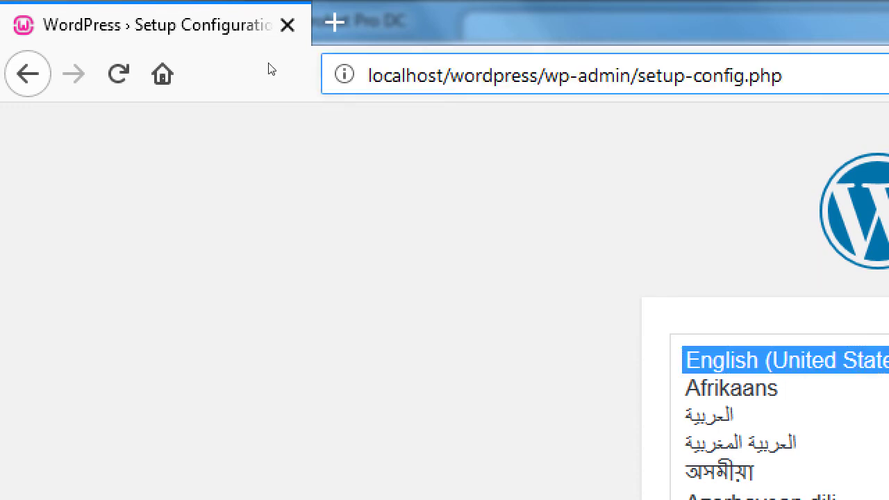
key("shift+End")
key("Delete")
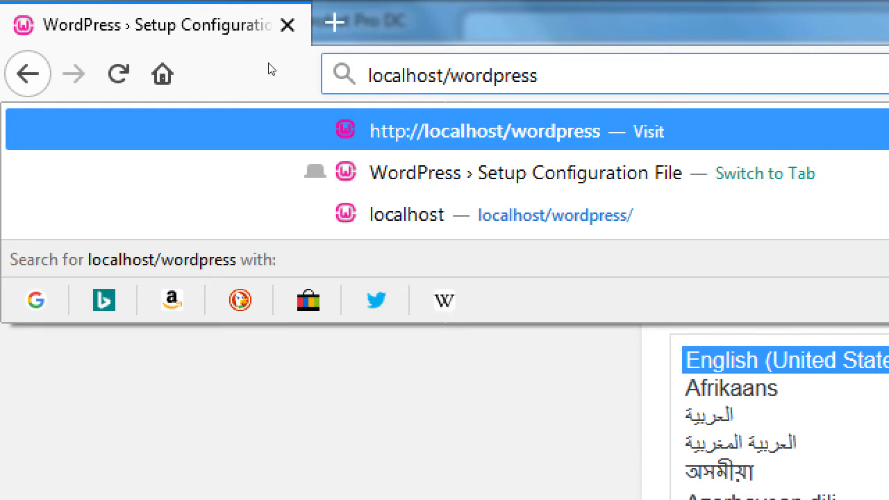
key("Home")
type("http:")
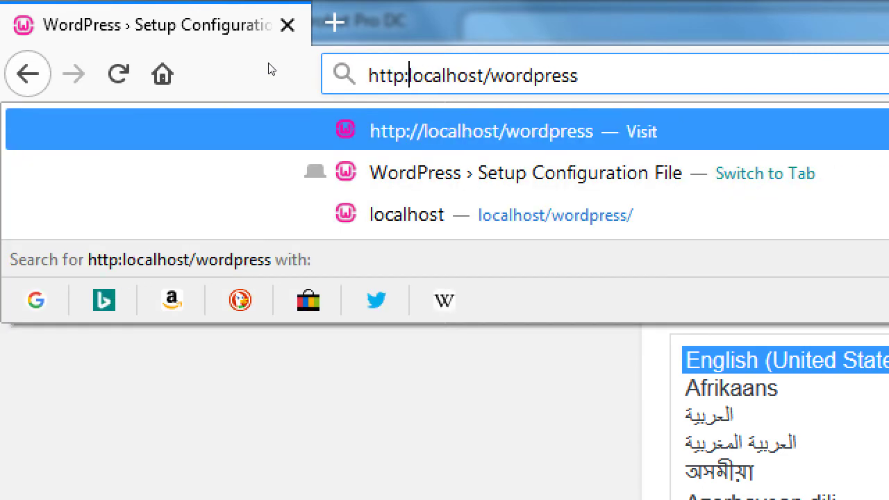
type("//")
key("End")
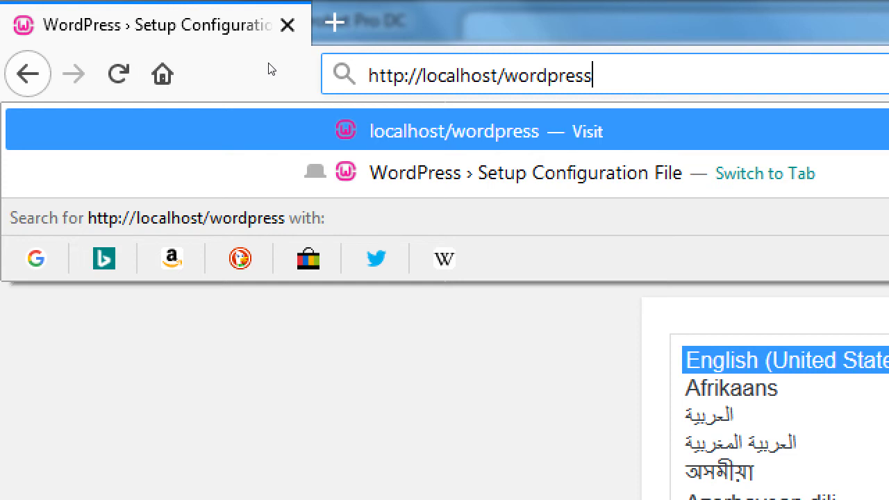
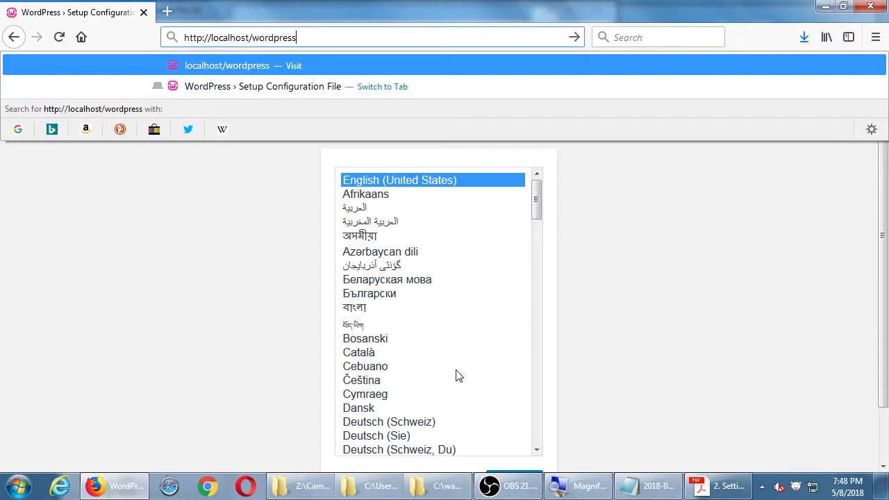
Step: Check the setup PDF, then continue the WordPress setup with English (United States)
left_click(720, 487)
left_click_drag(151, 262, 119, 234)
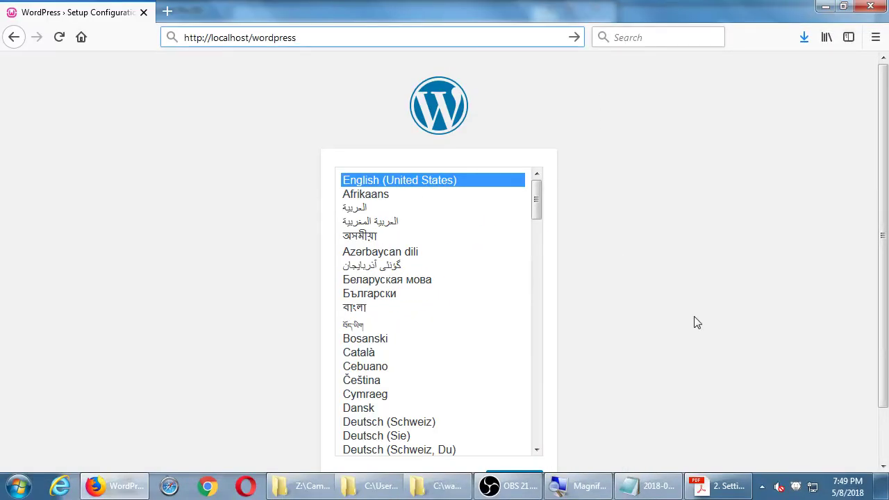
scroll(773, 298, "down", 2)
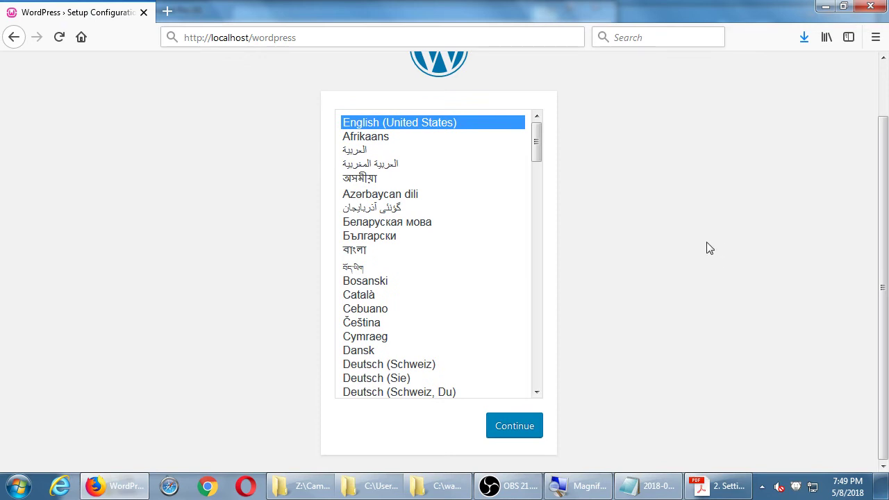
left_click(522, 433)
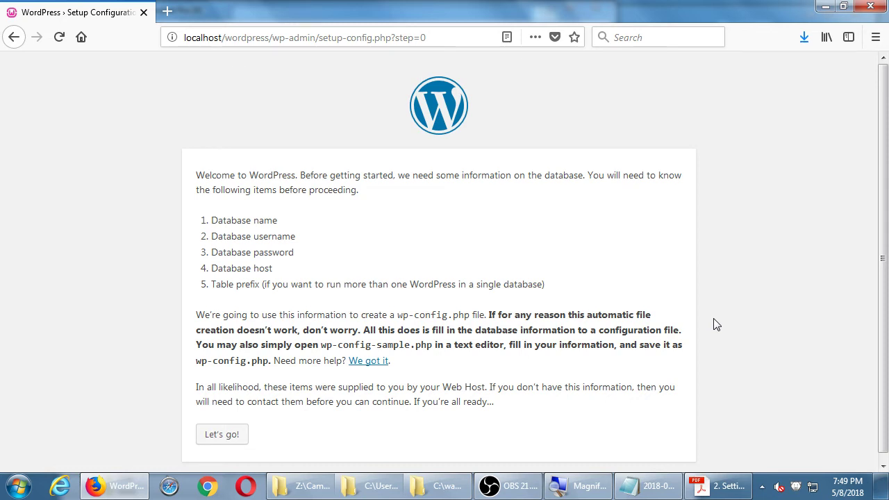
Step: Submit database name 'wordpress', username 'root' and a blank password
left_click(234, 443)
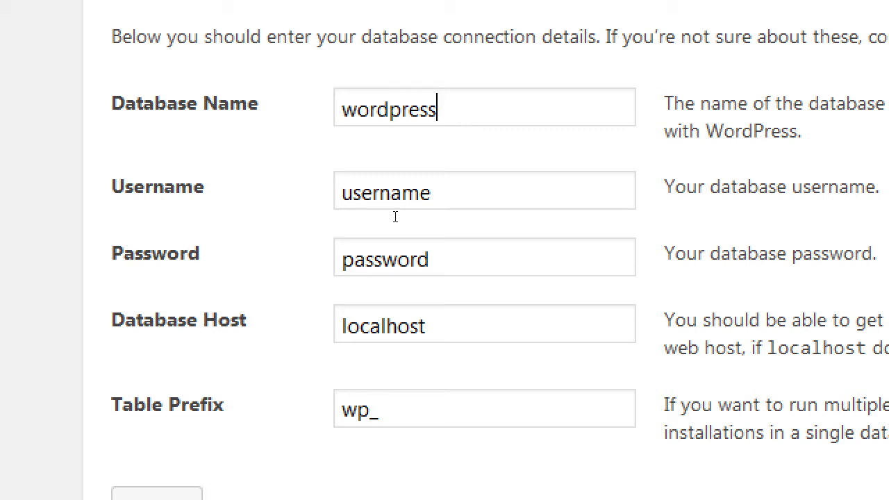
key("ctrl+a")
type("kittycat")
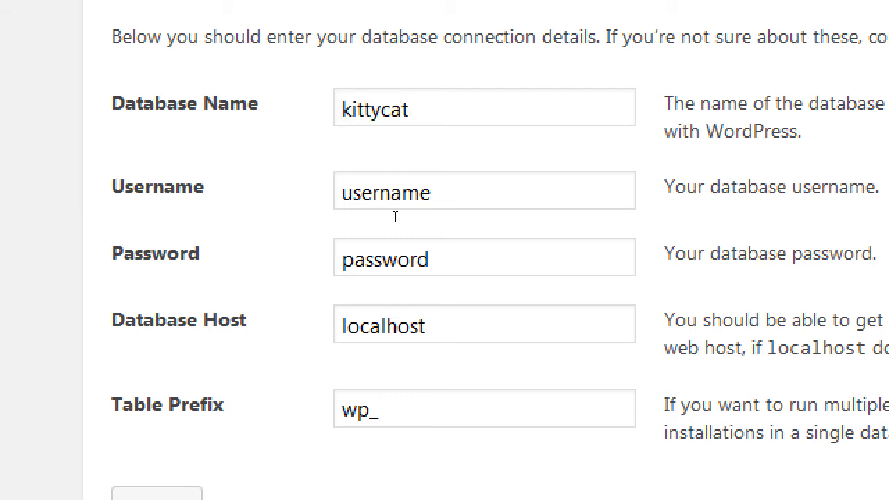
key("ctrl+z")
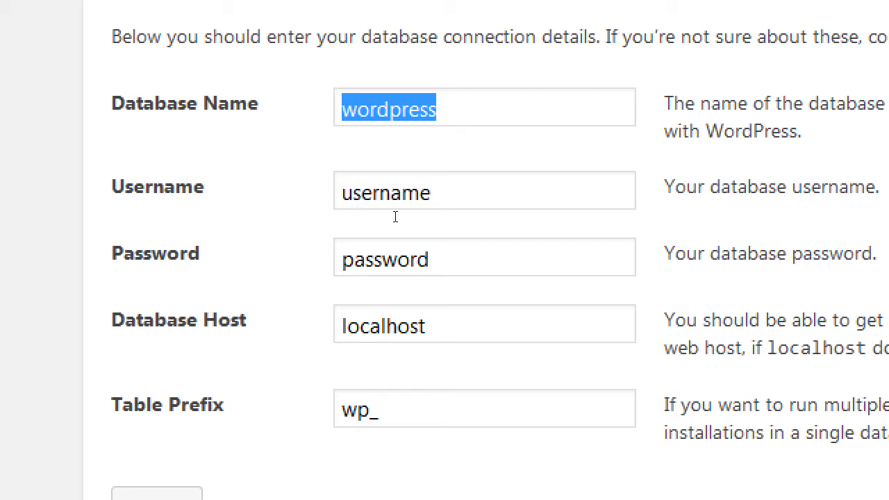
key("Tab")
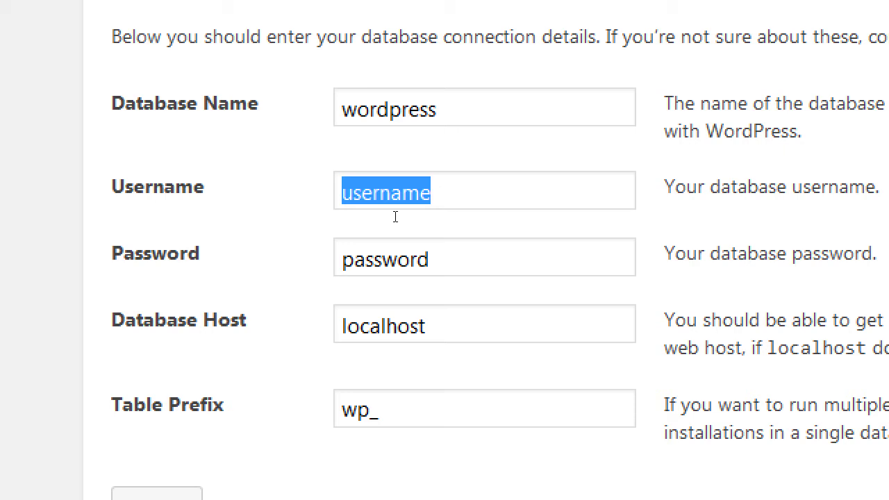
type("root")
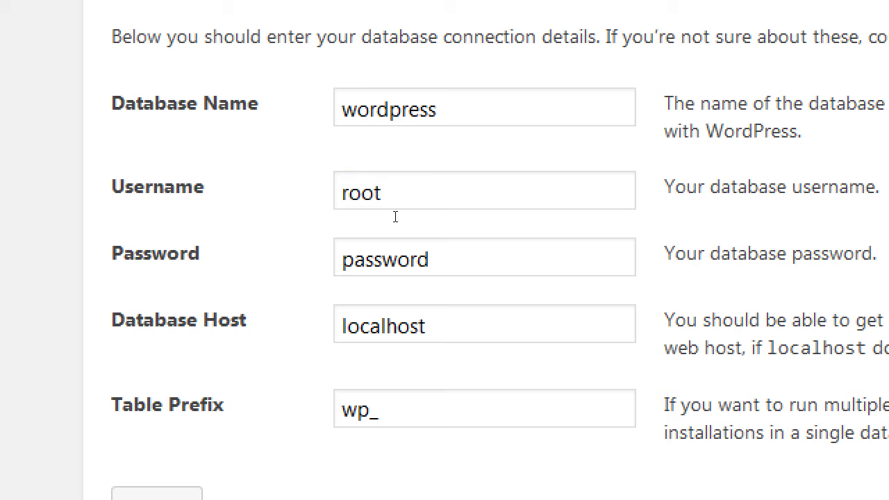
key("Tab")
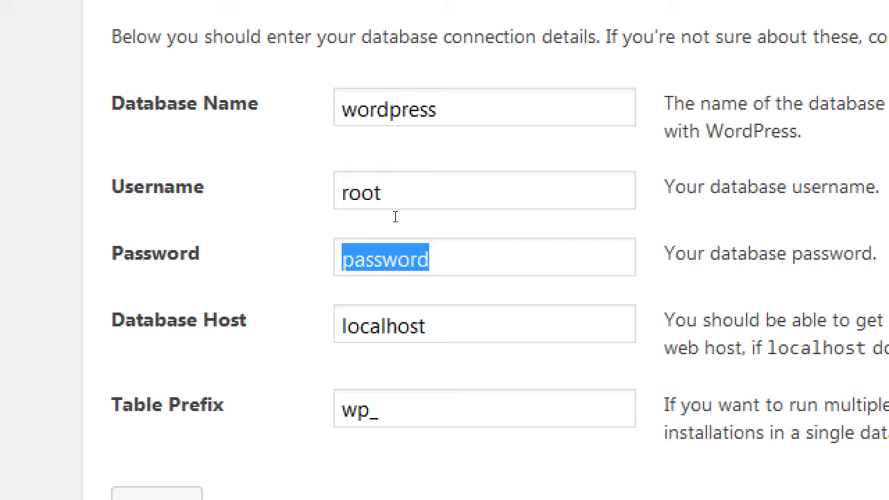
key("BackSpace")
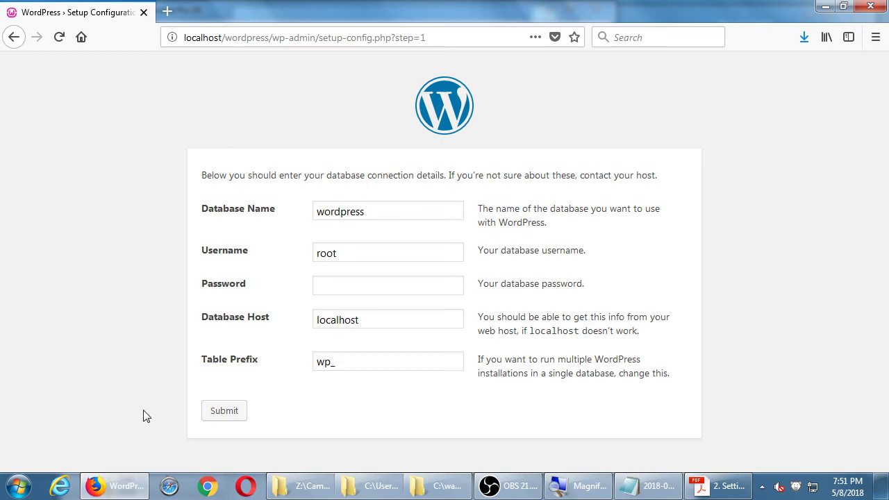
left_click(213, 412)
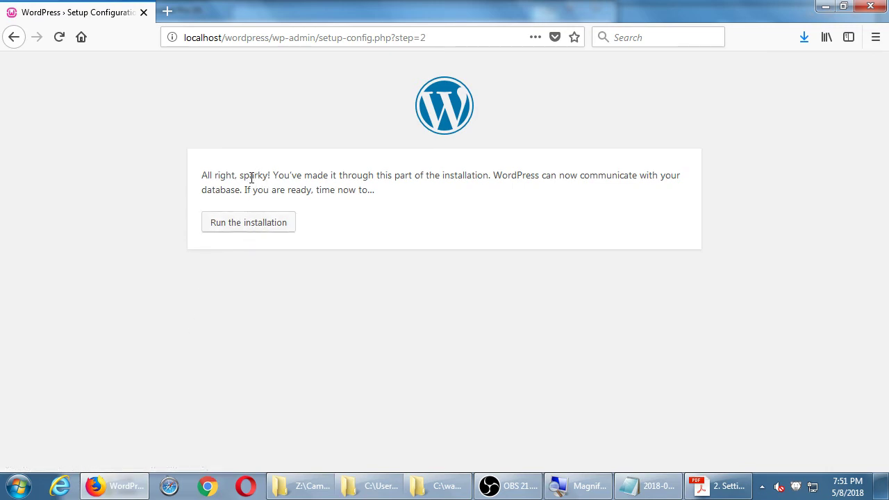
Step: Run the WordPress installation, then bring the setup instructions PDF to the front
left_click_drag(251, 178, 294, 193)
left_click(295, 193)
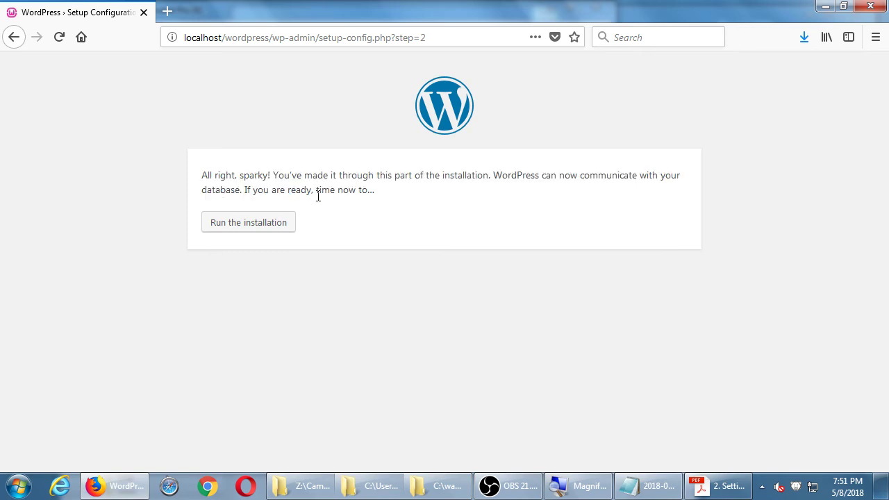
left_click(275, 227)
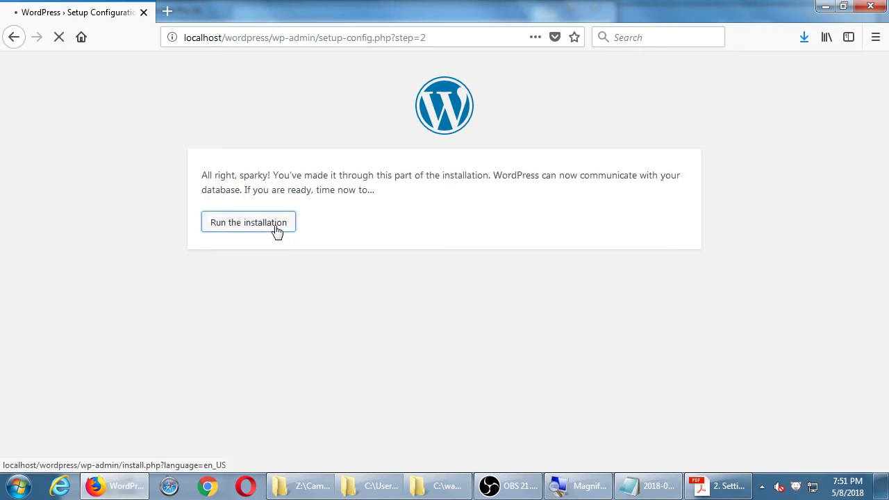
scroll(196, 273, "down", 5)
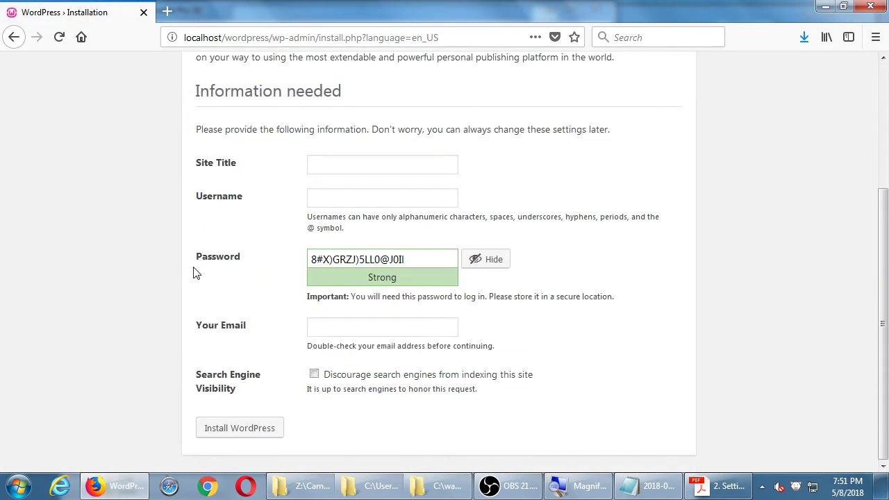
left_click(721, 486)
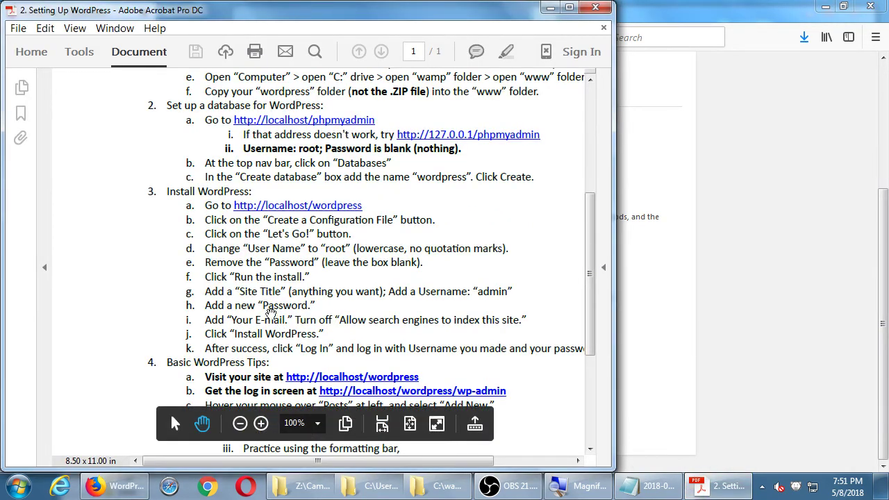
Step: After reading step 3 in the PDF, bring the Firefox installation form back to the front
left_click(731, 293)
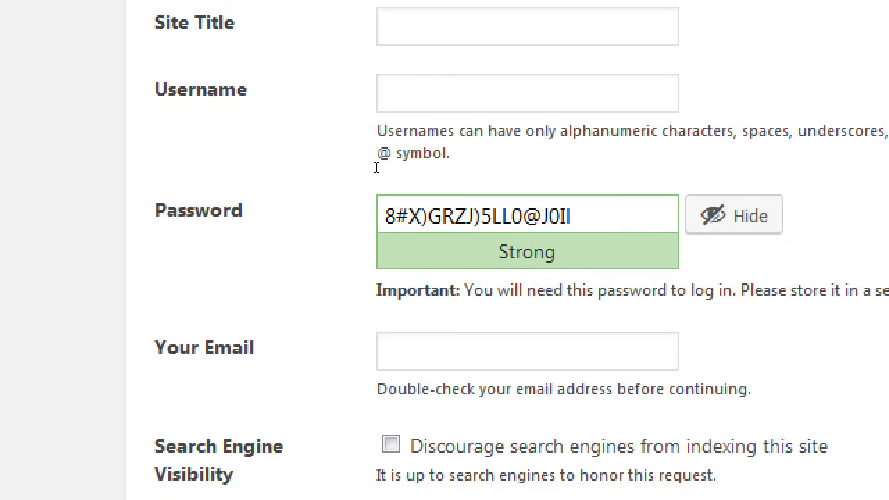
Step: Enter 'Victor's Bakery' as the site title, correcting the mistyped capital A
type("Victor's")
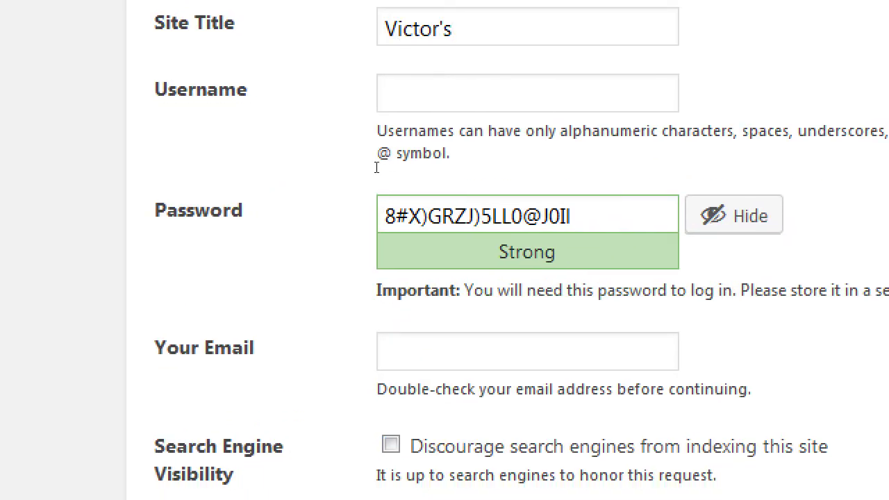
type(" BAkery")
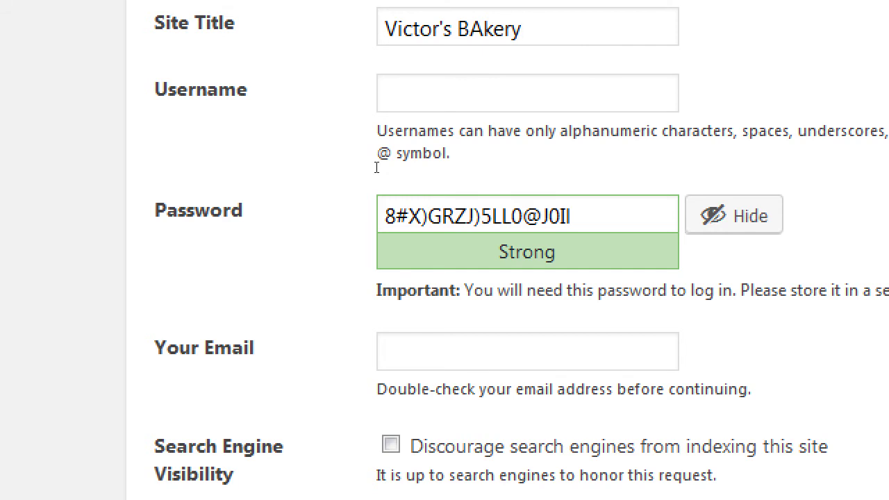
key("Left")
key("Left")
key("Left")
key("Left")
key("shift+Left")
type("a")
key("End")
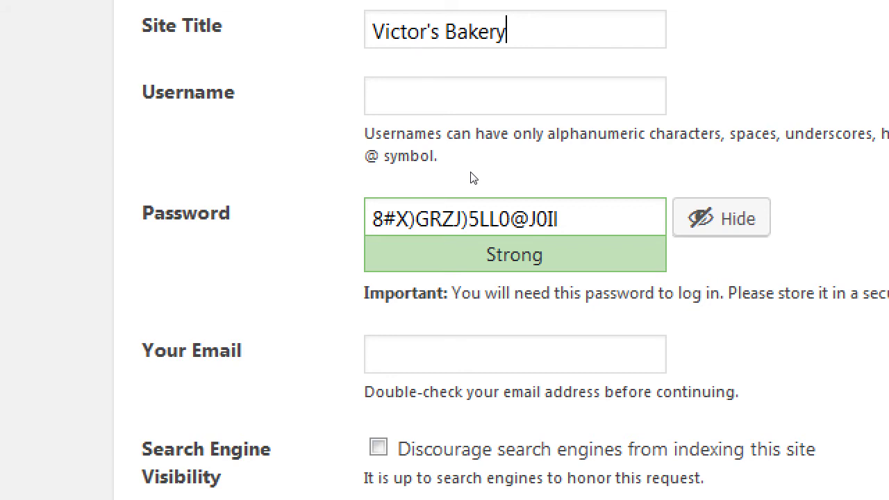
key("Tab")
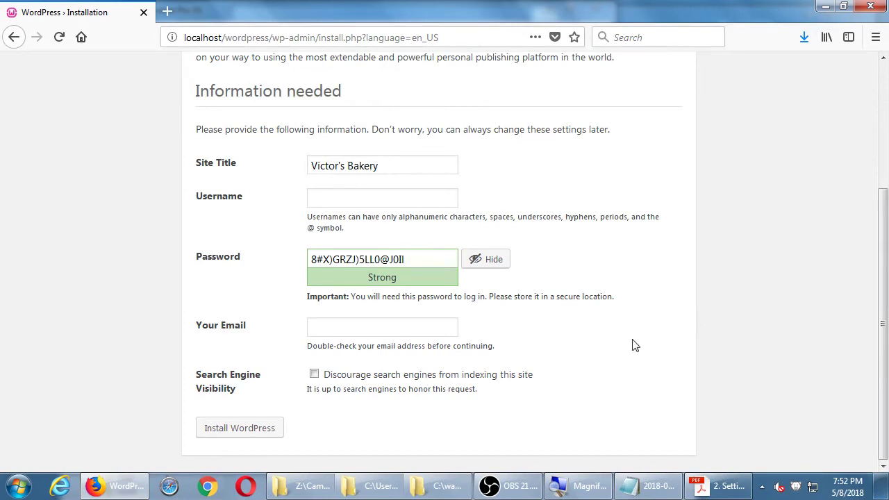
left_click(701, 485)
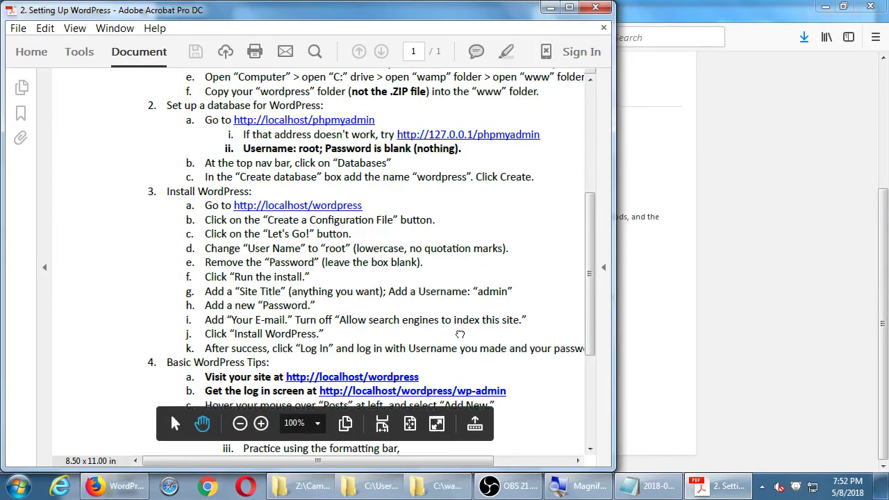
left_click_drag(460, 334, 457, 278)
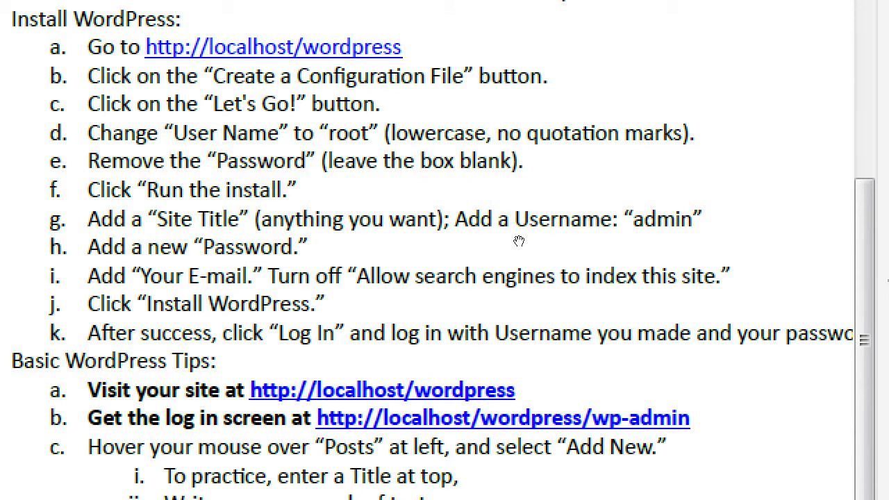
key("alt+Tab")
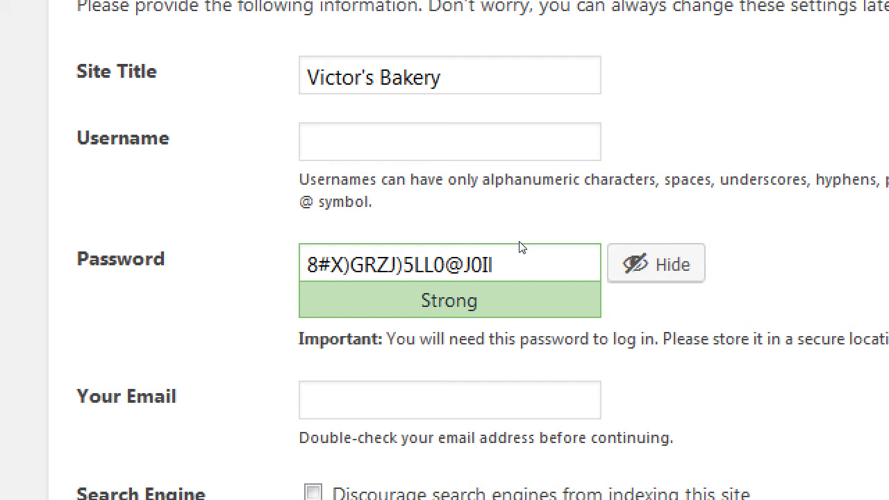
Step: Set the username to admin and enter a weak password, confirming its use
type("admin")
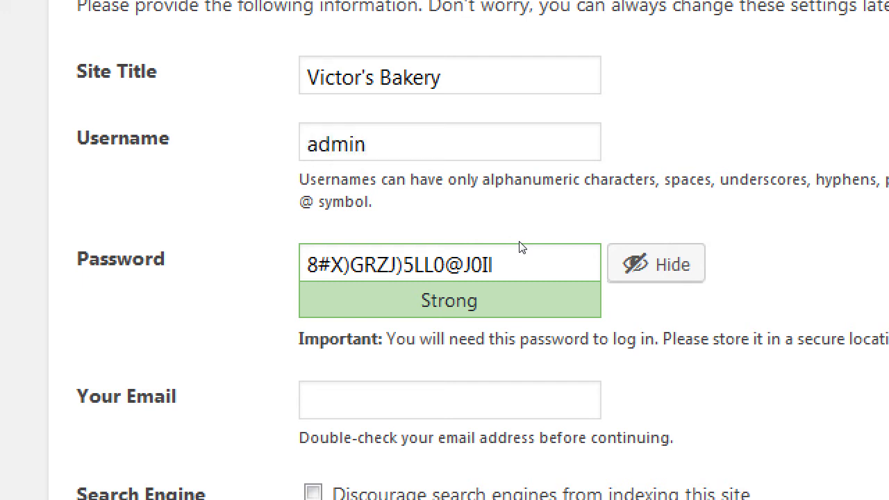
key("Tab")
type("Password")
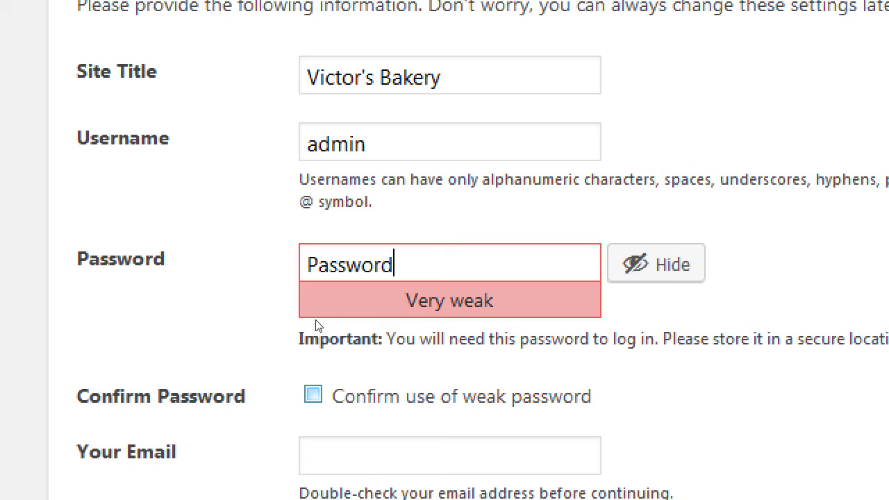
key("space")
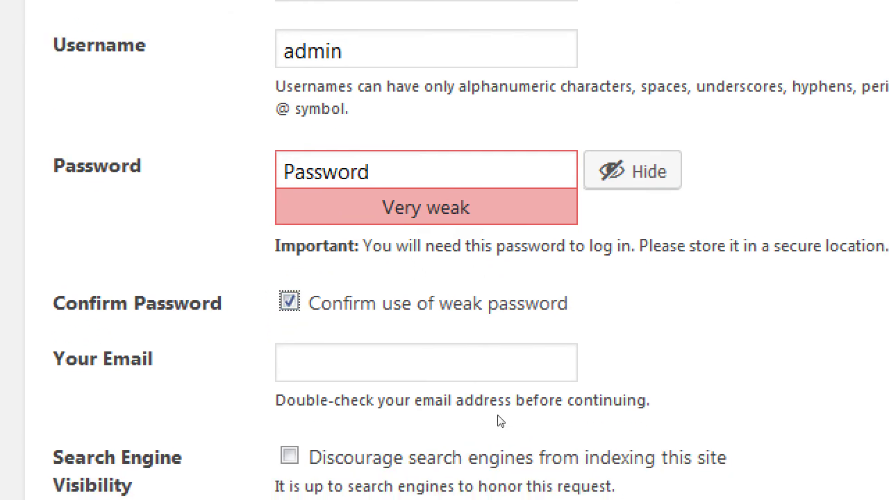
Step: Fill in the admin e-mail, tick Discourage search engines, and install WordPress
left_click(395, 350)
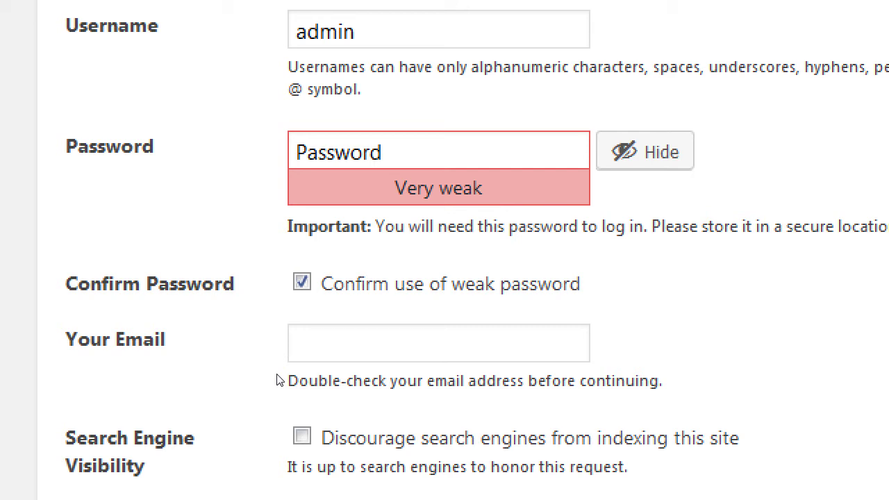
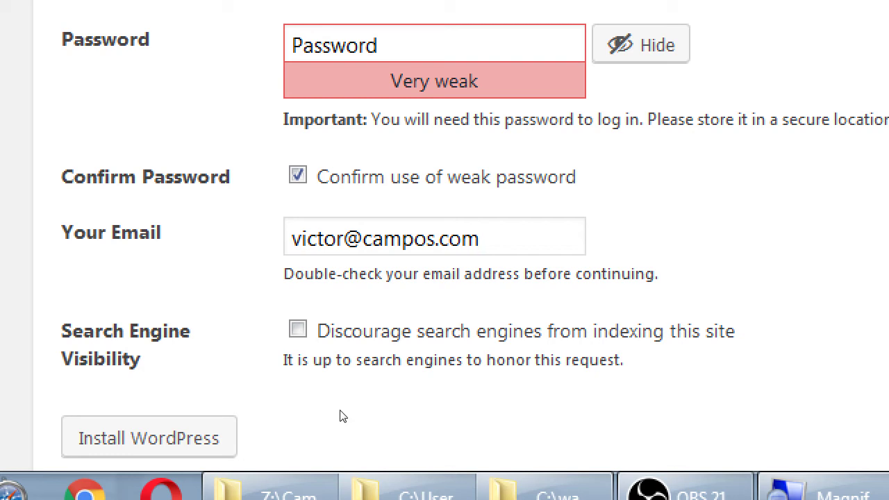
key("Tab")
key("space")
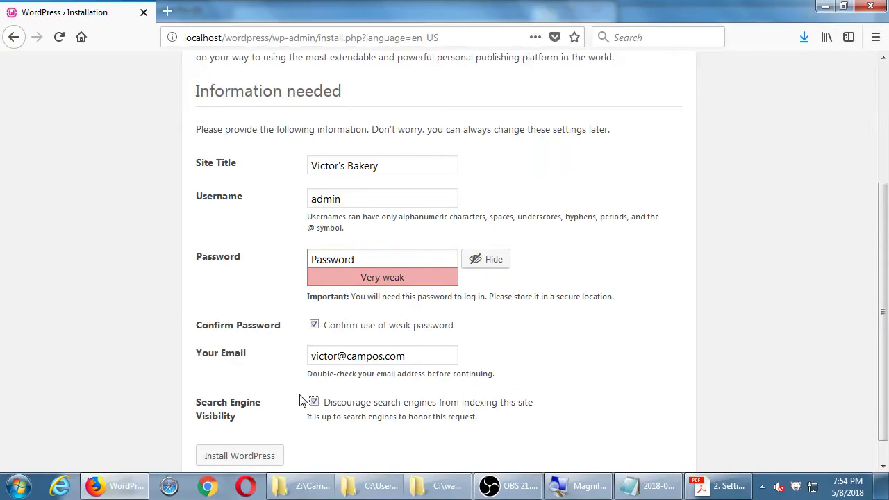
scroll(273, 329, "down", 1)
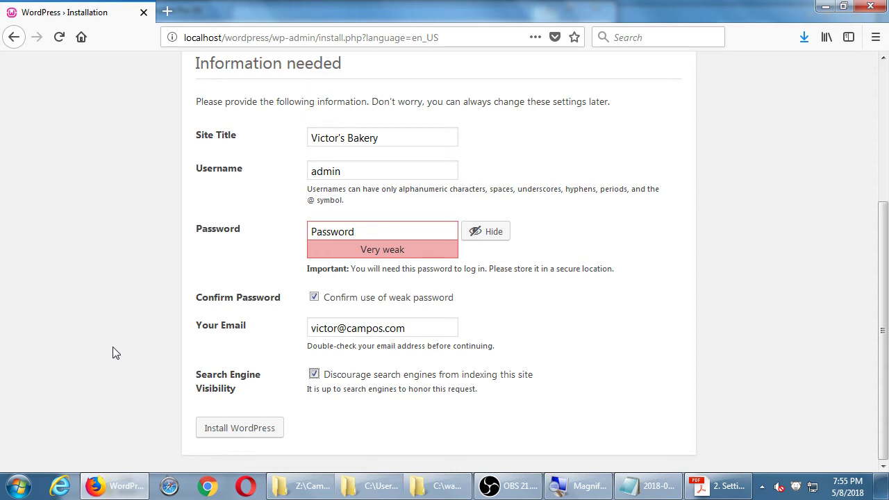
left_click(224, 430)
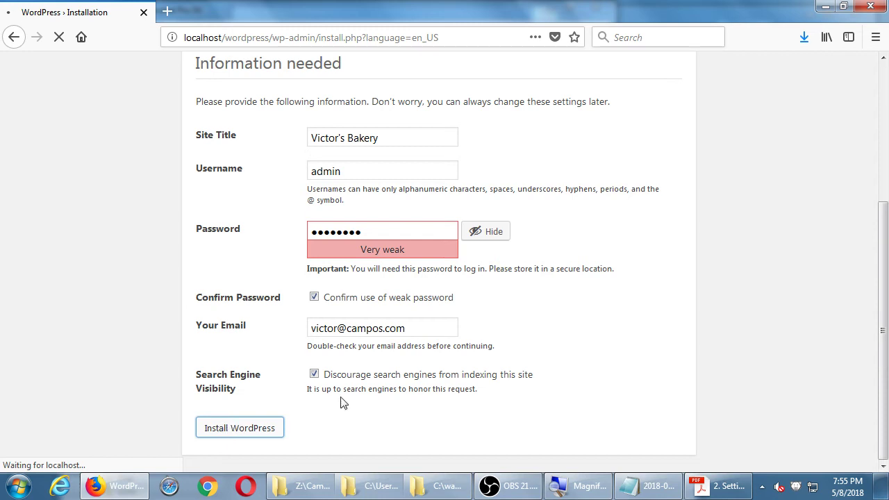
left_click(715, 488)
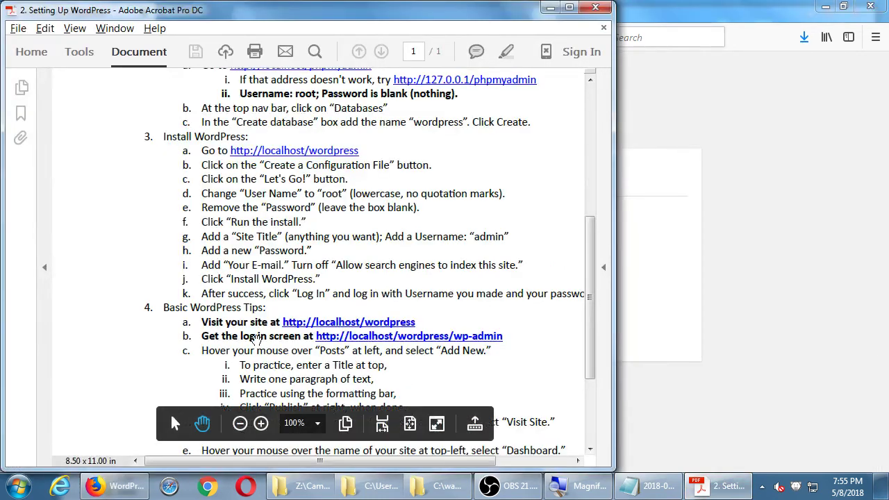
Step: Pan and zoom the notes to read the Basic WordPress Tips, then return to Firefox
left_click_drag(201, 323, 130, 236)
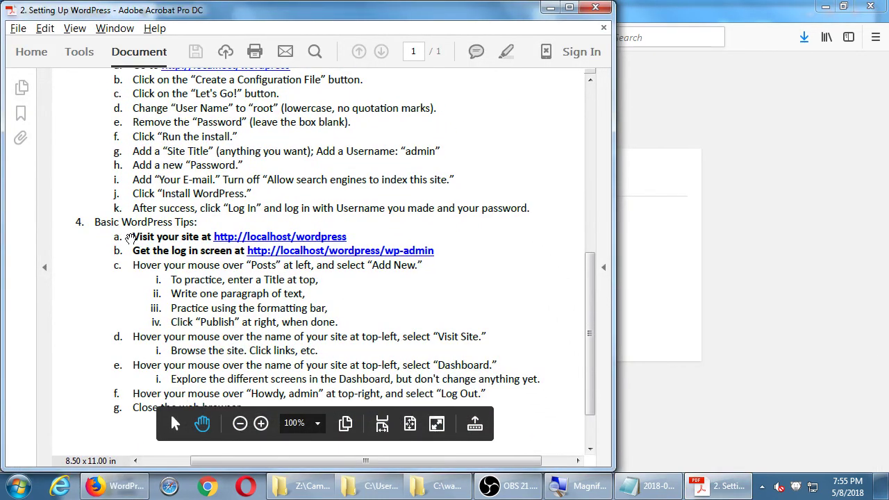
key("super+plus")
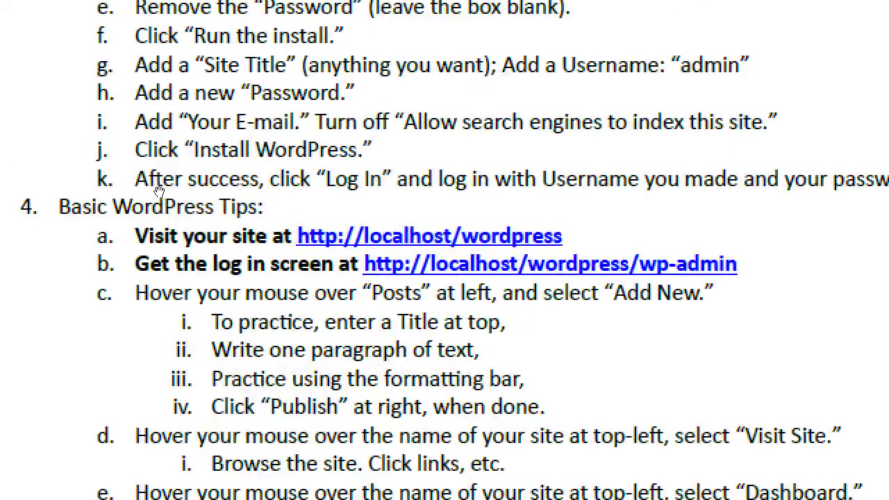
left_click_drag(166, 217, 108, 221)
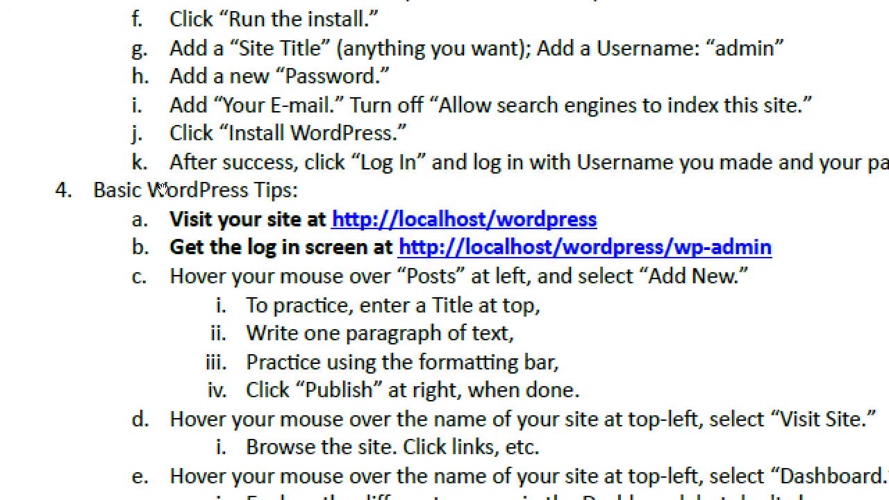
key("alt+Tab")
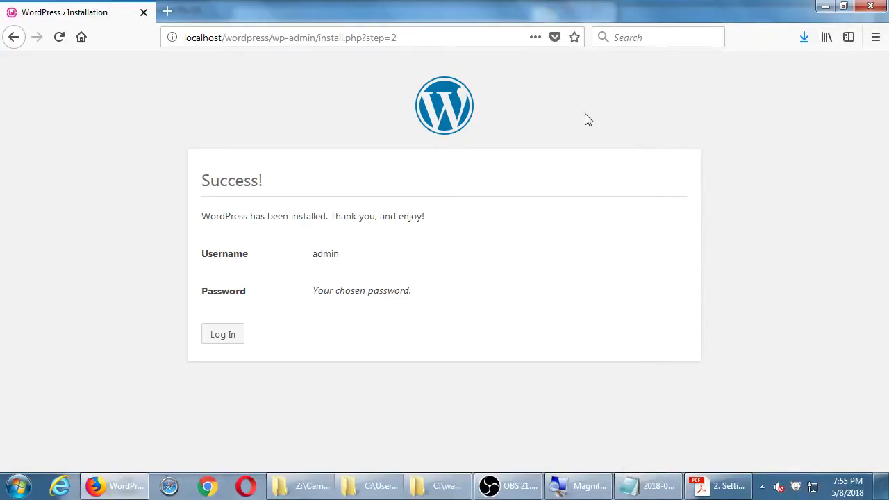
Step: Go to the login page and enter username admin with the account password
left_click(223, 339)
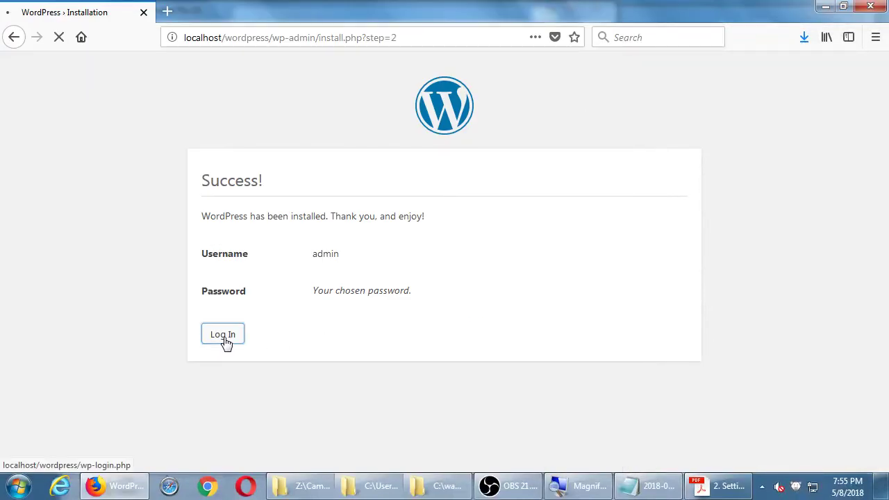
type("ad")
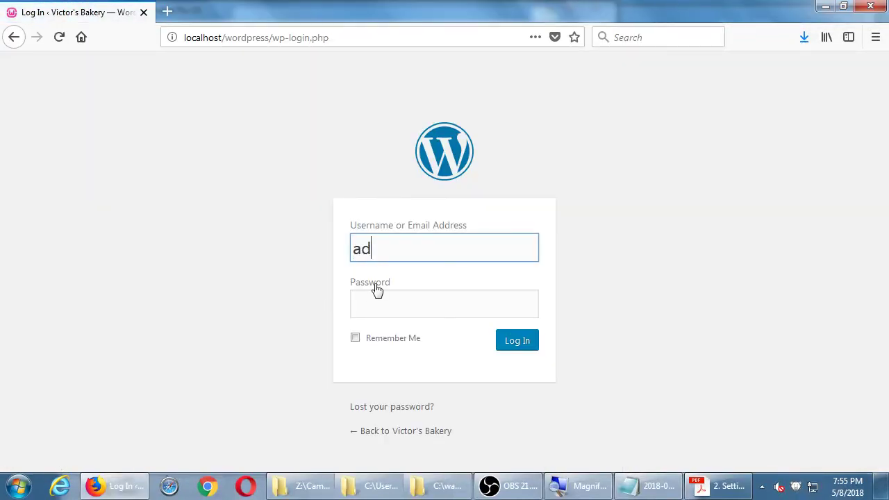
type("min")
key("Tab")
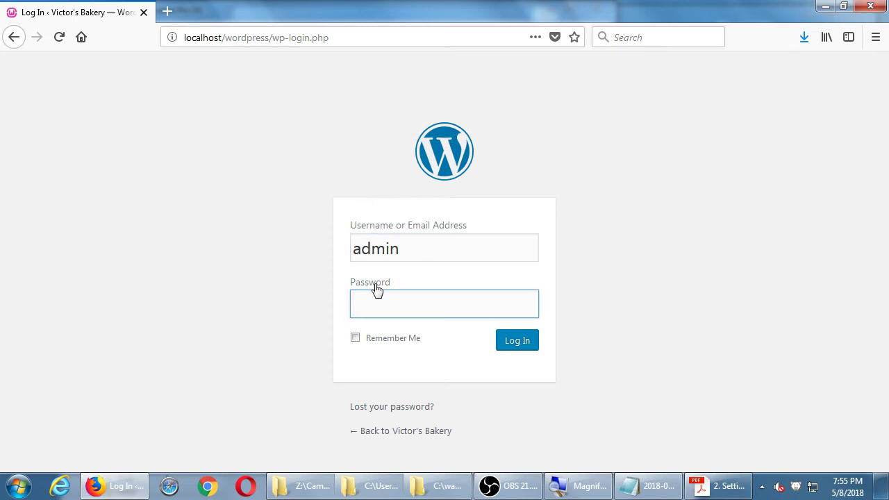
type("********")
Step: Log in as admin, glance at the setup notes, then minimize Acrobat to view the dashboard
left_click(528, 343)
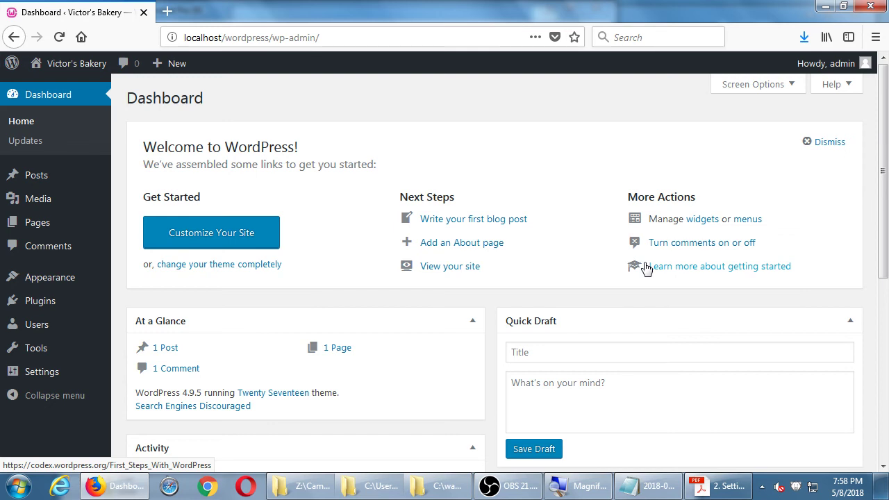
left_click(740, 488)
scroll(509, 267, "up", 5)
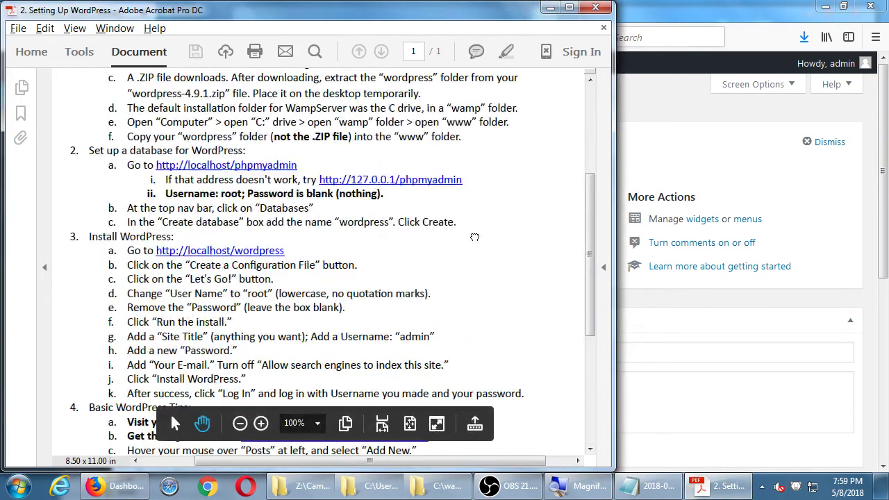
scroll(509, 268, "down", 2)
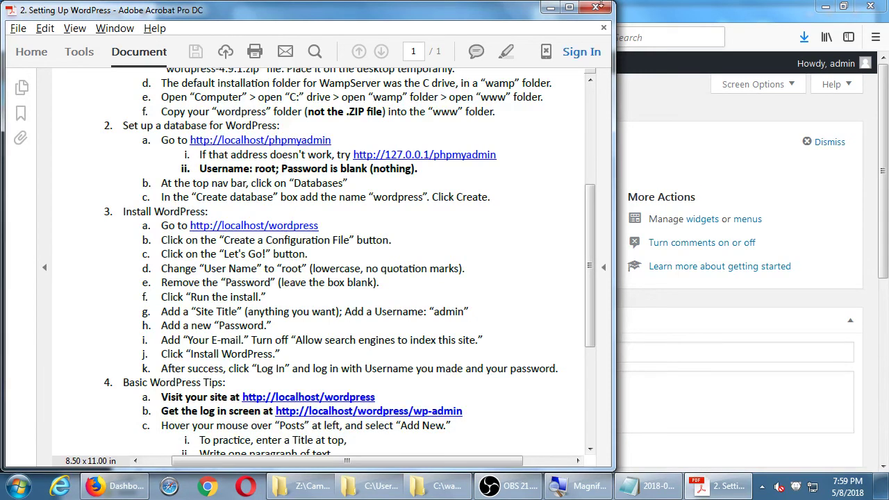
left_click(550, 9)
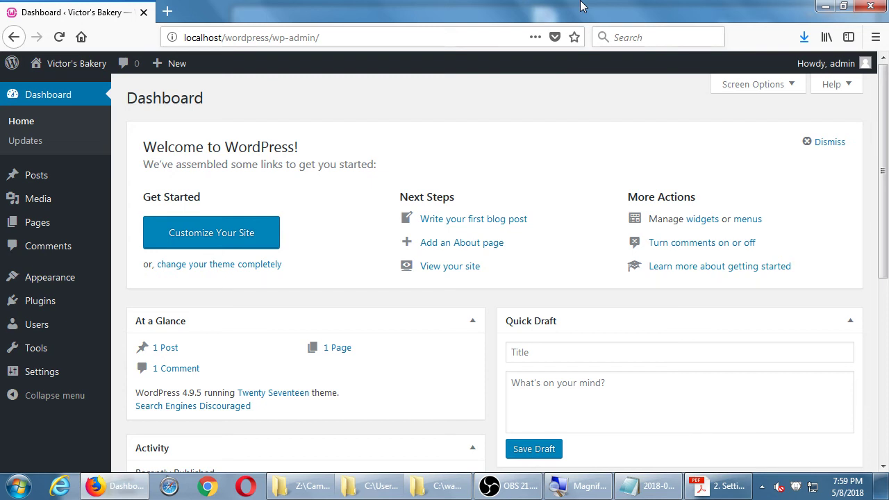
Step: Close Firefox and minimize all windows with Win+D to show the desktop
left_click(884, 6)
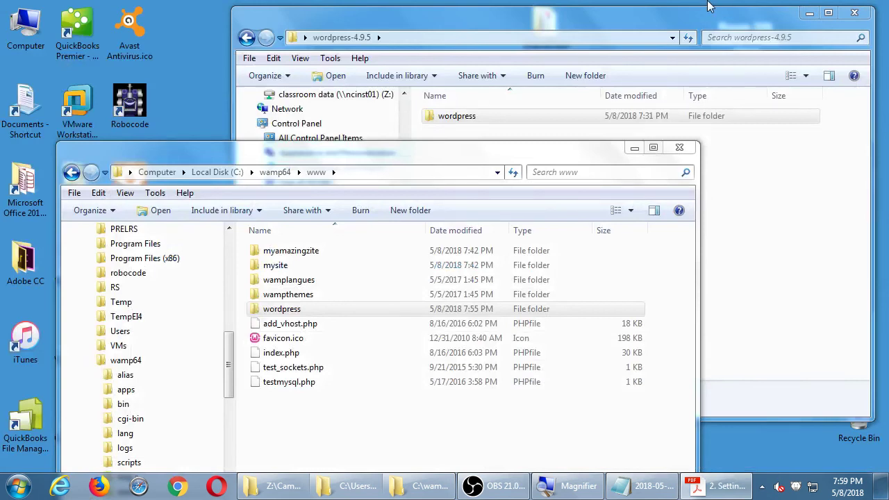
key("super+d")
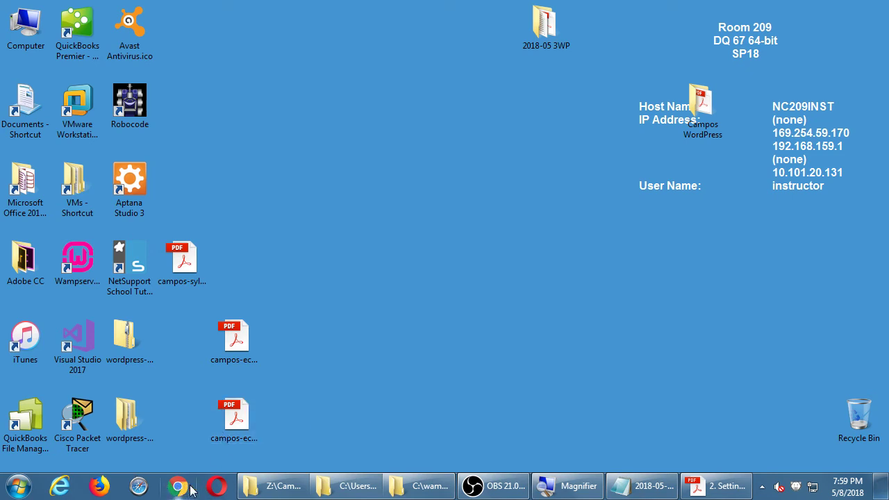
left_click(220, 490)
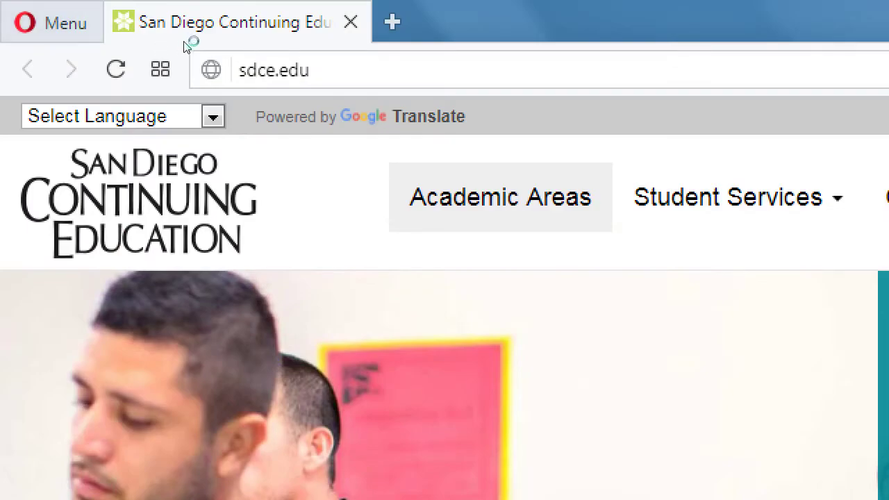
key("ctrl+l")
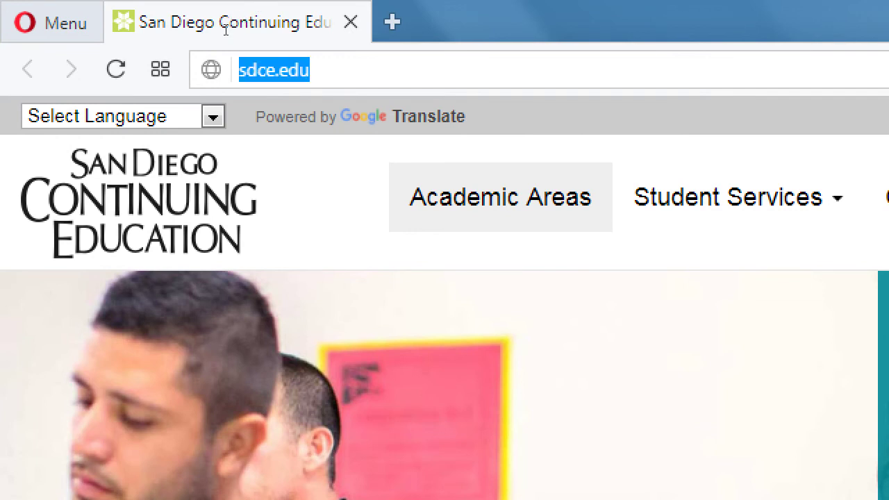
type("http://")
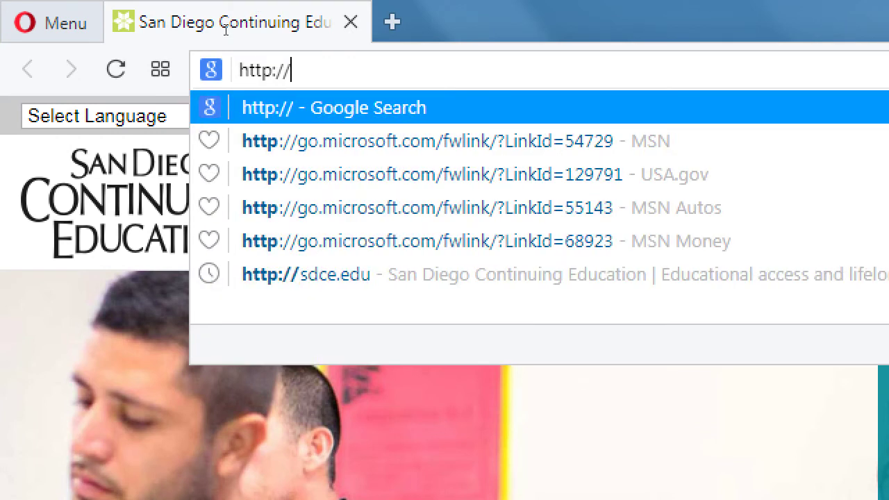
type("localhost/wor")
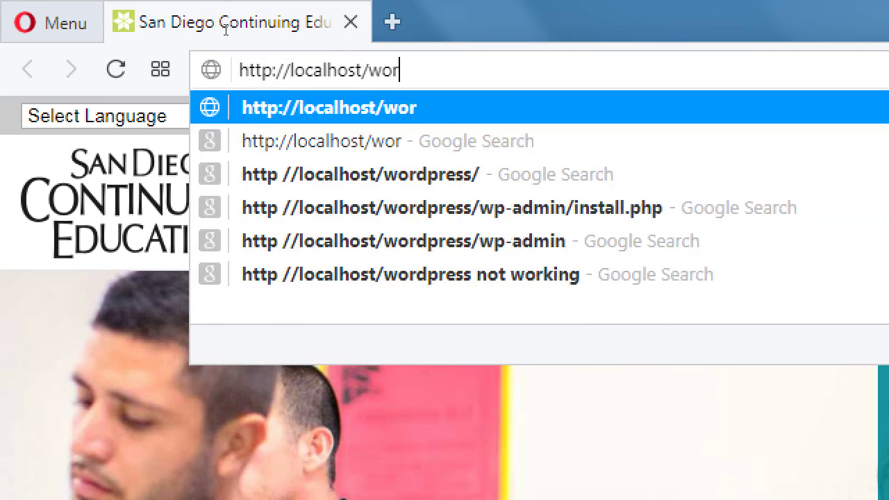
type("dpress")
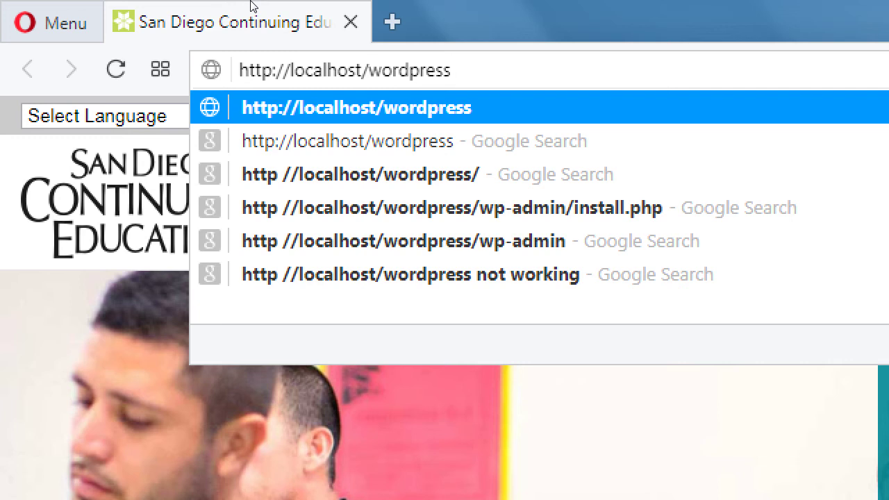
key("Return")
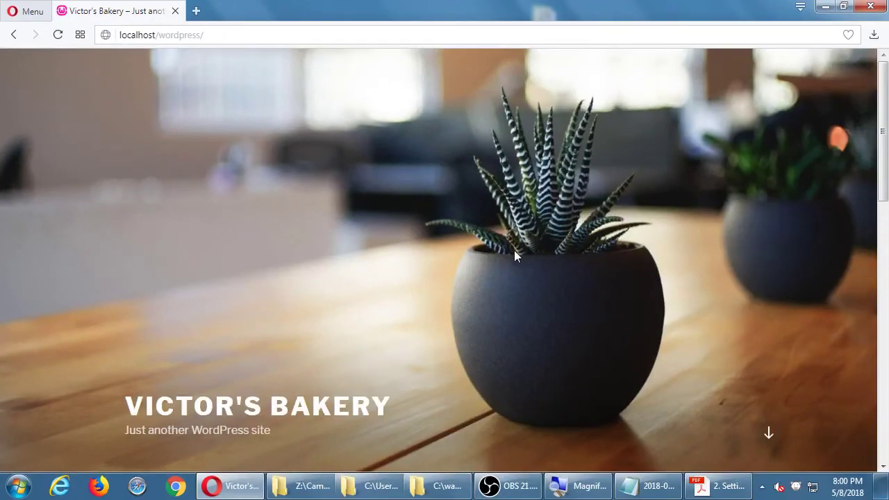
scroll(514, 252, "down", 5)
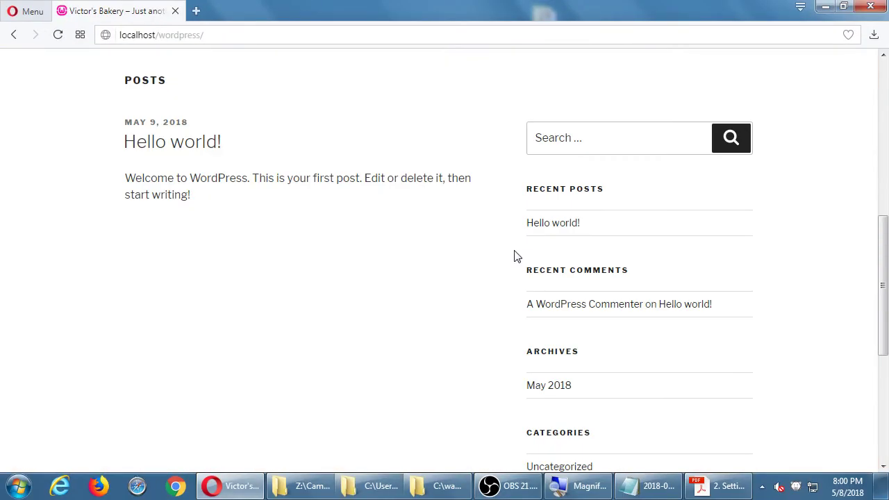
scroll(436, 246, "down", 4)
scroll(437, 246, "up", 10)
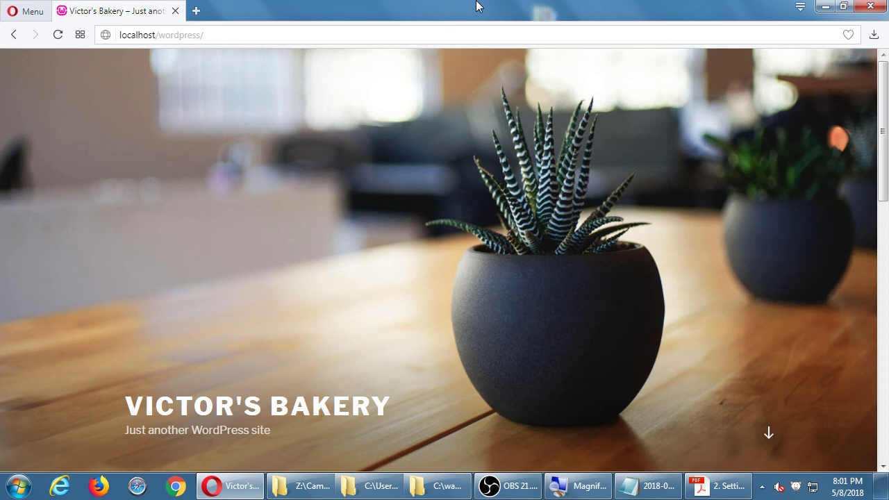
scroll(553, 288, "down", 10)
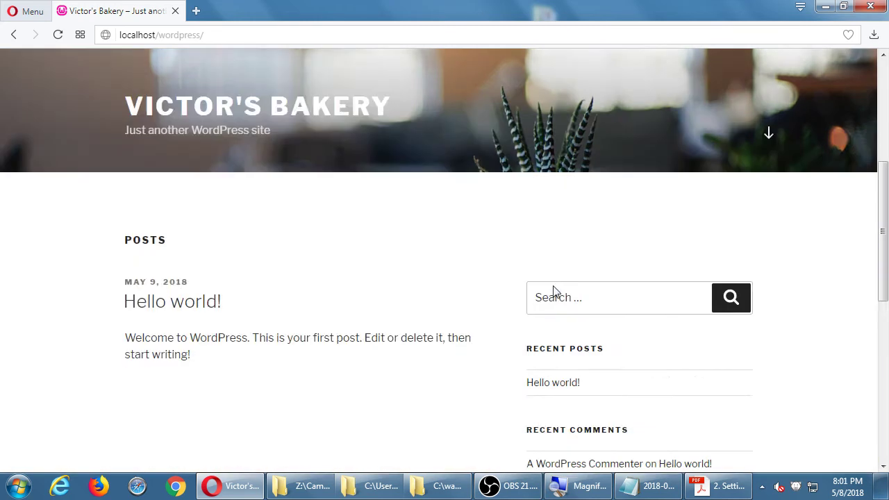
scroll(472, 306, "up", 5)
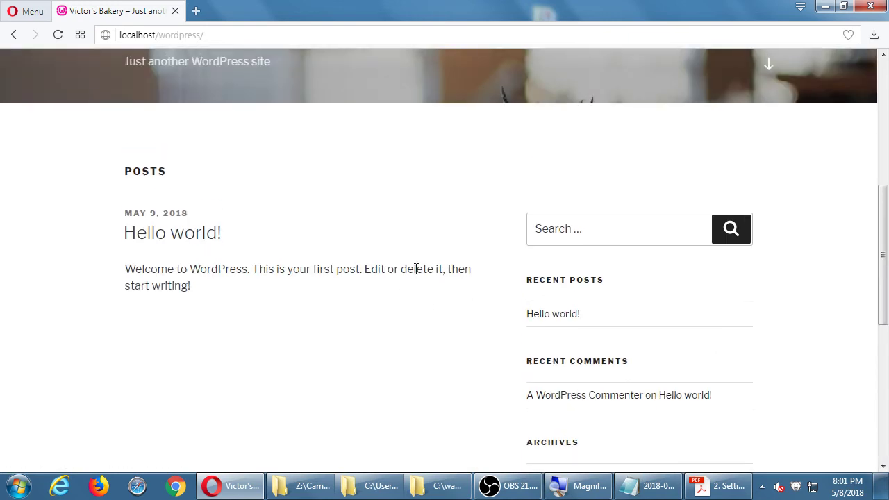
scroll(417, 266, "up", 3)
scroll(423, 253, "up", 3)
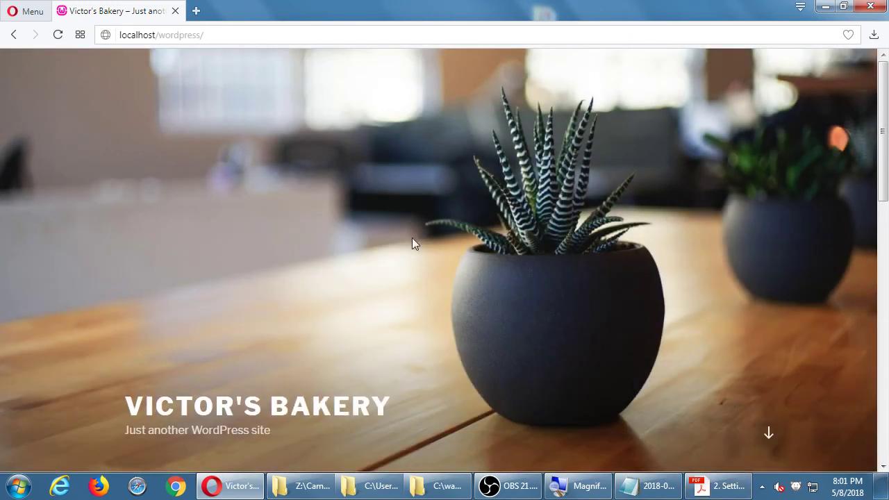
Step: Restore the Setting Up WordPress PDF and scroll down to section 4, Basic WordPress Tips
left_click(715, 489)
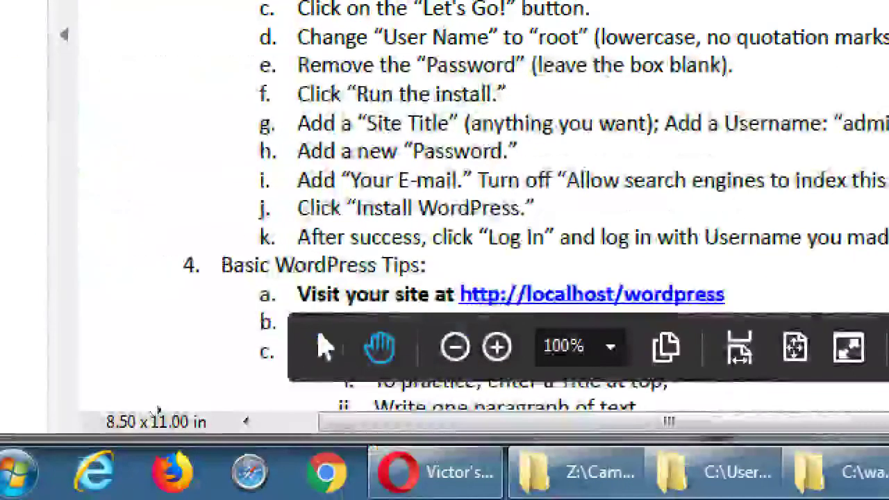
scroll(93, 448, "down", 2)
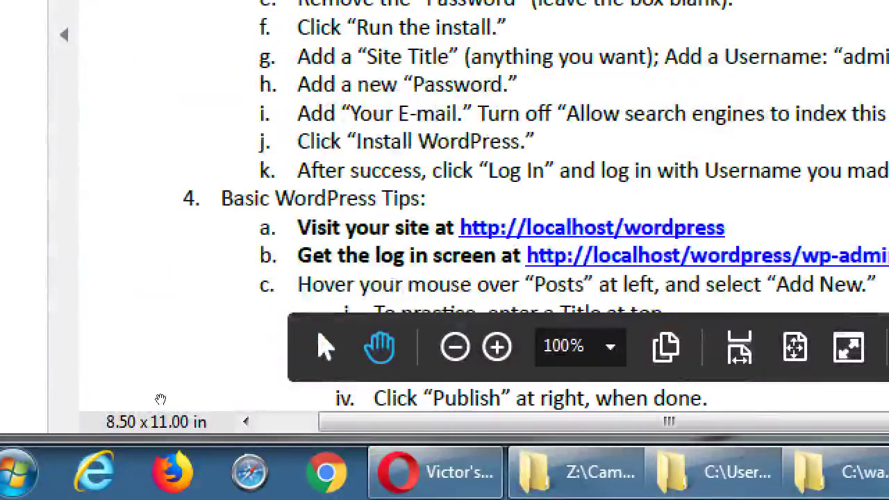
scroll(144, 351, "down", 2)
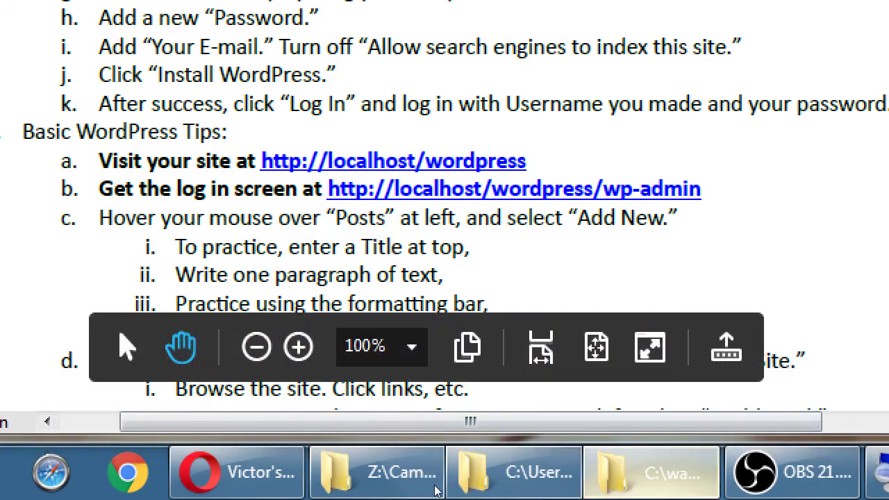
left_click(653, 472)
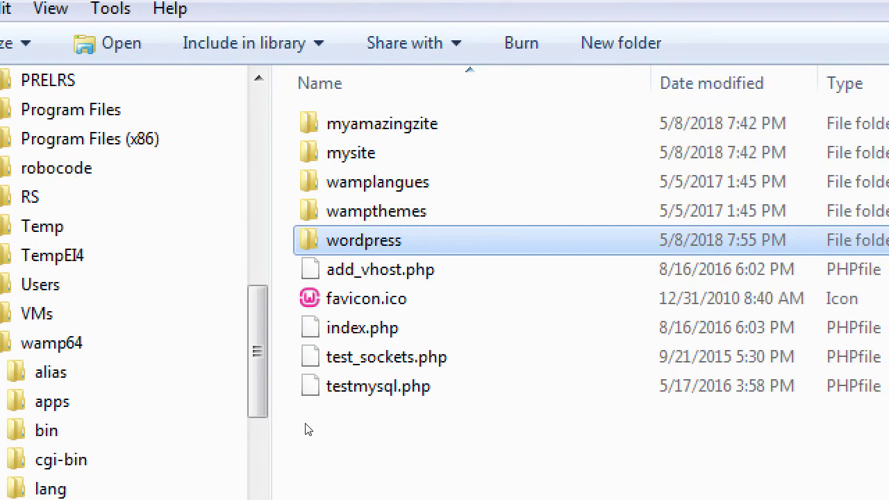
left_click(307, 432)
key("ctrl+shift+n")
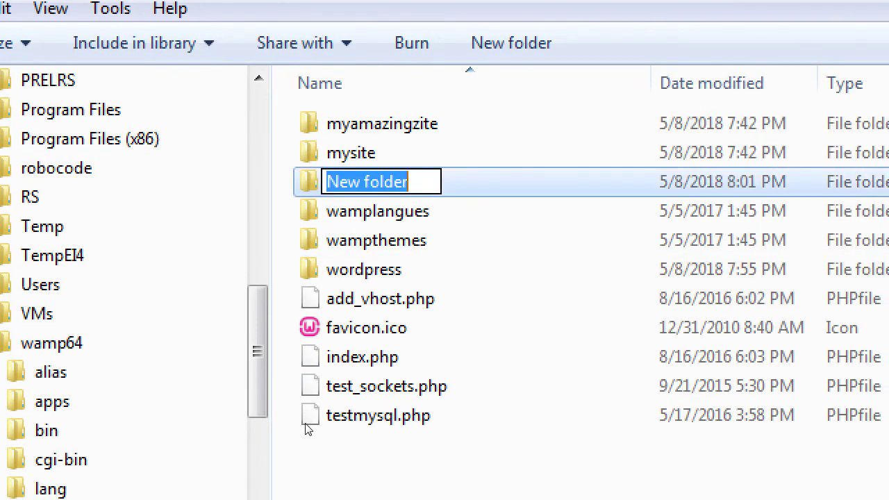
type("victorsbakery")
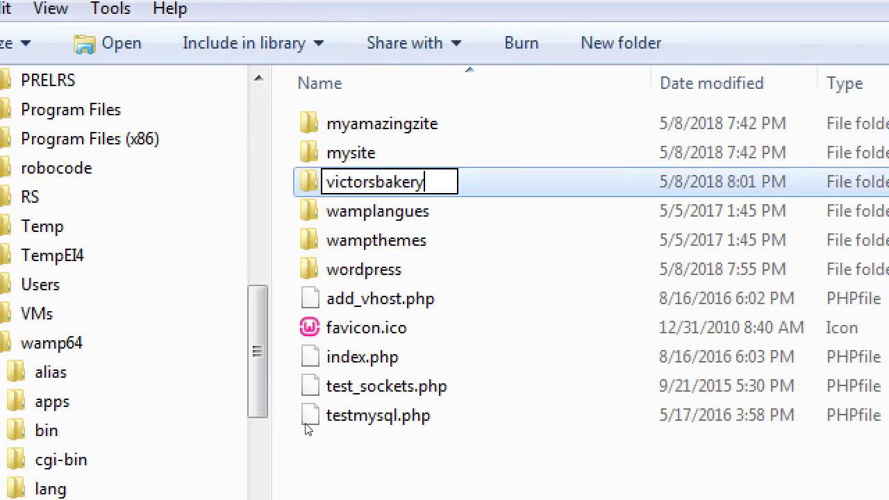
key("Return")
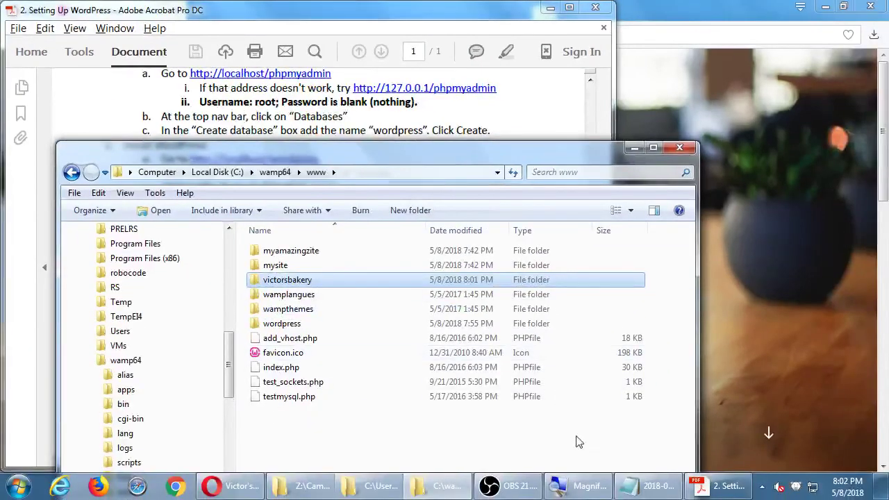
Step: Add notes that WAMP's www folder can hold many WordPress folders, each with a different URL
left_click(643, 492)
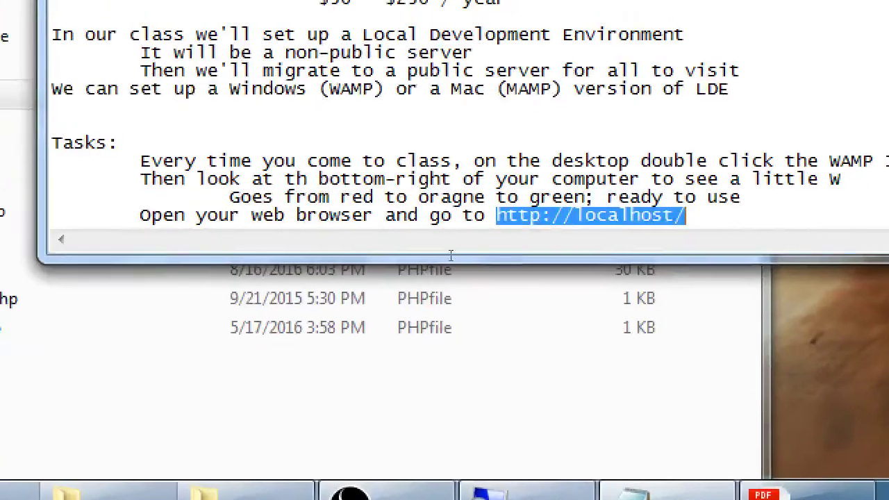
key("End")
key("Return")
key("Return")
key("Return")
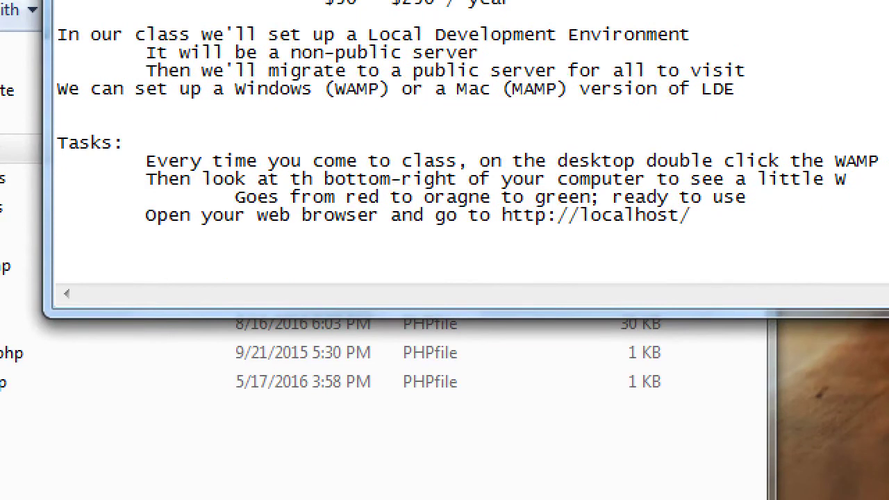
type("You can have")
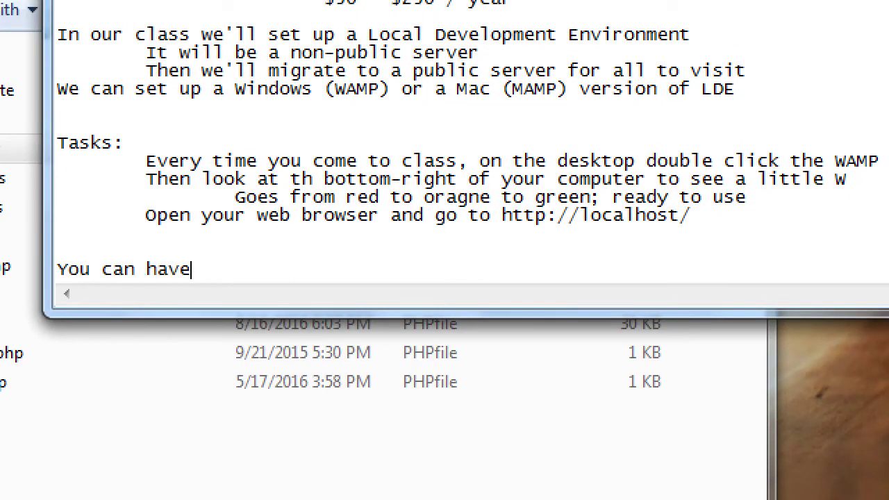
type(" as many Word")
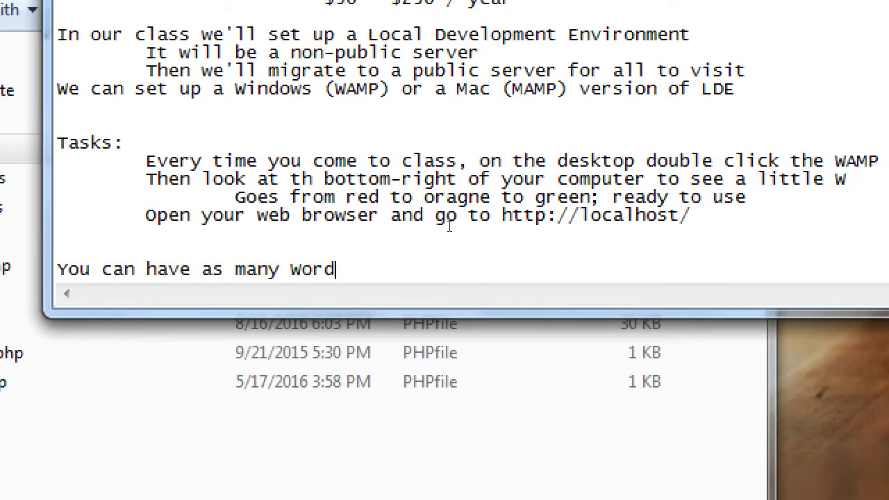
type("Press folder sin the")
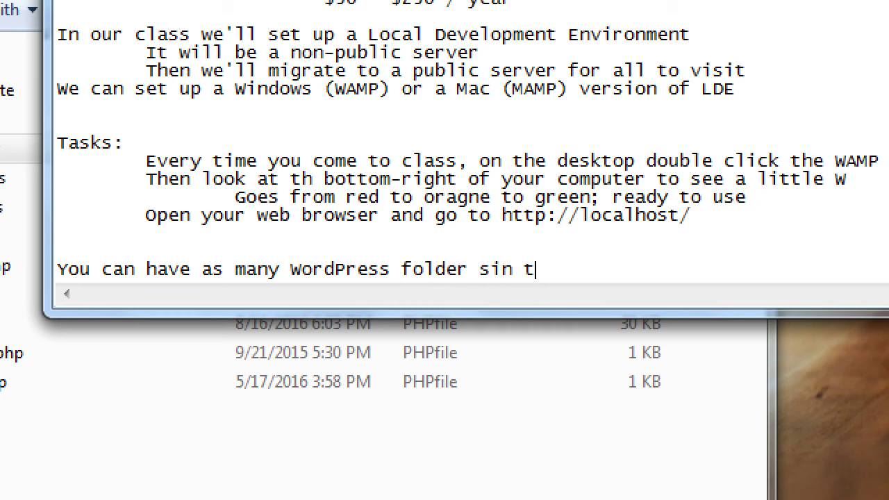
key("BackSpace")
key("BackSpace")
key("BackSpace")
key("BackSpace")
key("BackSpace")
key("BackSpace")
key("BackSpace")
key("BackSpace")
type("s in the www folder of ")
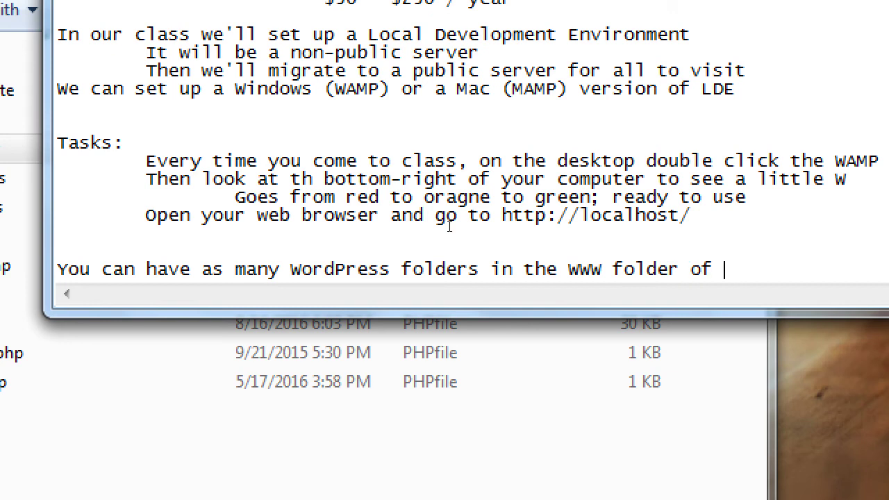
type("WAMP")
key("Return")
type("Just name them dif")
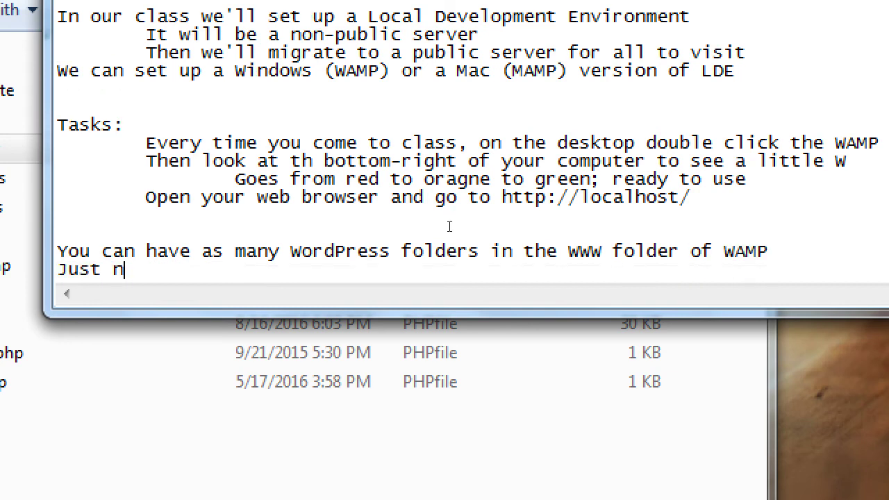
type("t name")
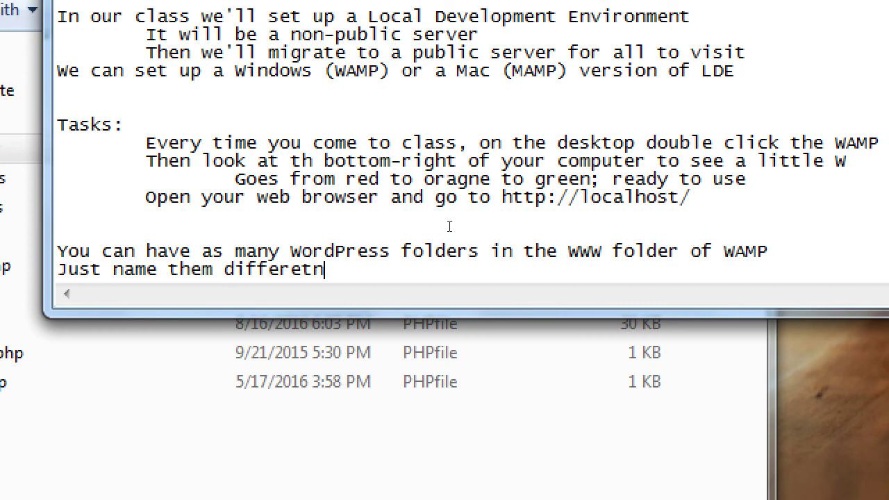
type(" th")
key("BackSpace")
key("BackSpace")
key("BackSpace")
key("BackSpace")
key("BackSpace")
type("nt things and the")
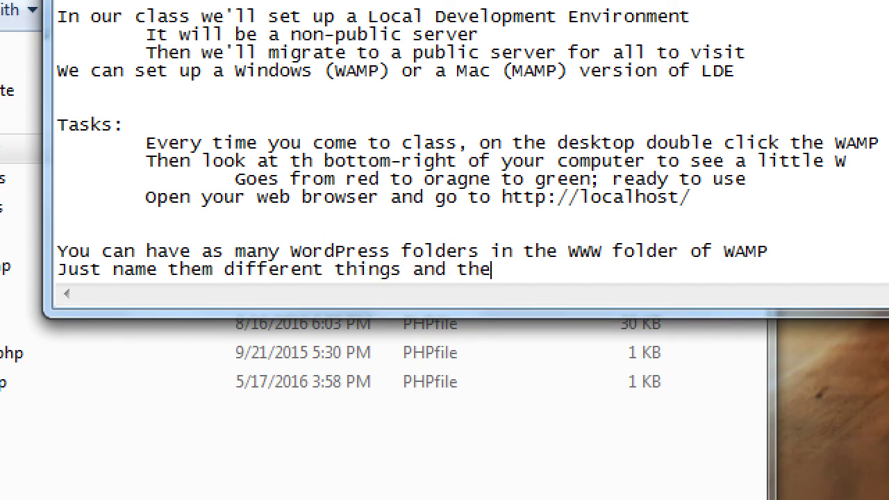
type("n the URL is di")
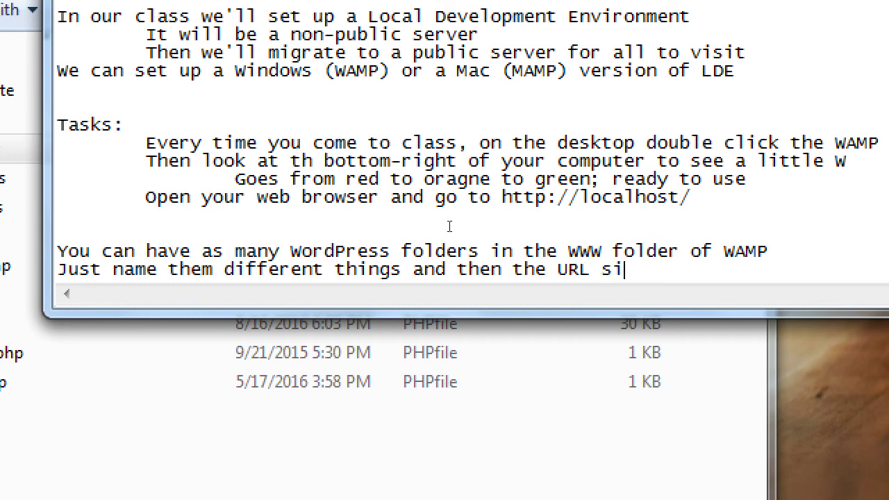
key("BackSpace")
key("BackSpace")
type("is different for each")
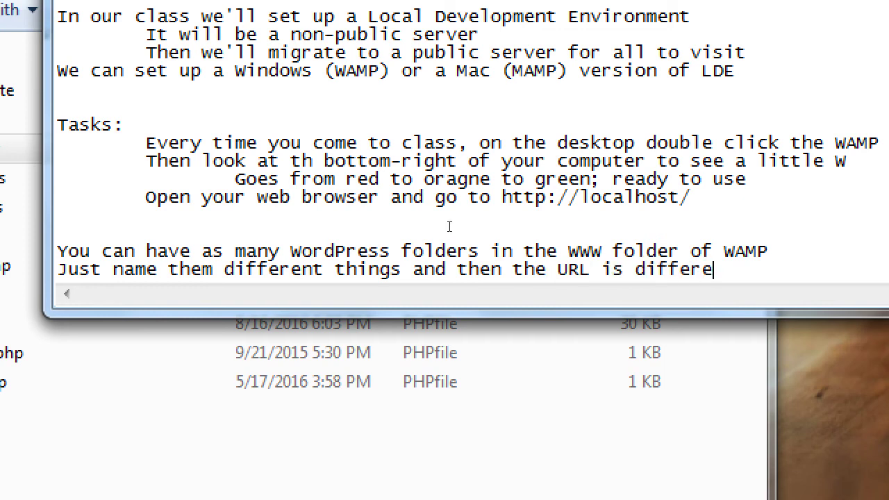
key("Return")
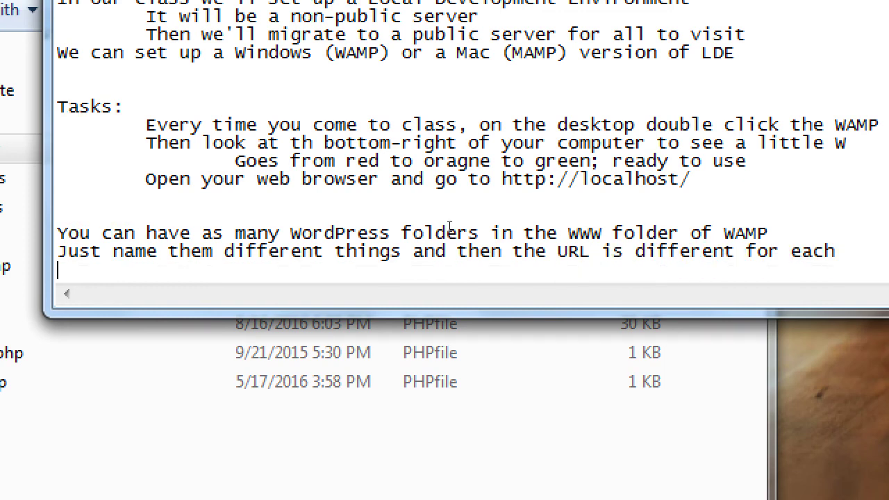
type("Folder:")
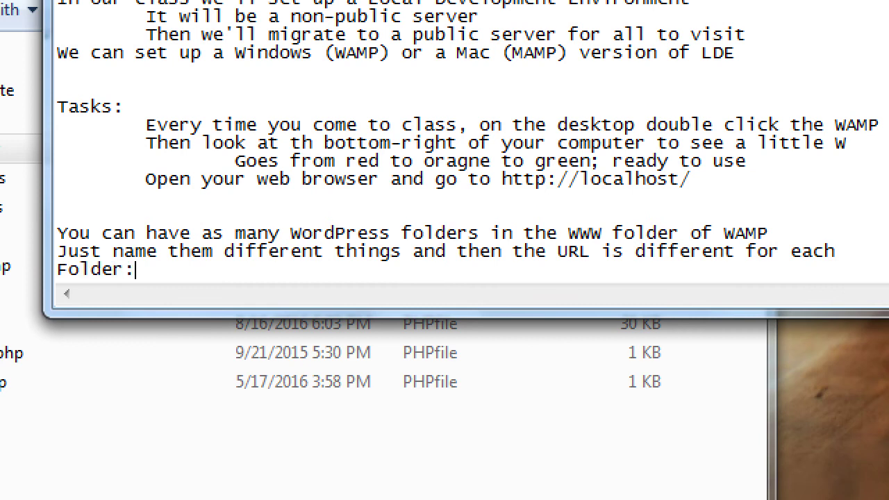
type("  wordpress")
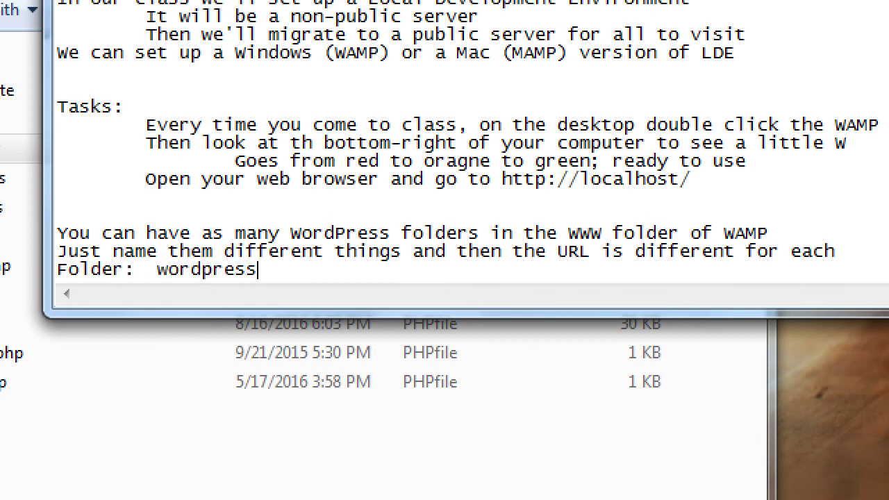
key("Tab")
key("Tab")
type("httpp")
key("BackSpace")
type("://")
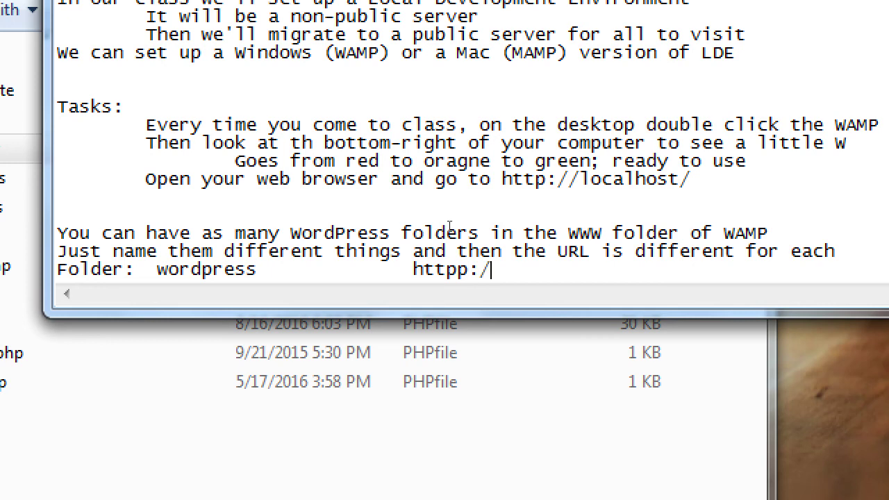
key("BackSpace")
key("BackSpace")
key("BackSpace")
type("p")
key("BackSpace")
type("://localhost/w")
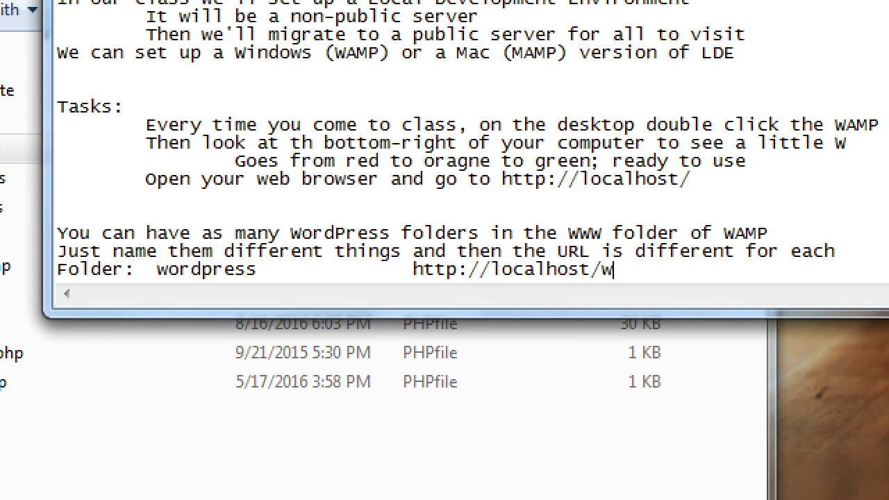
type("ordpress")
key("Return")
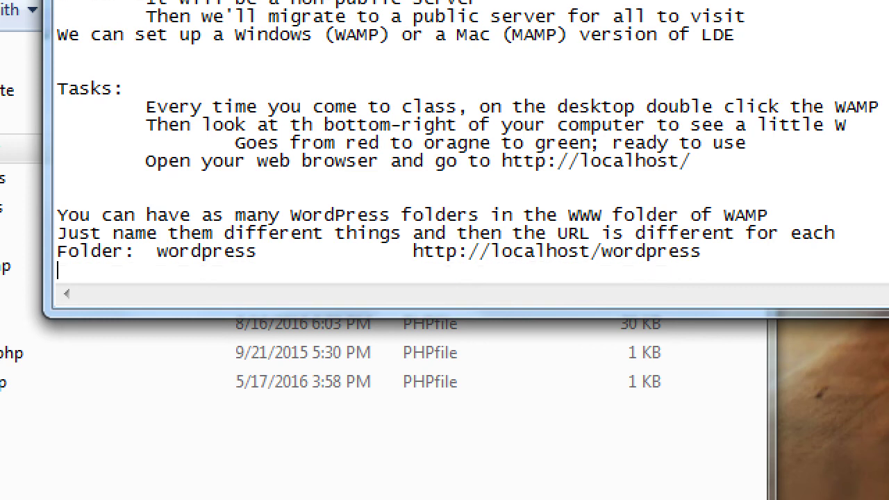
type("victorsbakery")
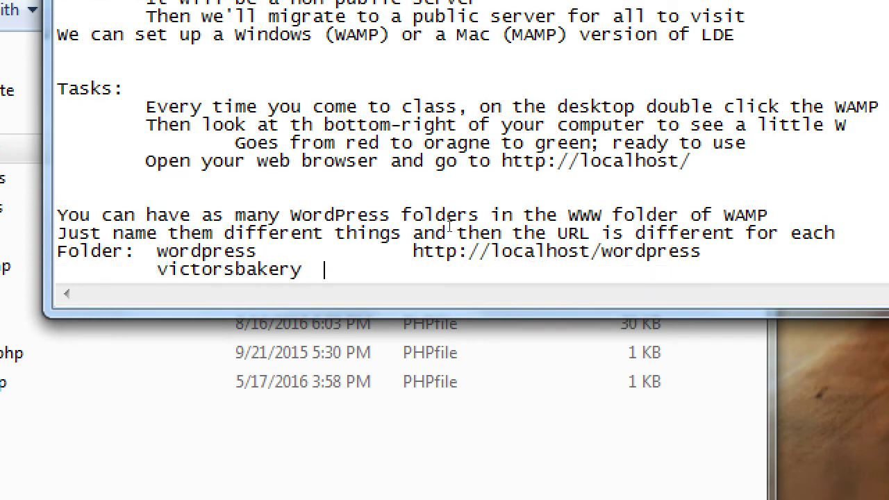
key("Tab")
type("http://localhost/victor")
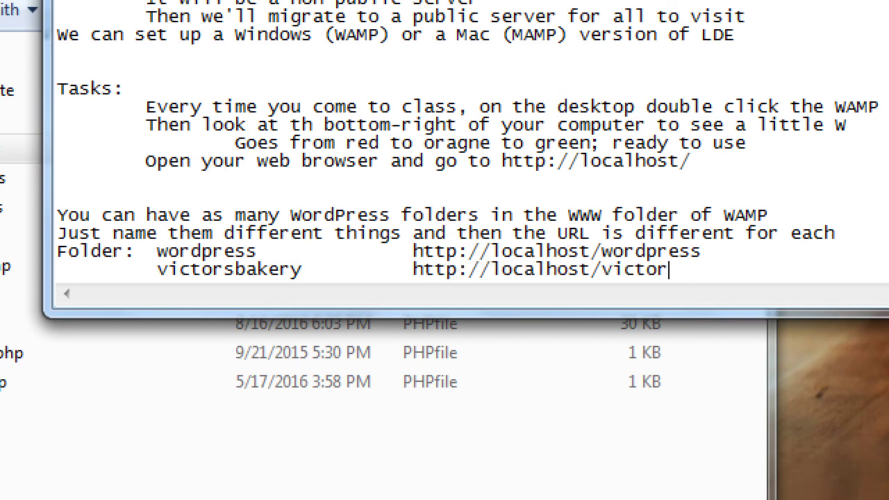
type("sbakery")
key("Return")
key("Tab")
key("Tab")
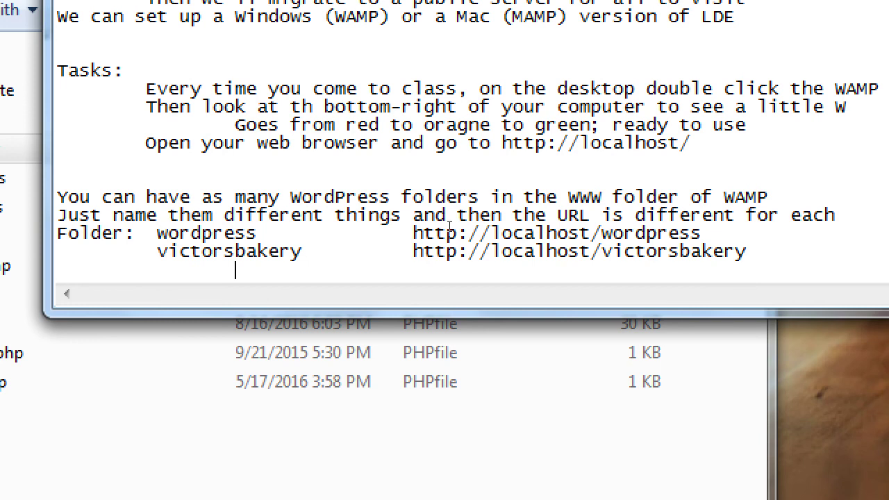
Step: Type Victor's Bakery with ??? as the URL, plus '(don't have spaces and symbols in folder name)'
type("Vict'rs")
key("BackSpace")
key("BackSpace")
key("BackSpace")
key("BackSpace")
type("or's ")
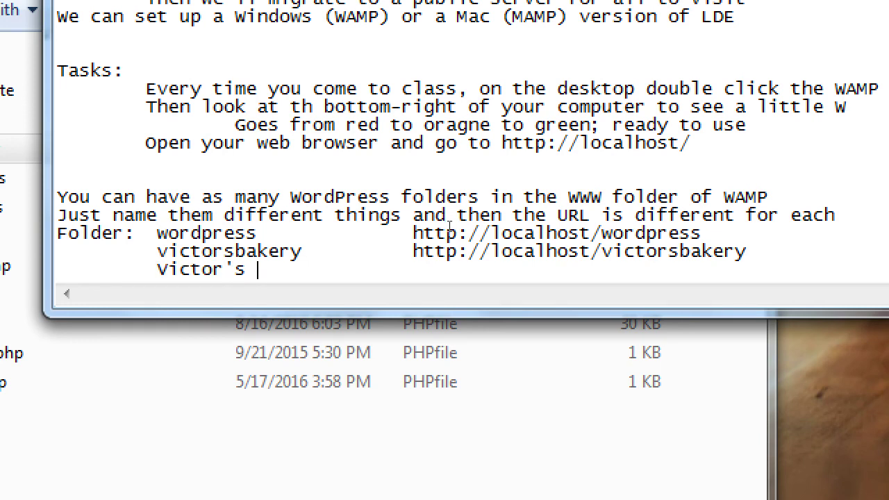
type("Bakery")
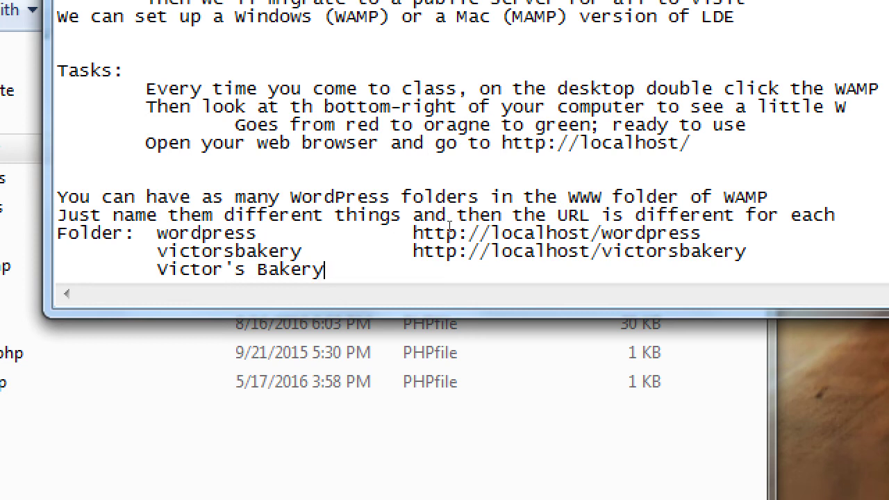
type("http://localhost")
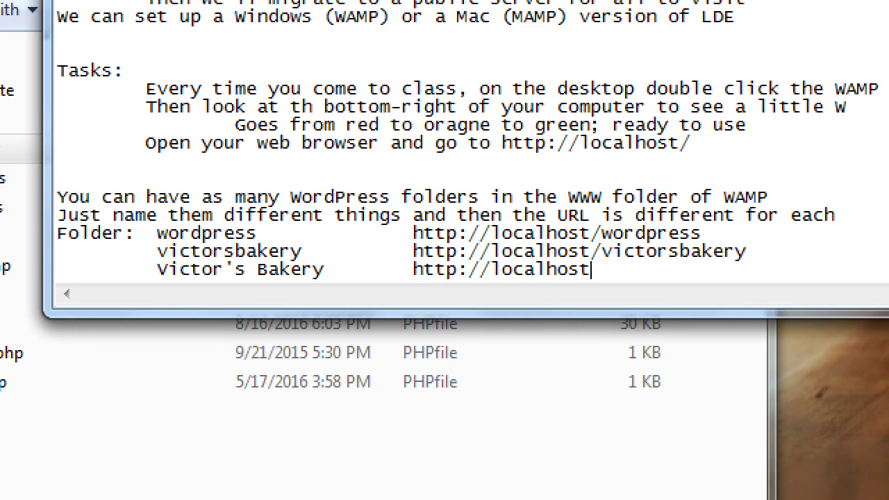
type("/Victor''")
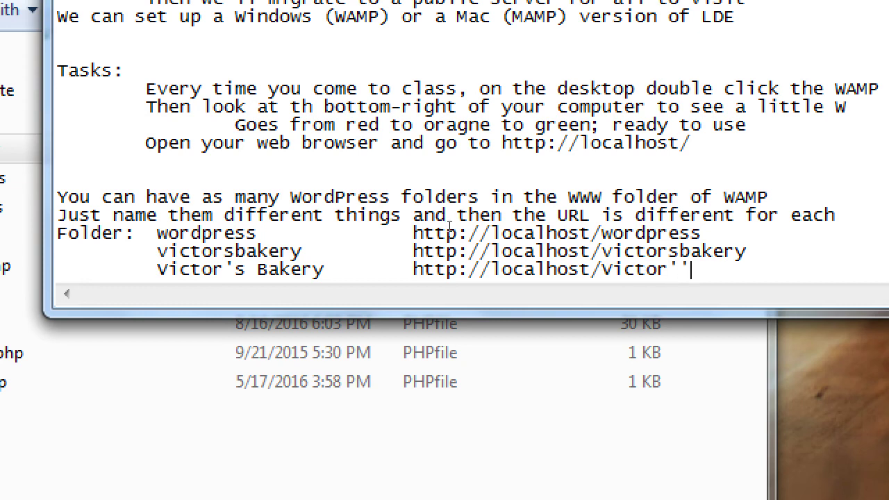
type("2")
key("BackSpace")
type("@")
key("BackSpace")
key("BackSpace")
key("BackSpace")
key("BackSpace")
key("BackSpace")
key("BackSpace")
key("BackSpace")
key("BackSpace")
key("BackSpace")
key("BackSpace")
key("BackSpace")
key("BackSpace")
key("BackSpace")
key("BackSpace")
key("BackSpace")
key("BackSpace")
key("BackSpace")
key("BackSpace")
key("BackSpace")
key("BackSpace")
key("BackSpace")
key("BackSpace")
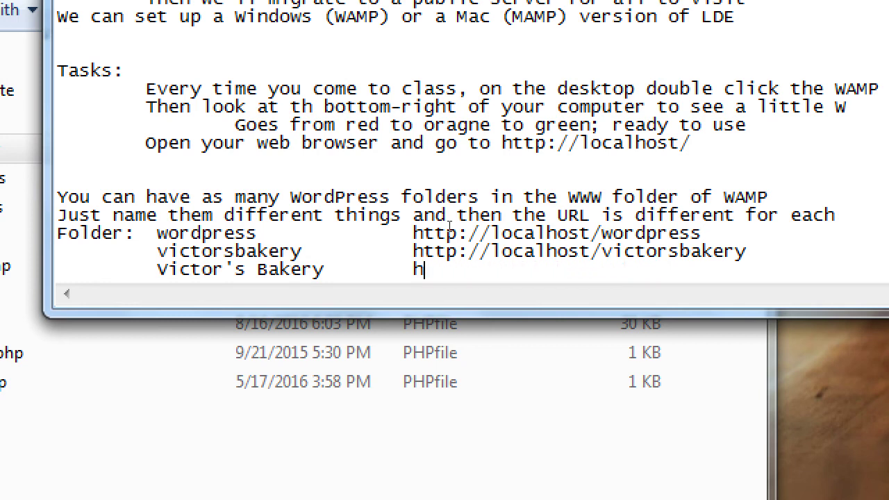
type("???")
type("(don't have spaces and s")
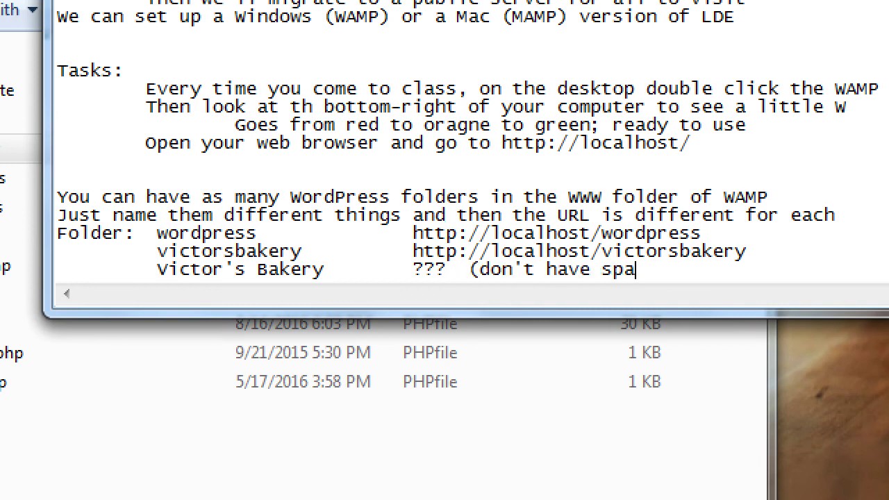
type("ymbols in fold")
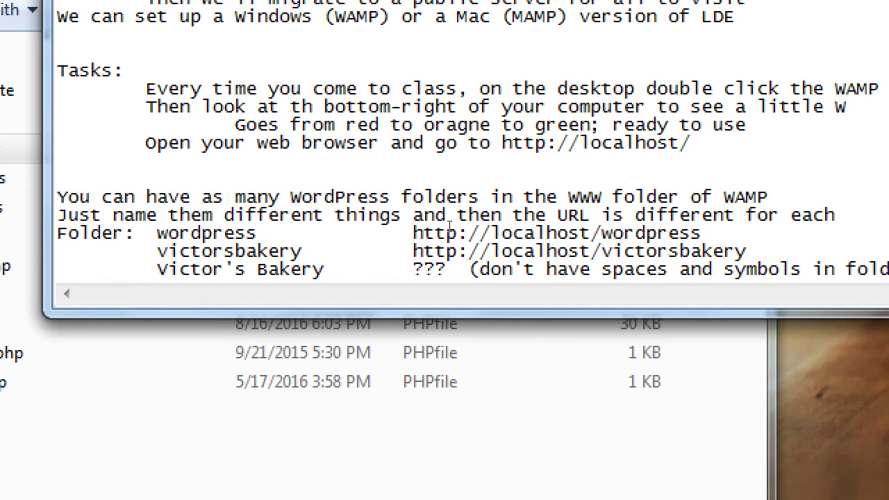
type("er name)")
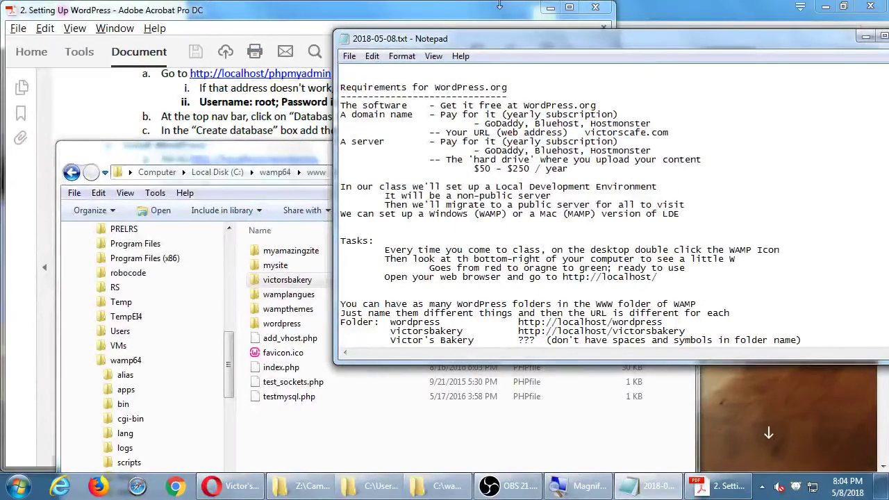
Step: Scroll through the Basic WordPress Tips in Acrobat, then return to the C:\wamp64\www Explorer window
left_click(452, 5)
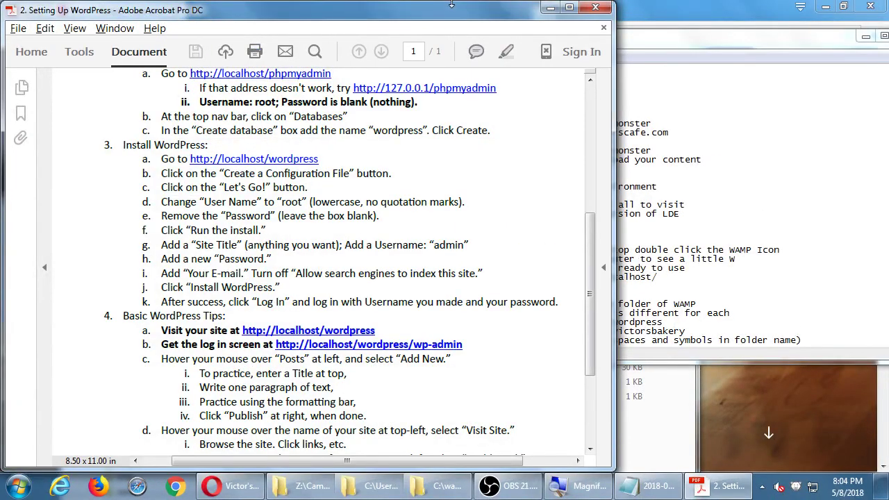
scroll(311, 263, "down", 2)
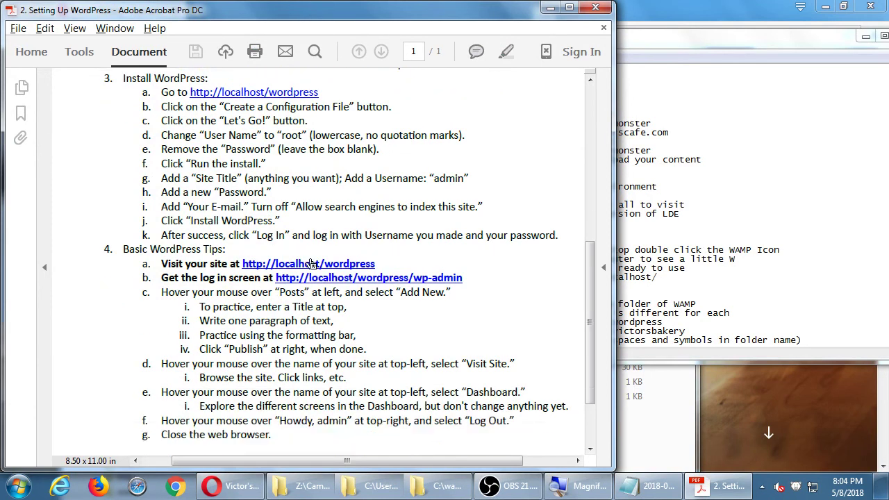
left_click(443, 489)
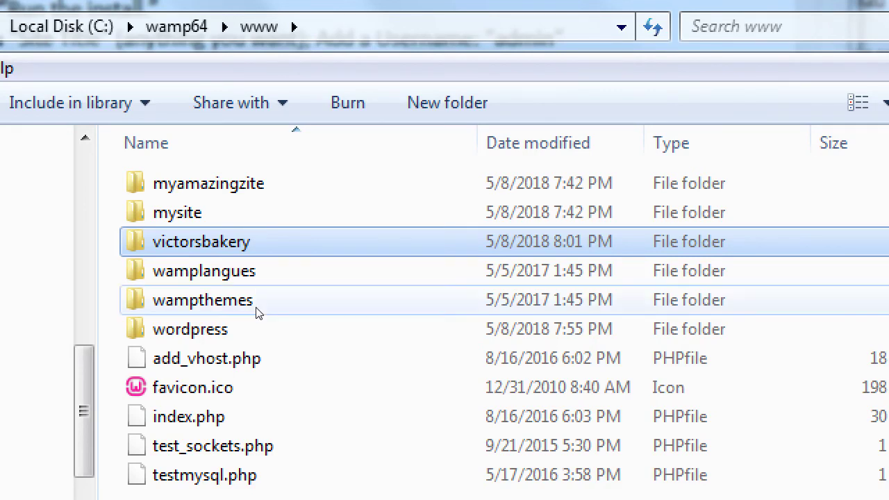
left_click(257, 329)
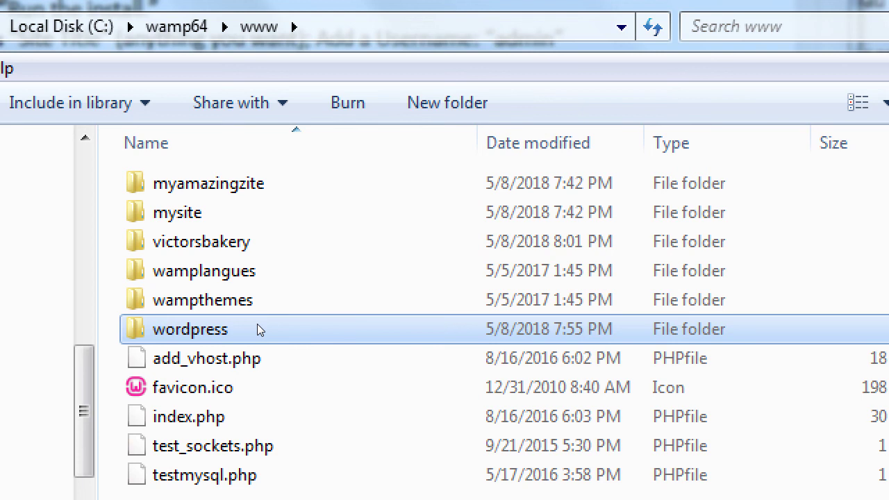
double_click(257, 329)
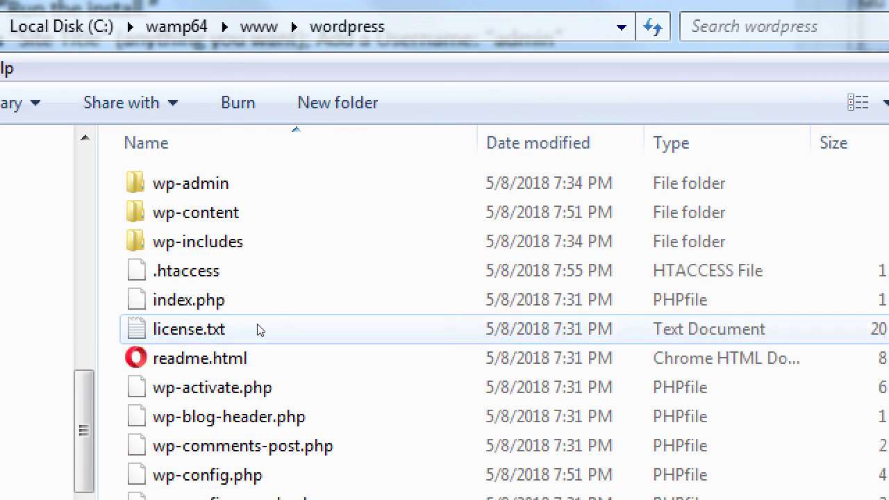
key("BackSpace")
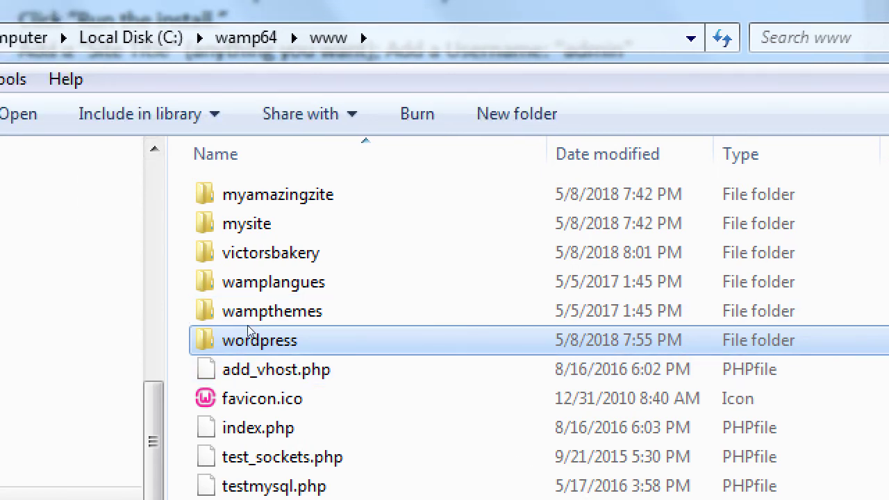
mouse_move(248, 325)
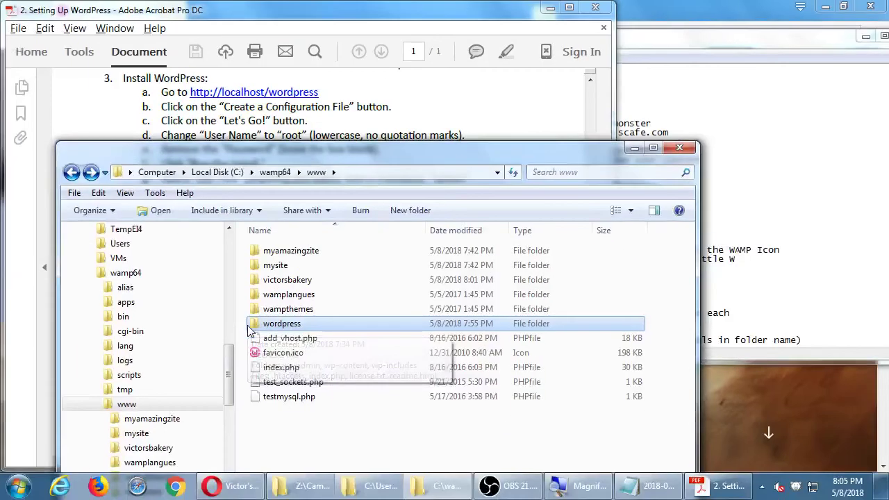
Step: Read the wp-admin log-in tip in Acrobat, then go back to Opera's address bar
left_click(417, 18)
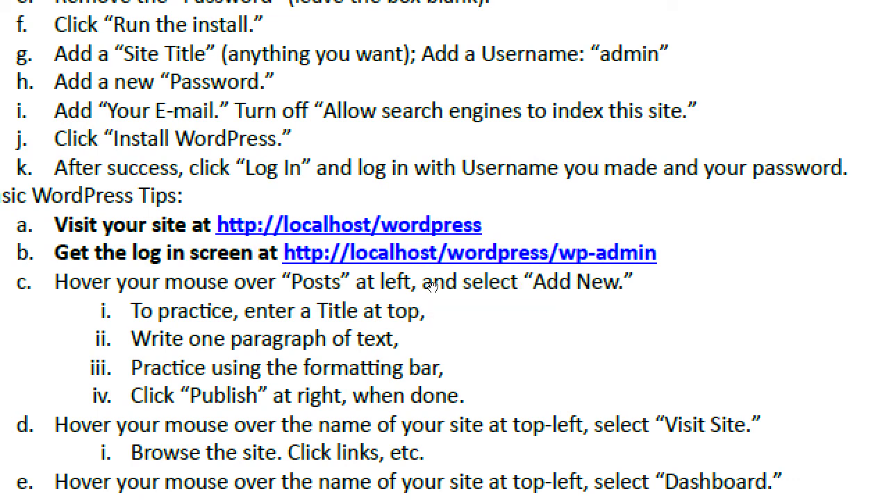
key("alt+Tab")
key("alt+Tab")
key("alt+Tab")
key("alt+Tab")
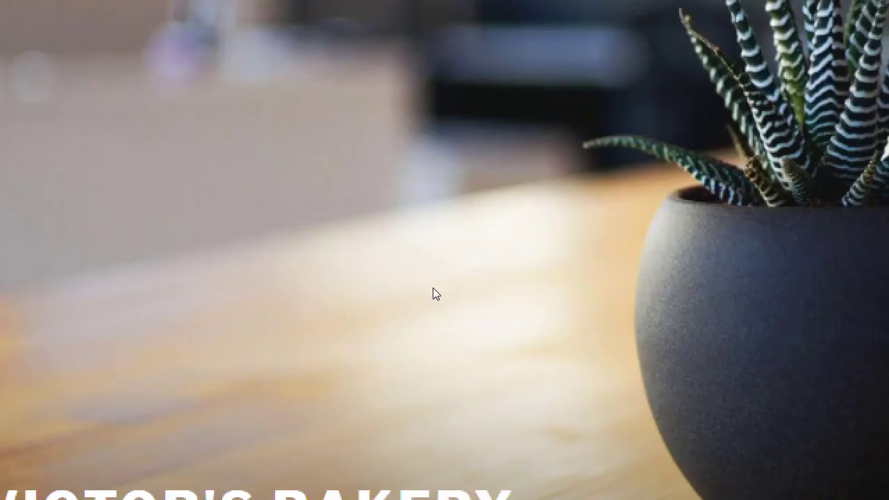
key("ctrl+l")
key("End")
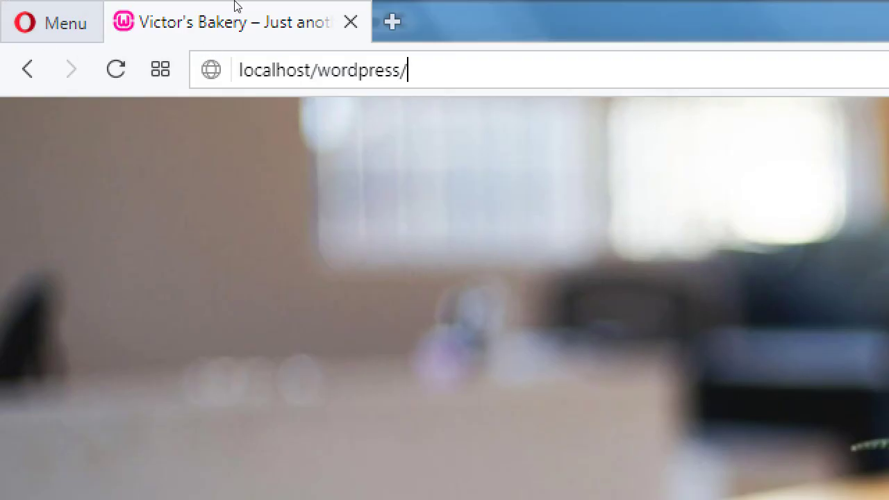
key("Home")
type("http://")
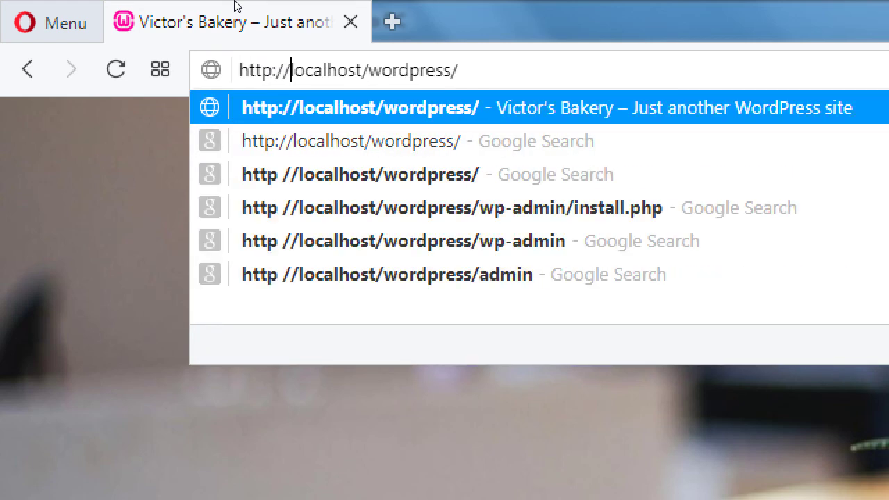
key("End")
type("wp")
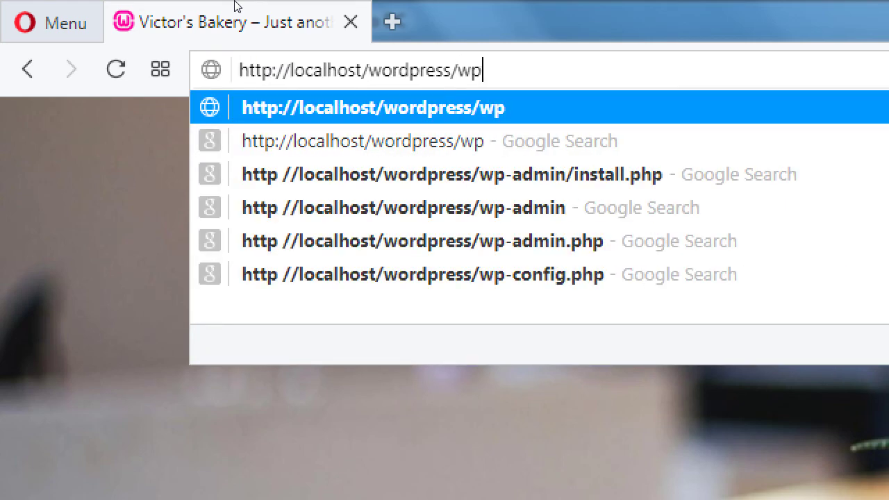
type("-admin")
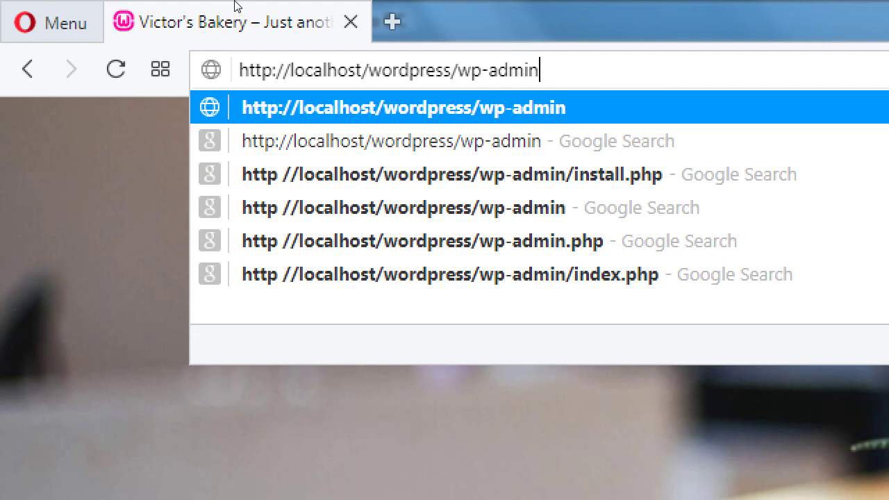
key("Return")
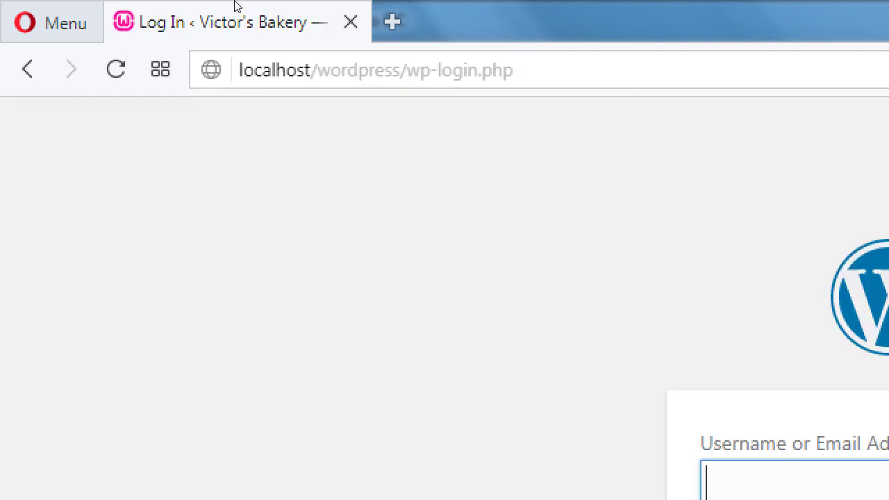
Step: Highlight the site folder name 'wordpress' in the log-in page address
key("ctrl+l")
key("Home")
key("ctrl+Right")
key("ctrl+Right")
key("ctrl+Right")
key("ctrl+Right")
key("ctrl+Right")
key("ctrl+Right")
key("ctrl+shift+Right")
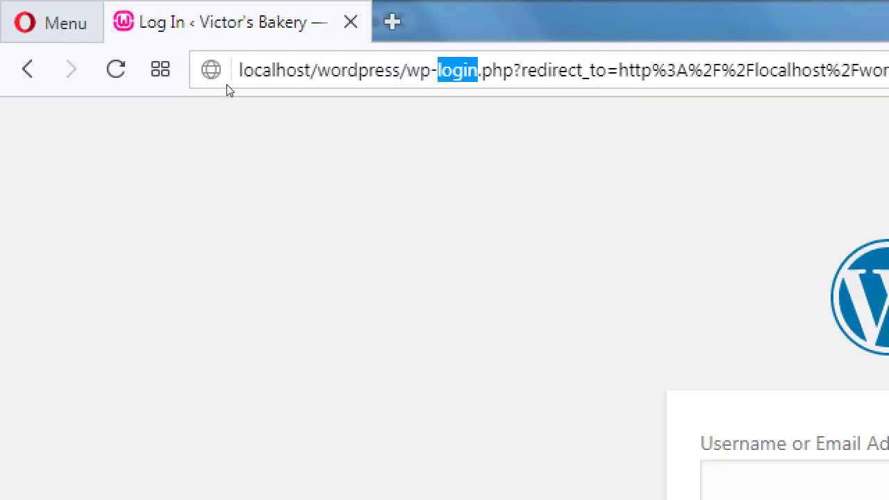
key("Left")
key("shift+End")
type("admin")
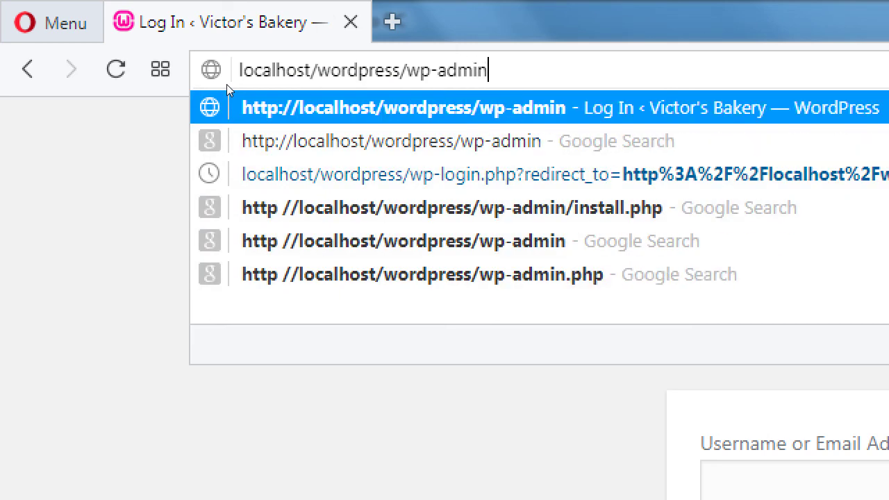
key("Down")
key("Down")
key("Down")
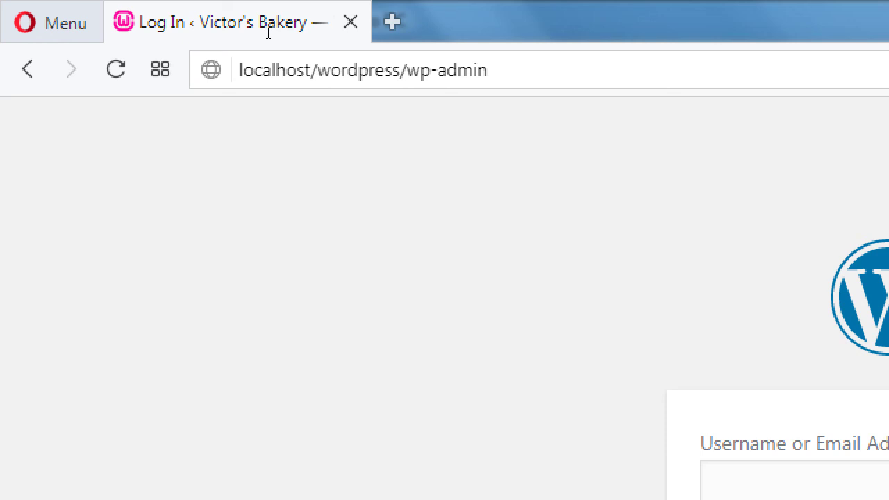
key("ctrl+l")
key("End")
key("Left")
key("Left")
key("Left")
key("Left")
key("Left")
key("Left")
key("Left")
key("Left")
key("Left")
key("ctrl+shift+Left")
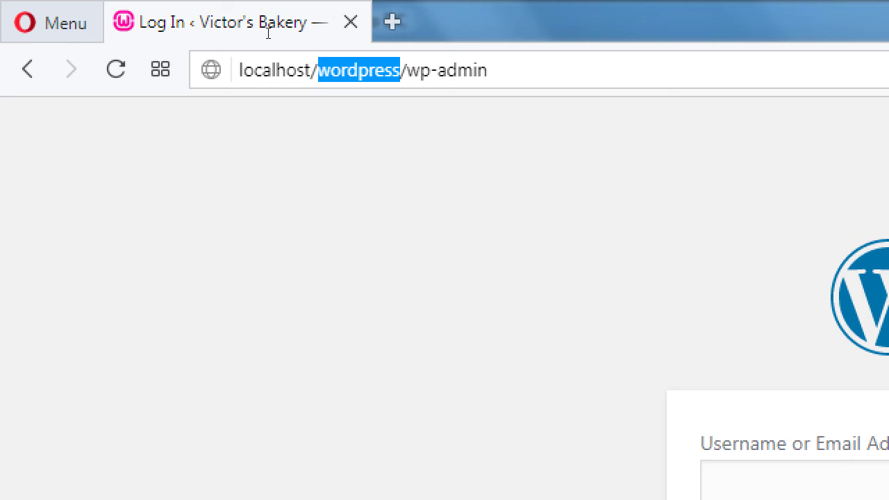
key("alt+Tab")
key("alt+Tab")
key("alt+Tab")
key("alt+Tab")
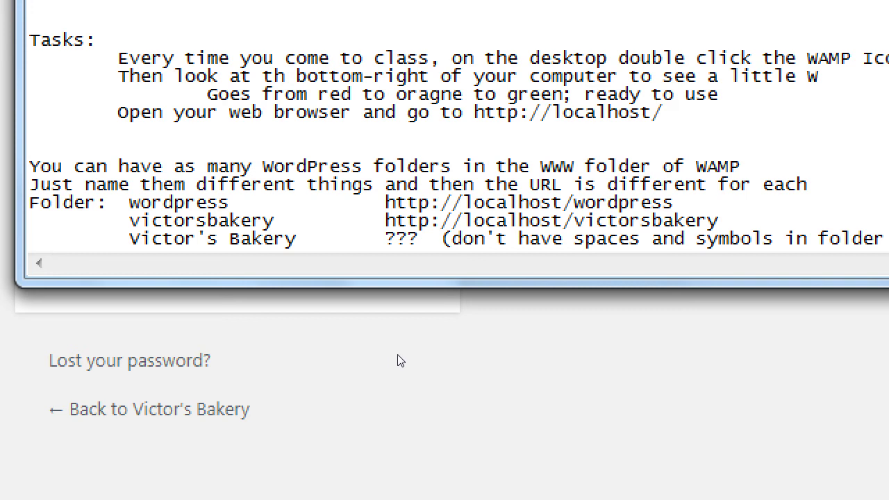
key("End")
key("Return")
key("Tab")
key("Tab")
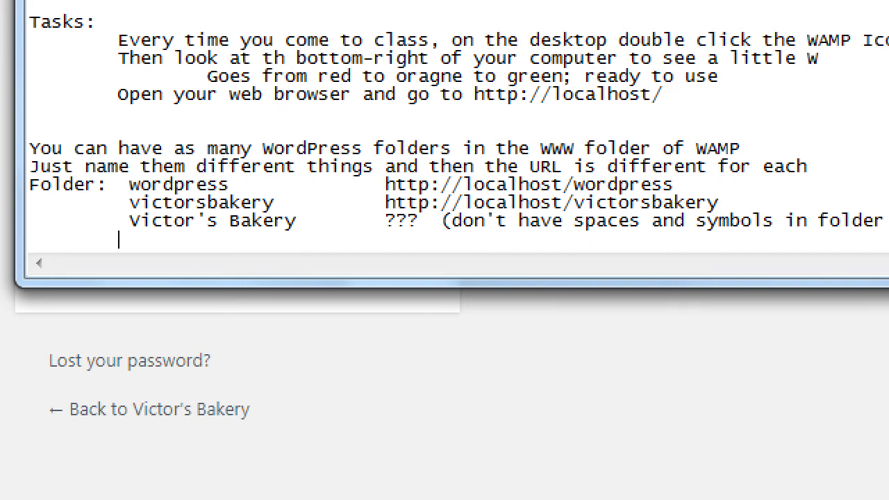
type("Login:")
key("Tab")
type("http://localhost")
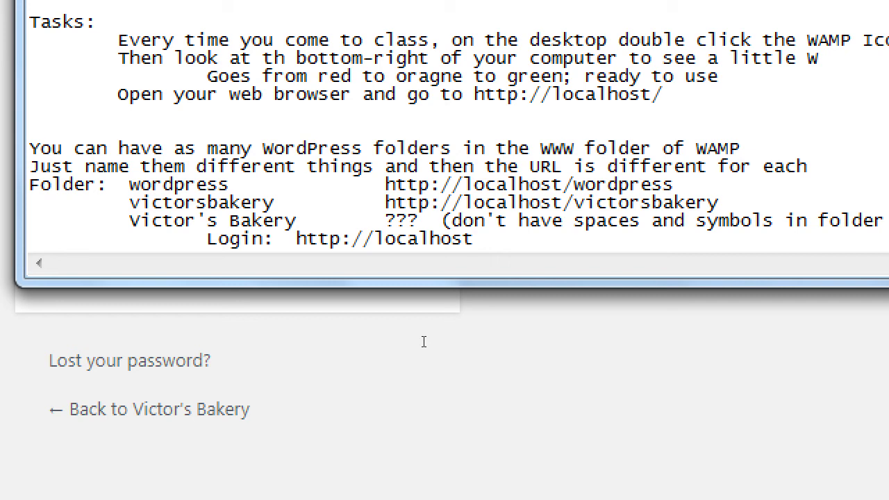
type("/YOUR")
type("WEBSITE/")
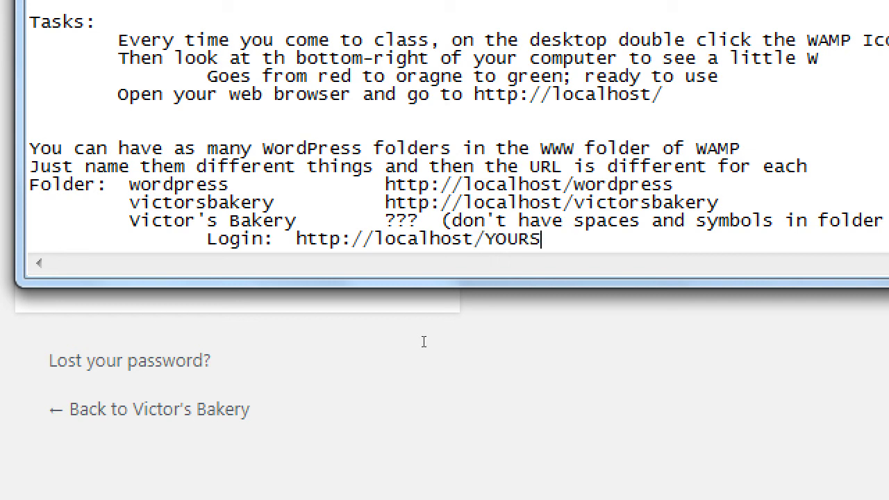
type("wp-admin")
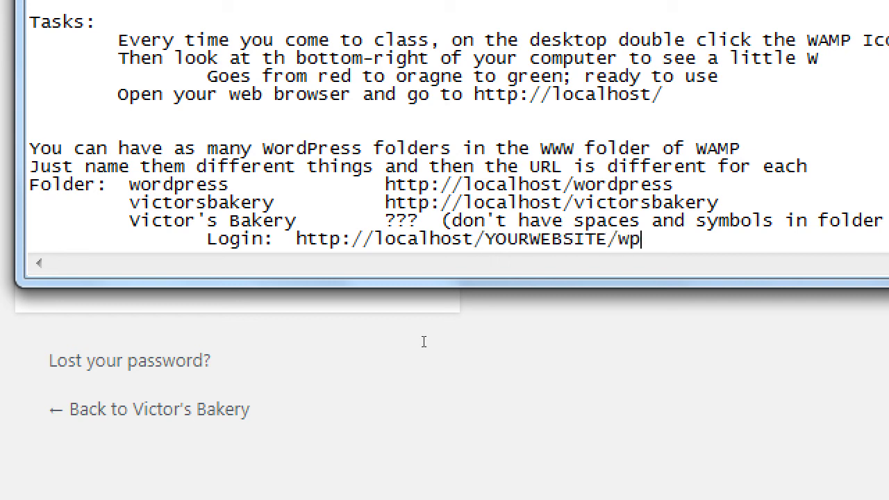
key("ctrl+Left")
key("ctrl+Left")
key("ctrl+Left")
key("ctrl+Left")
key("ctrl+Left")
key("ctrl+Left")
key("ctrl+Left")
key("ctrl+Left")
key("ctrl+Left")
key("ctrl+Left")
key("End")
key("ctrl+Left")
key("ctrl+Left")
key("ctrl+Left")
key("ctrl+Left")
key("ctrl+shift+Left")
key("ctrl+shift+Left")
key("ctrl+shift+Left")
key("ctrl+shift+Left")
key("ctrl+shift+Left")
key("ctrl+shift+Left")
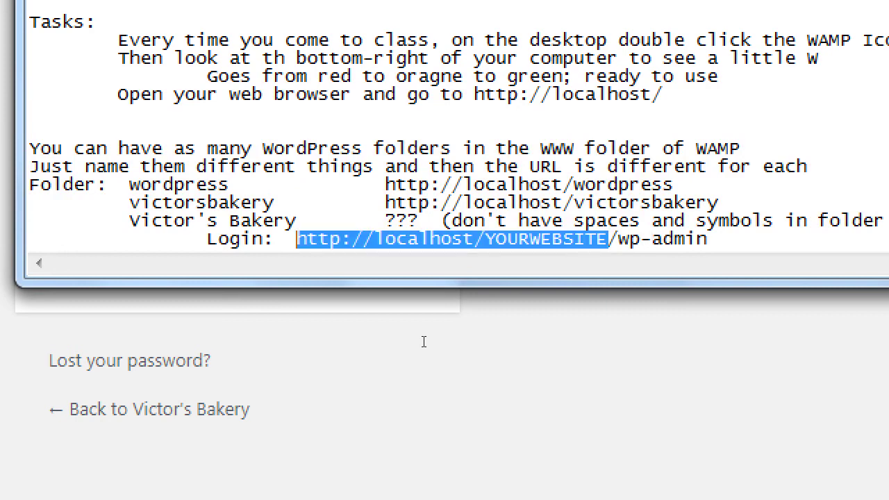
key("shift+Right")
key("shift+Right")
key("shift+Right")
key("shift+Right")
key("shift+Right")
key("shift+Right")
key("shift+Right")
key("shift+Right")
key("shift+Right")
key("shift+Right")
key("shift+Right")
key("shift+Right")
key("shift+Right")
key("shift+Right")
key("shift+Right")
key("shift+Right")
key("shift+Right")
key("shift+Right")
key("shift+Left")
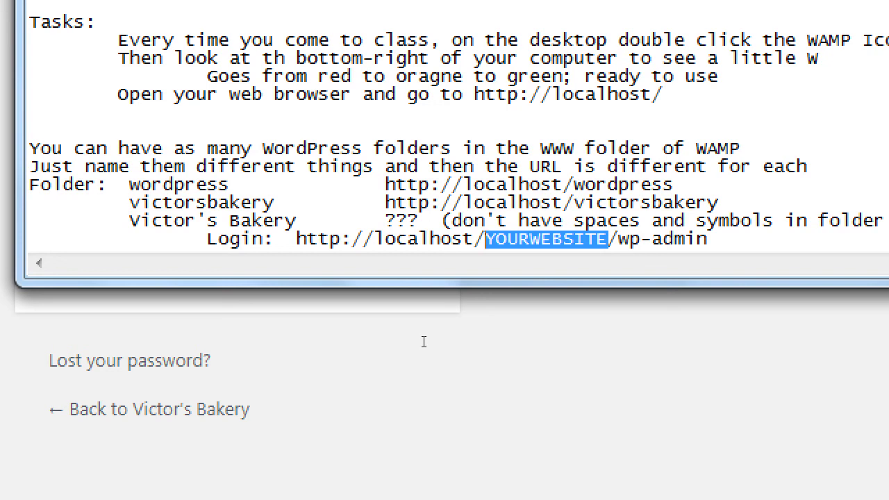
key("End")
key("Return")
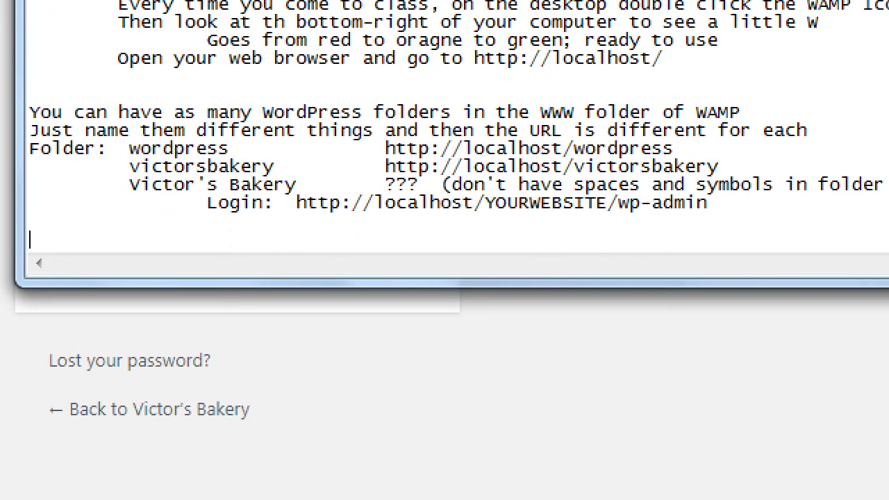
key("Tab")
key("Tab")
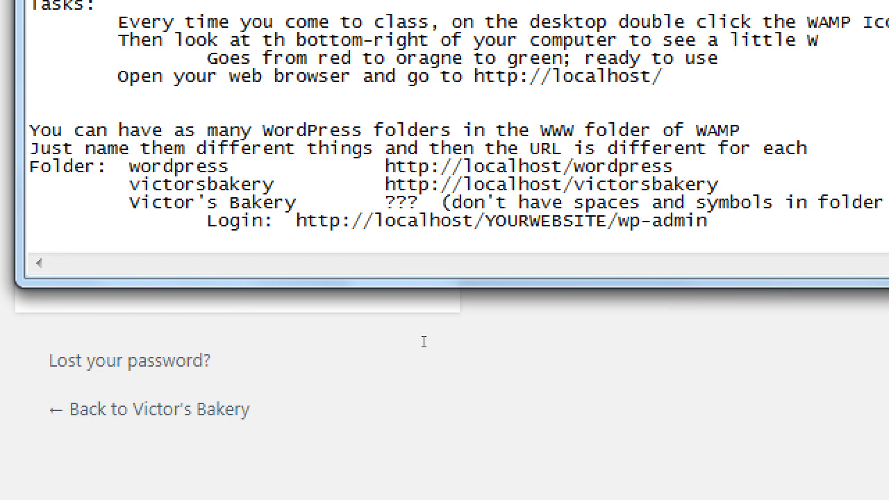
type("V")
key("BackSpace")
type("http://v")
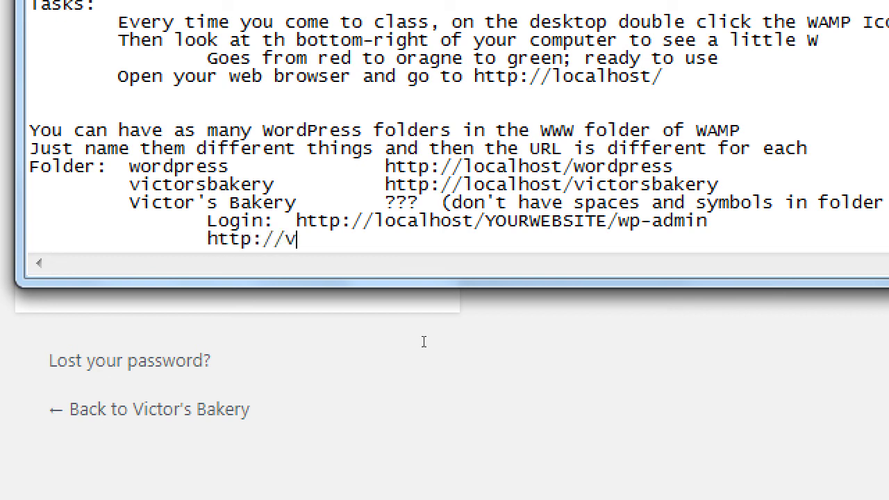
type("ictorsbakery.com")
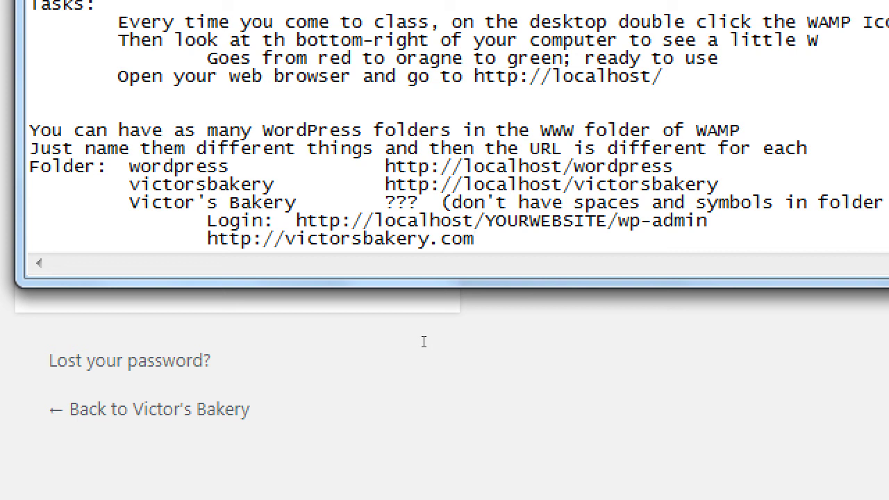
type("/wp-admin")
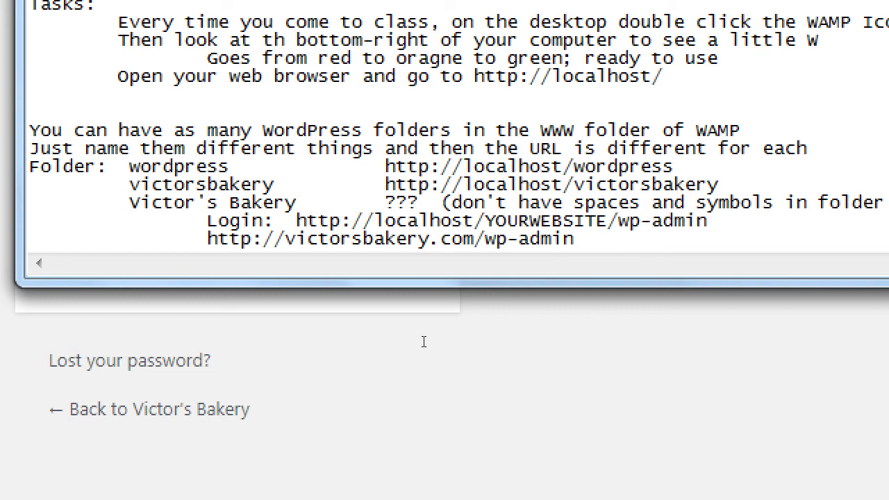
key("shift+Home")
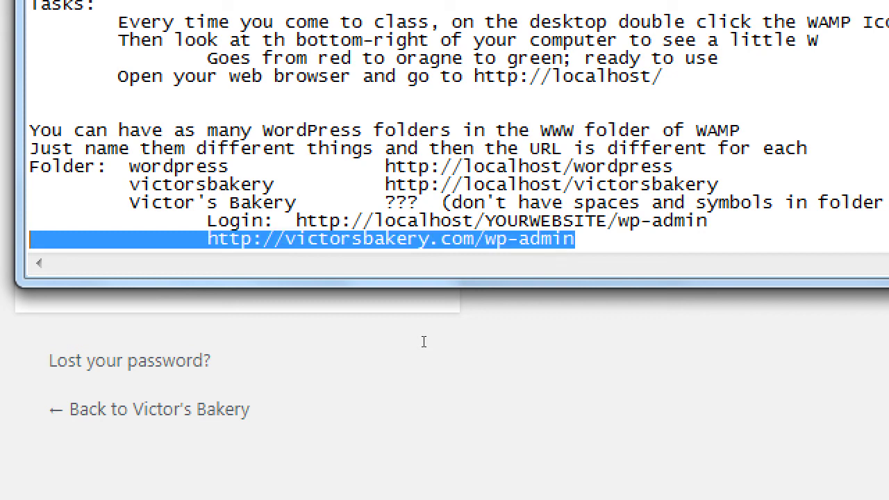
Step: Add a further-indented line reading 'To get to the Dashboard' beneath it
key("End")
key("Return")
key("Tab")
key("Tab")
key("Tab")
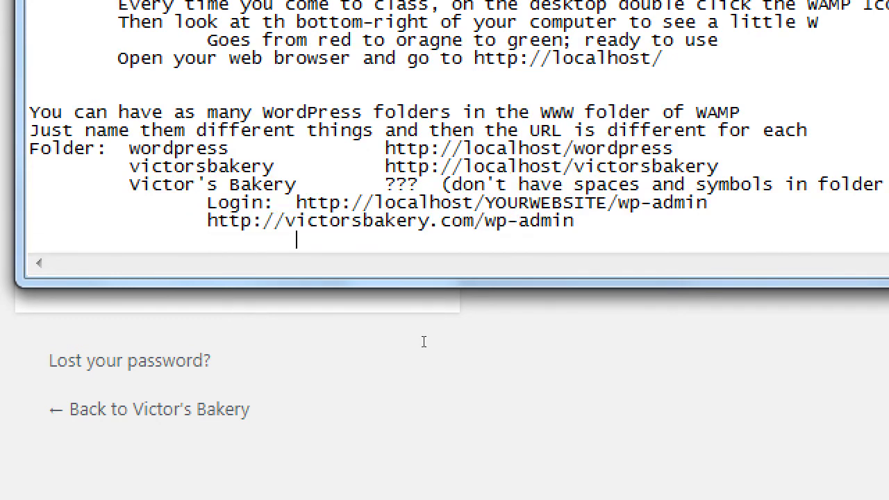
type("To get to the D")
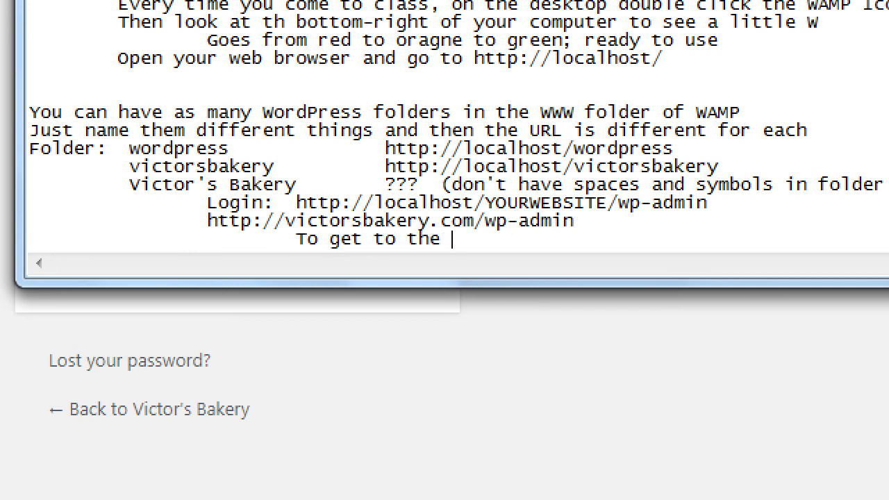
type("ashboard")
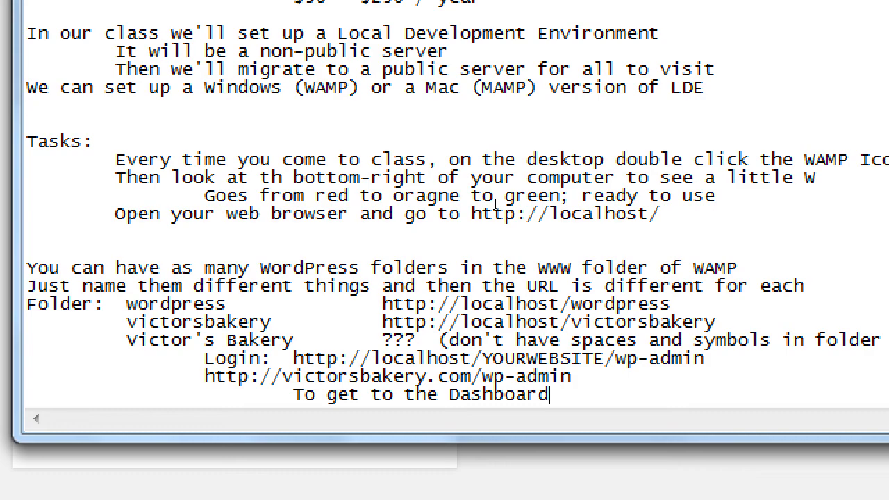
key("super+minus")
Step: Log in at localhost/wordpress/wp-admin in Opera as admin with the site password
left_click(393, 4)
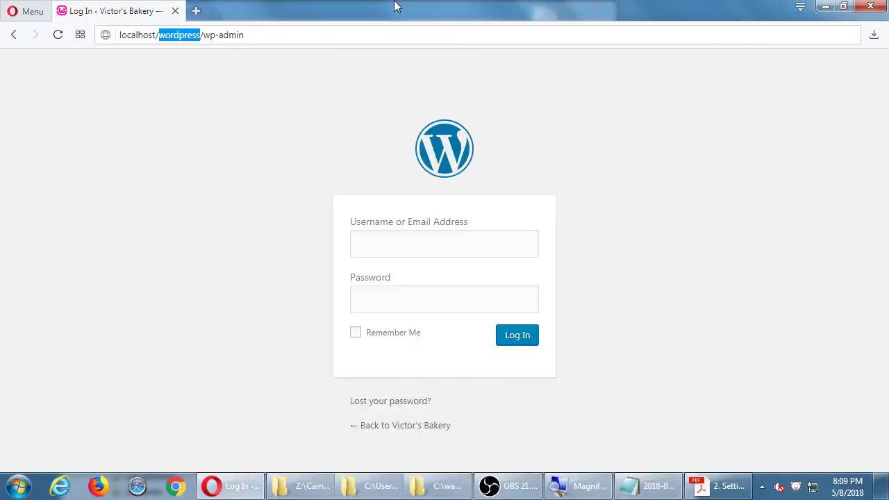
left_click(408, 246)
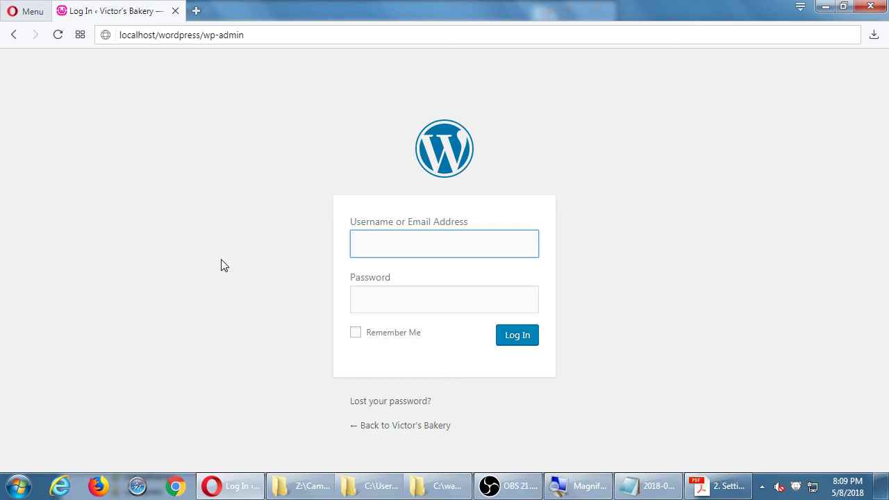
type("admin")
left_click(431, 298)
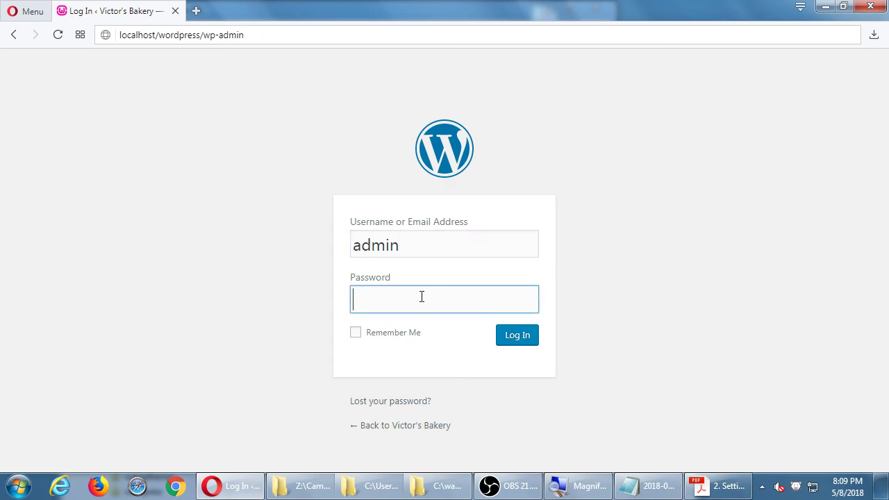
type("••••••••")
key("Return")
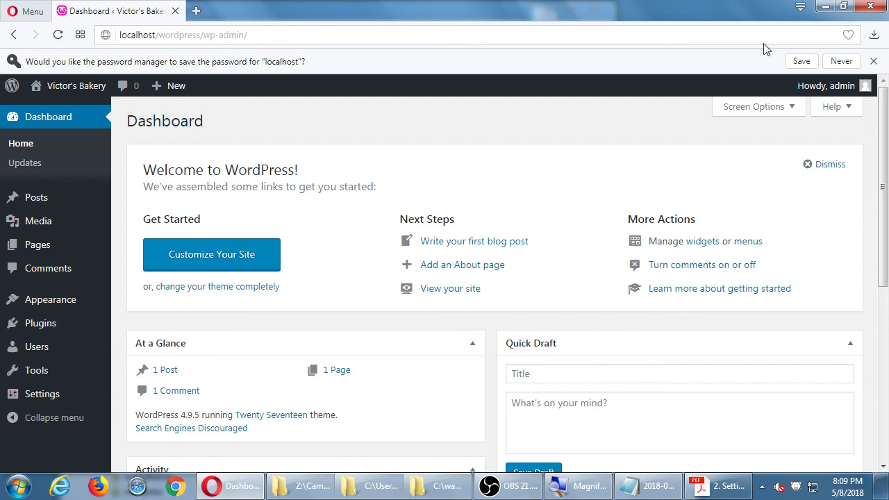
Step: Decline saving the password, then show the Basic WordPress Tips in the Setting Up WordPress PDF
left_click(872, 61)
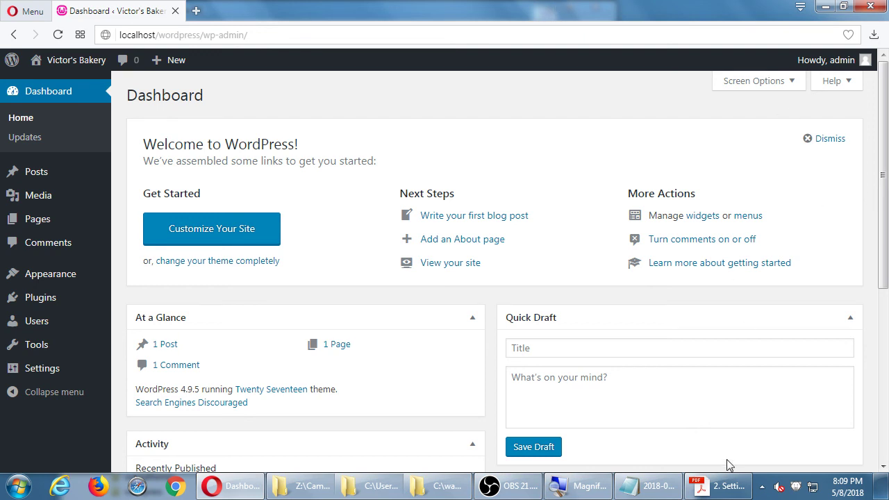
left_click(729, 485)
left_click_drag(296, 368, 340, 278)
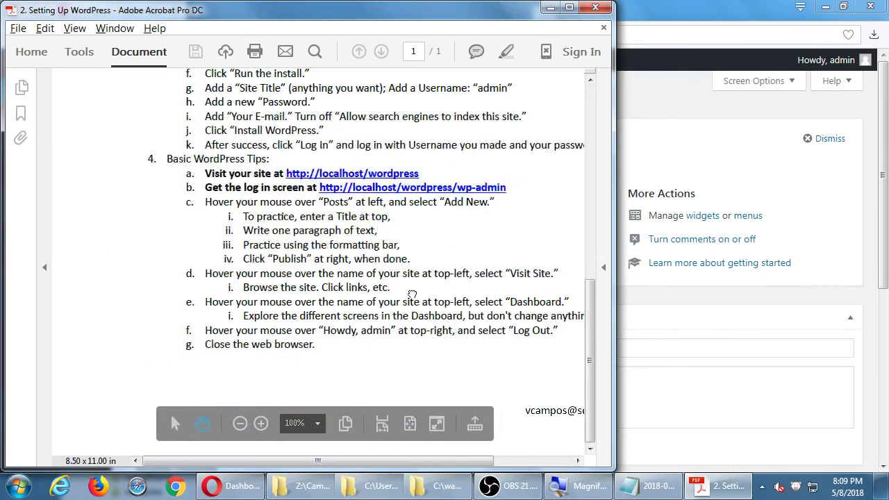